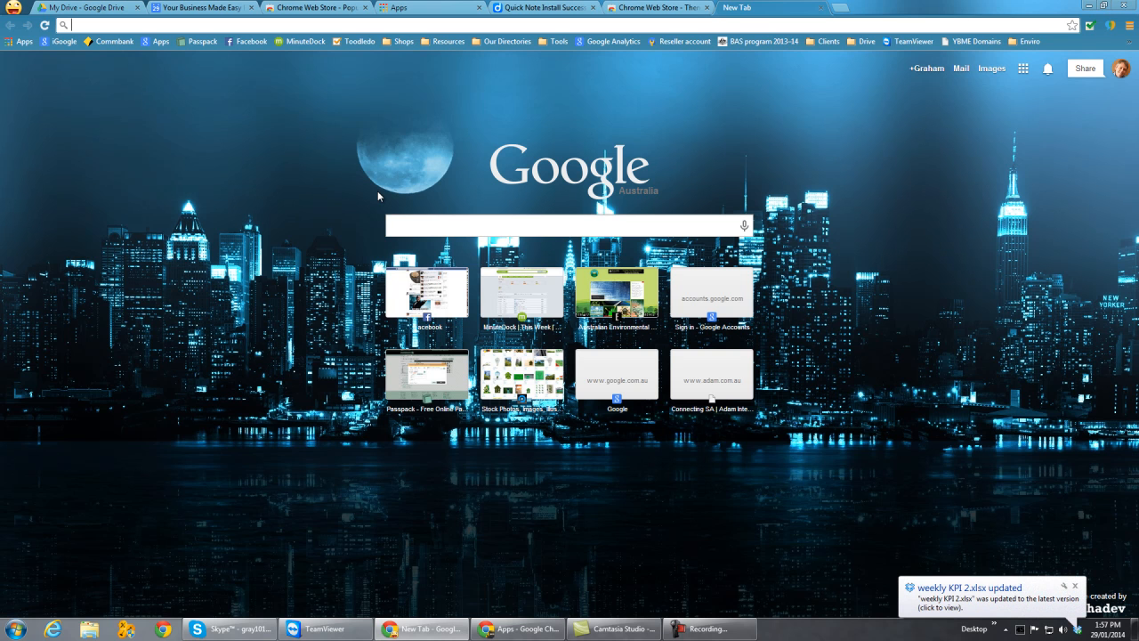
- Search the web for "google outlook sync" and open the Google Apps Sync for Microsoft Outlook download page
{"action": "left_click", "coordinate": [1075, 585]}
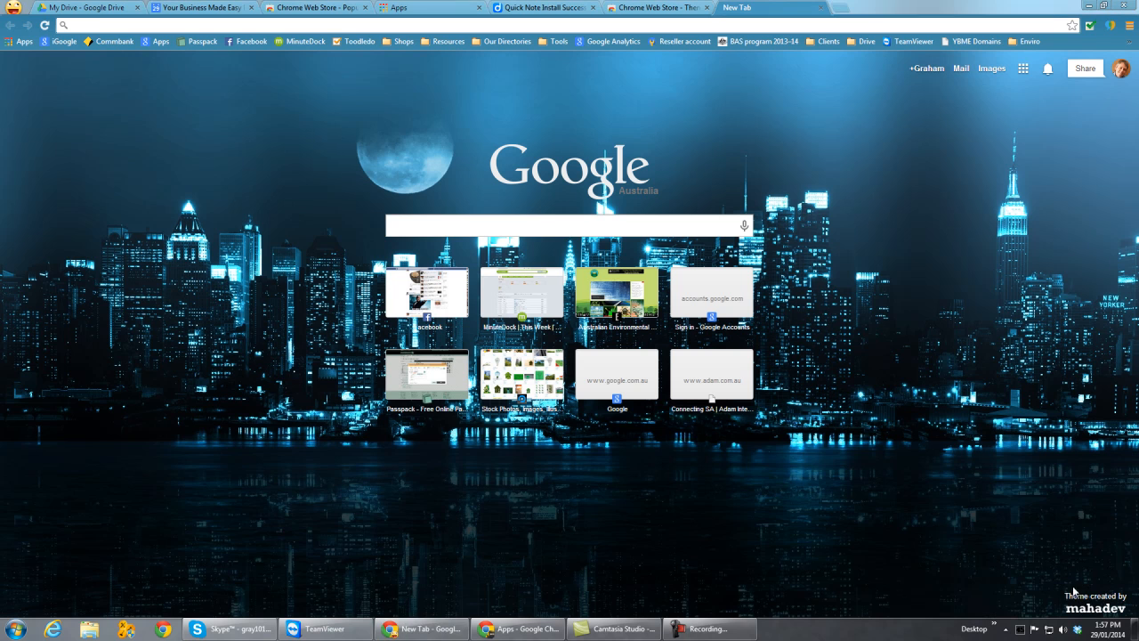
{"action": "left_click", "coordinate": [434, 226]}
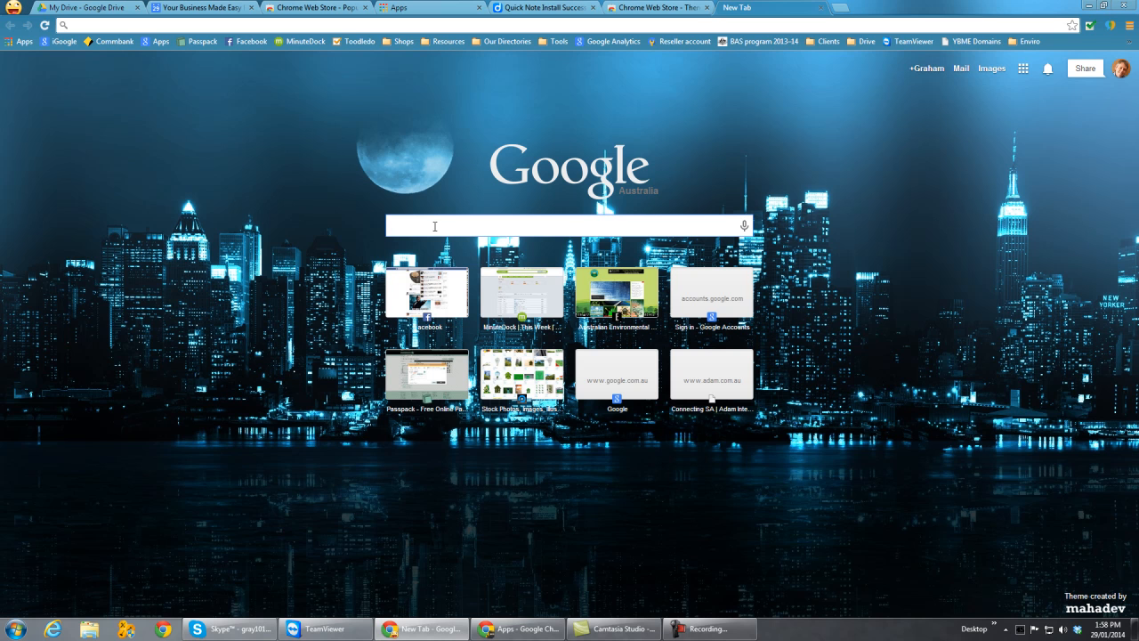
{"action": "type", "text": "googl"}
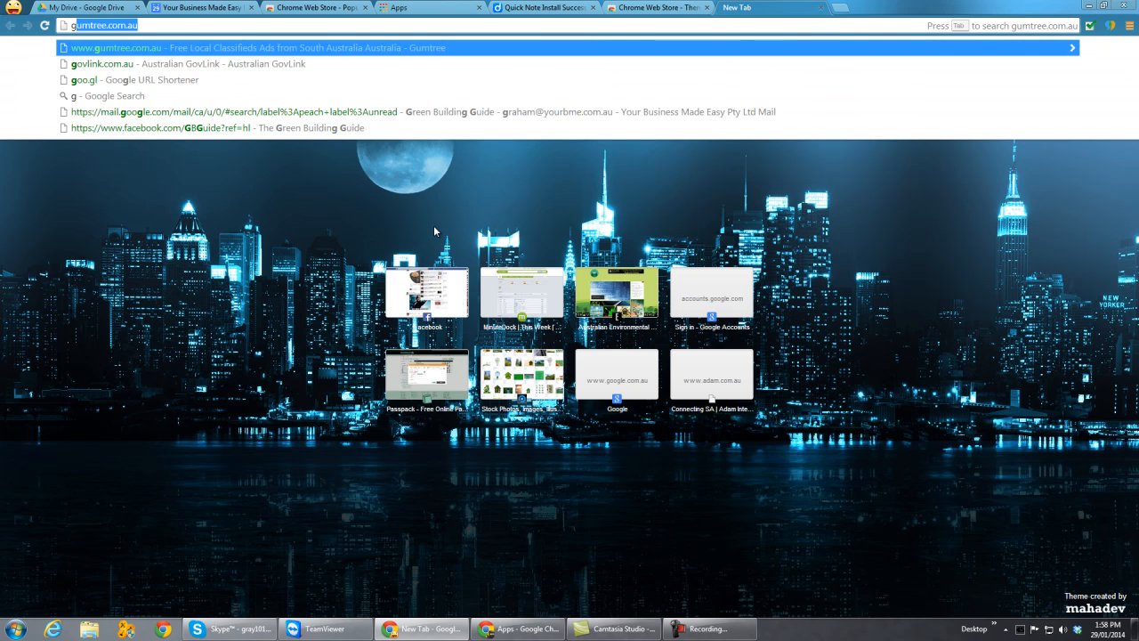
{"action": "type", "text": "e ou"}
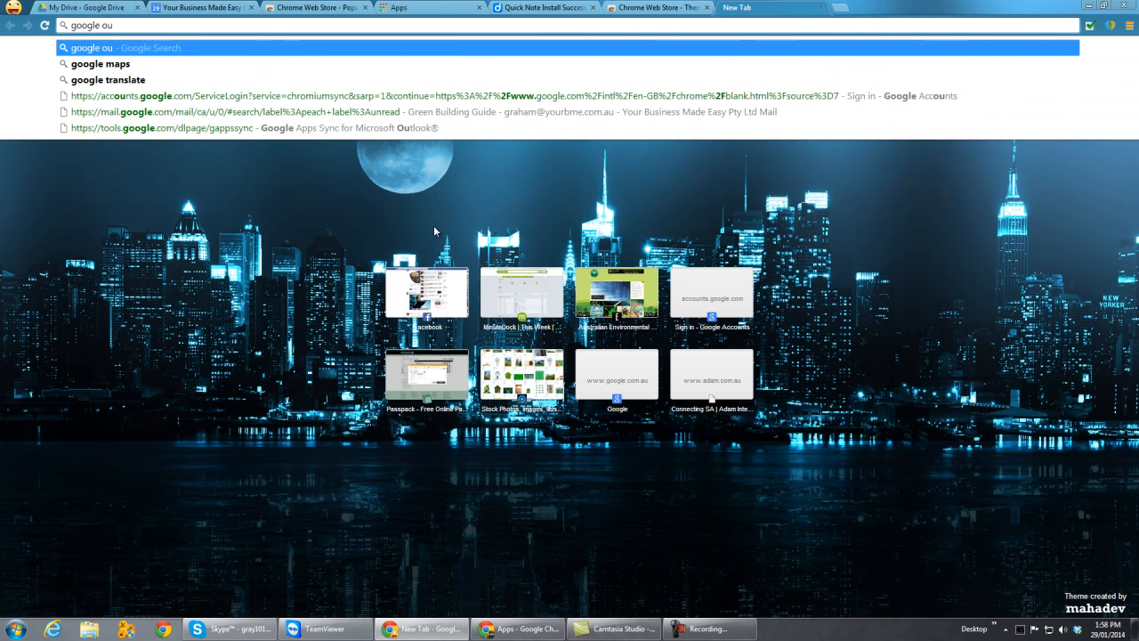
{"action": "type", "text": "tlook sync"}
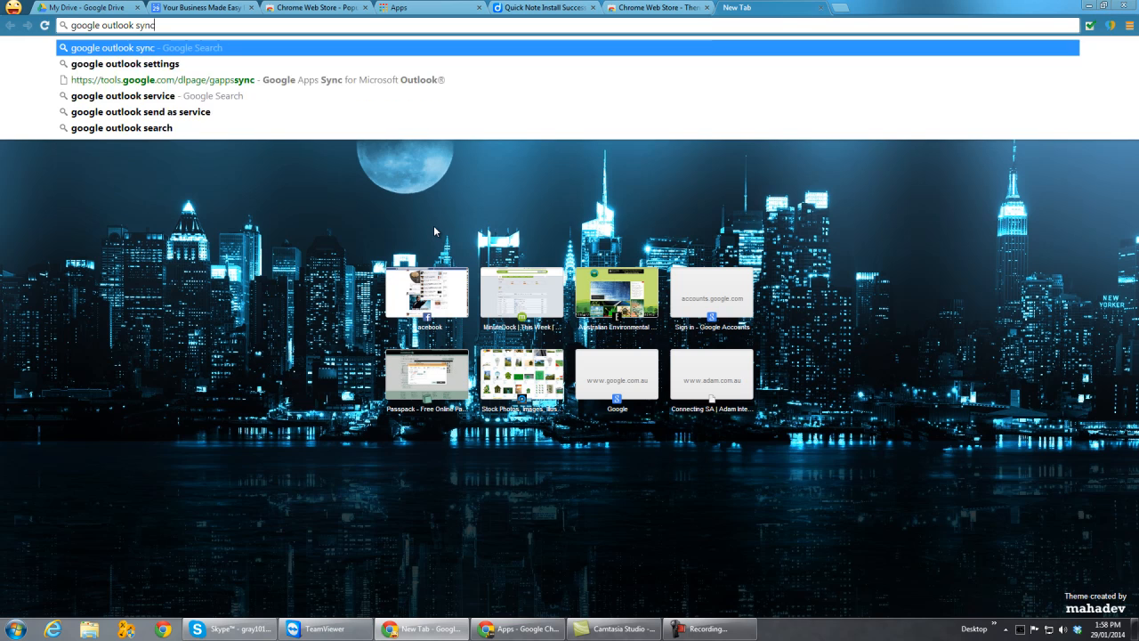
{"action": "key", "text": "Return"}
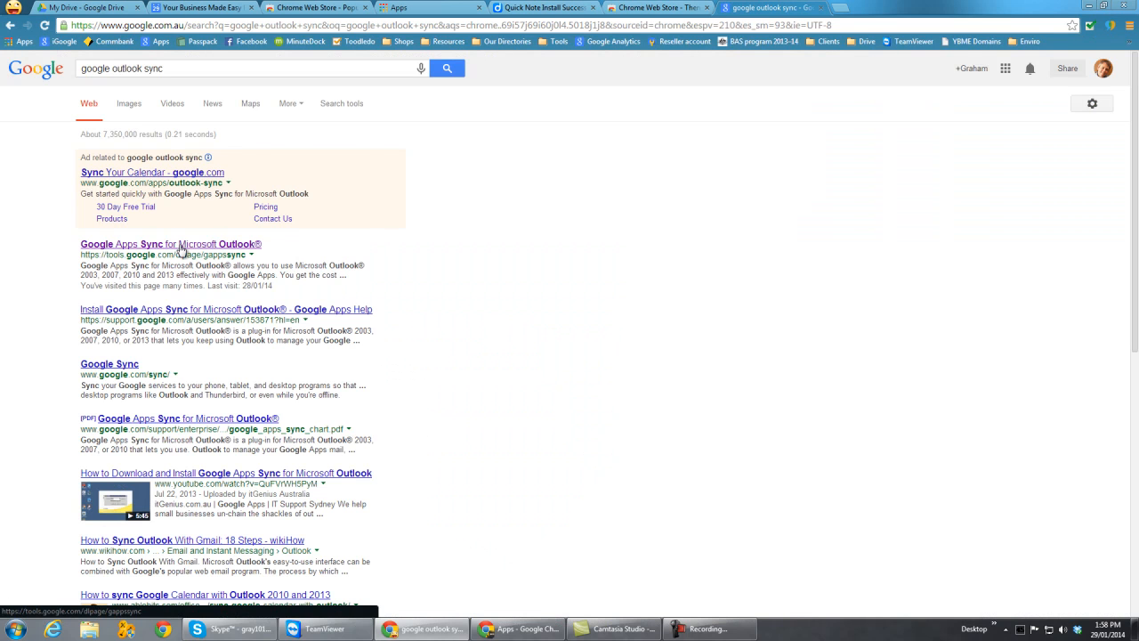
{"action": "left_click", "coordinate": [212, 250]}
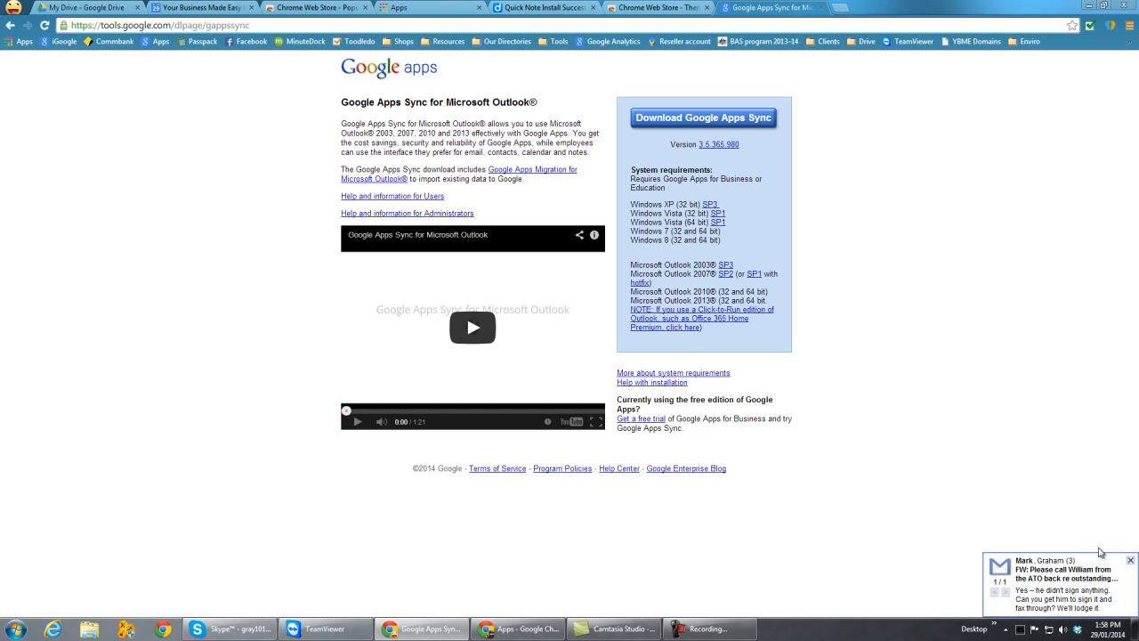
{"action": "left_click", "coordinate": [1131, 562]}
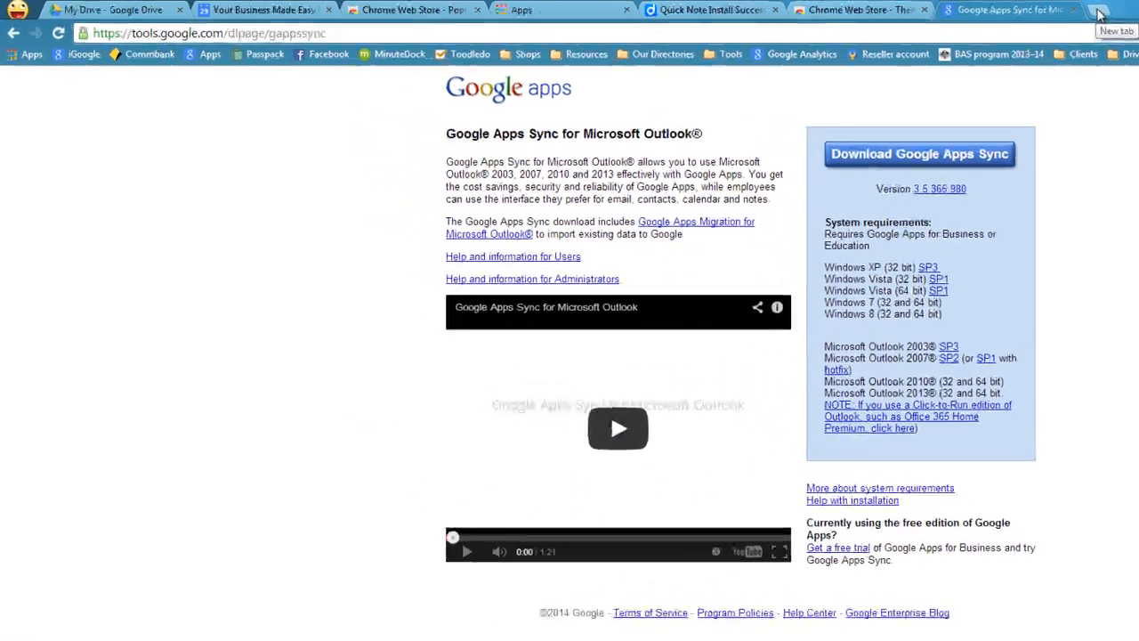
- Open Gmail in a new browser tab from the Chrome apps page
{"action": "left_click", "coordinate": [841, 11]}
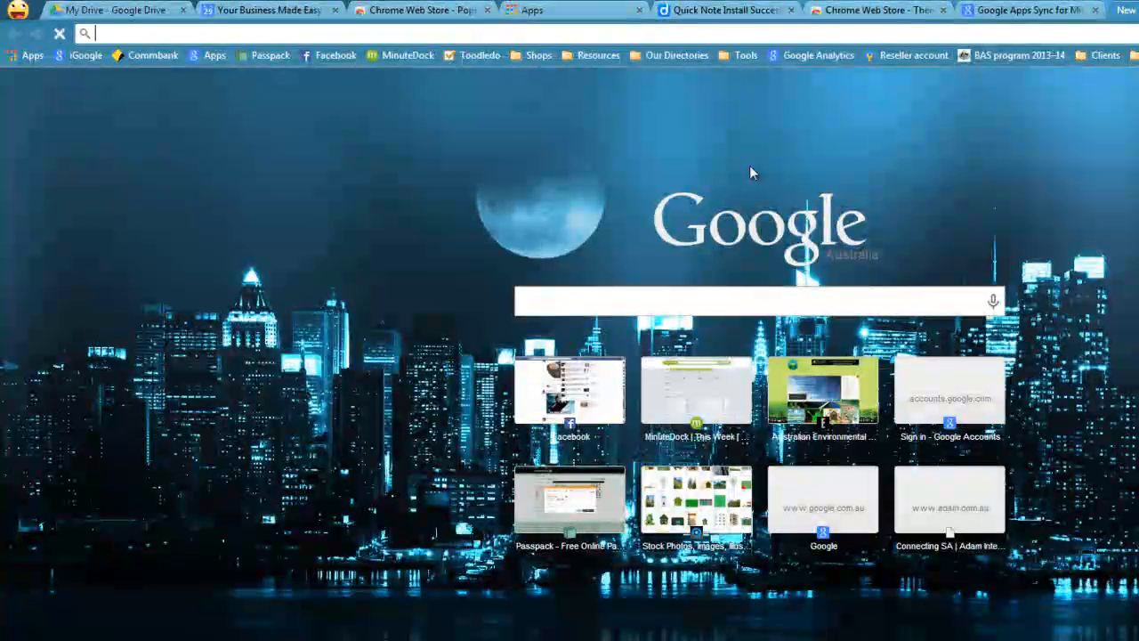
{"action": "left_click", "coordinate": [30, 56]}
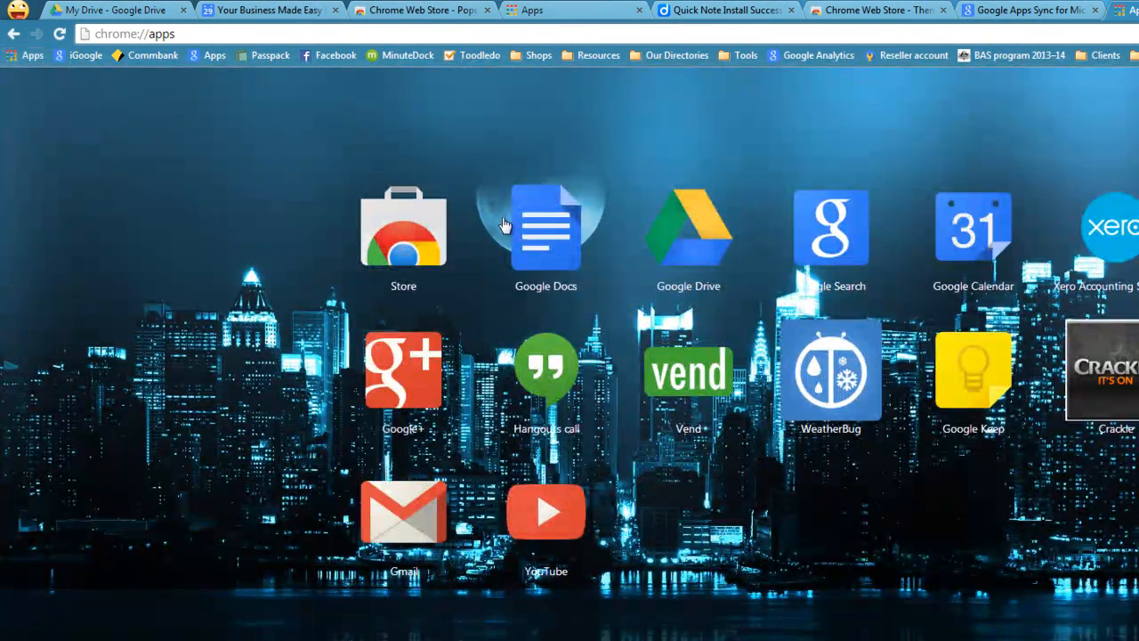
{"action": "left_click", "coordinate": [405, 512]}
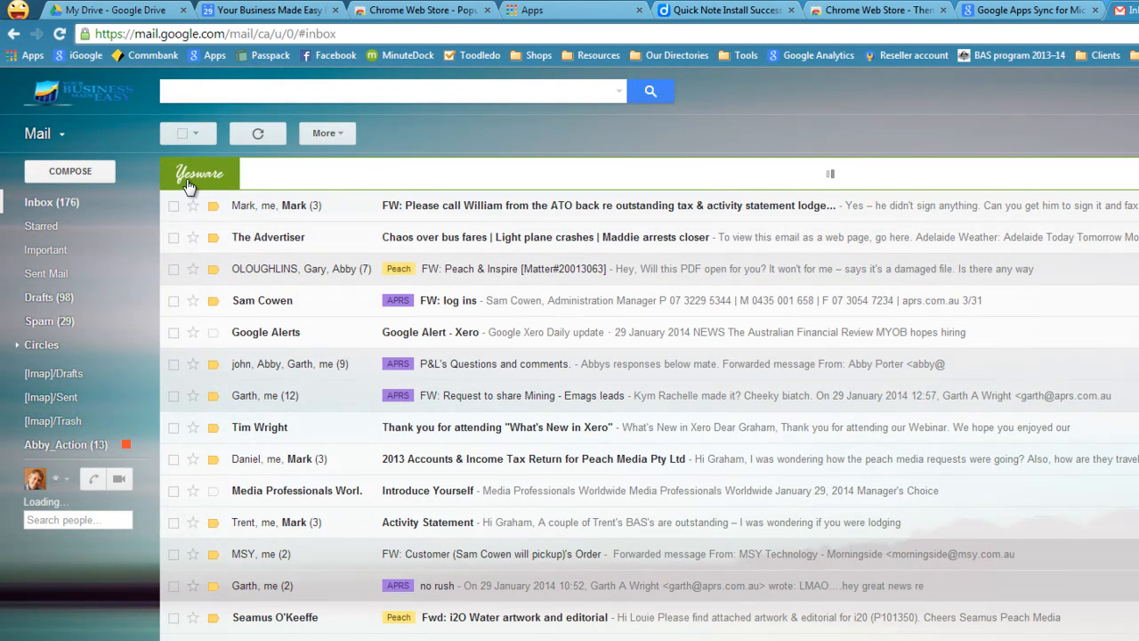
- Mark the newest inbox conversation as read and clear its selection
{"action": "left_click", "coordinate": [174, 206]}
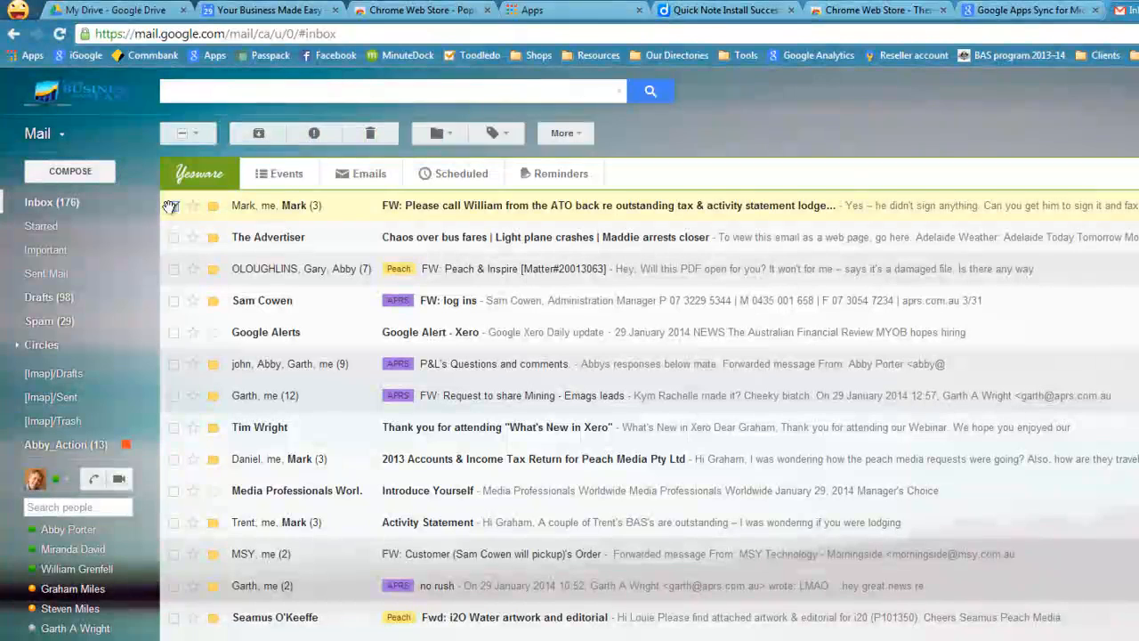
{"action": "left_click", "coordinate": [562, 133]}
{"action": "left_click", "coordinate": [664, 159]}
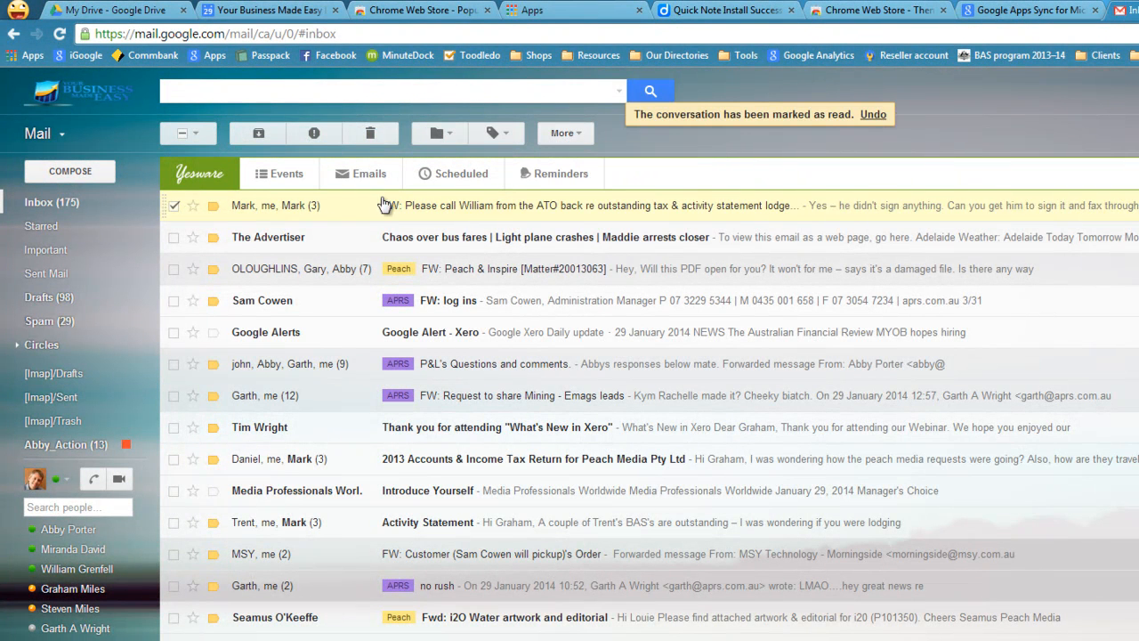
{"action": "left_click", "coordinate": [182, 134]}
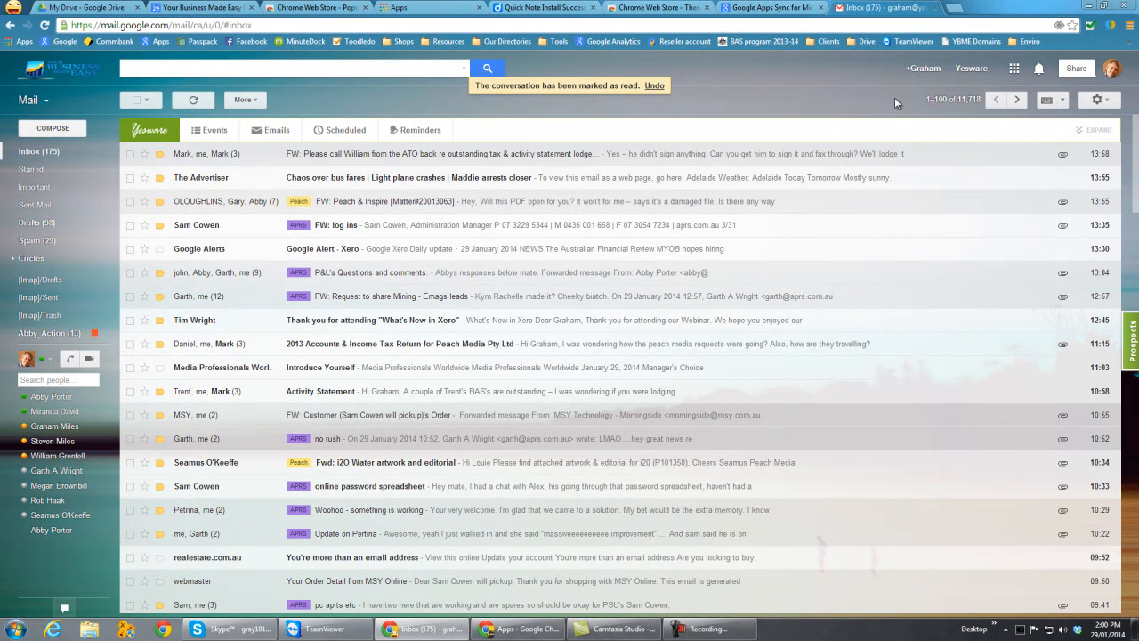
- Open the mail settings and choose English (UK) as the display language
{"action": "left_click", "coordinate": [1104, 102]}
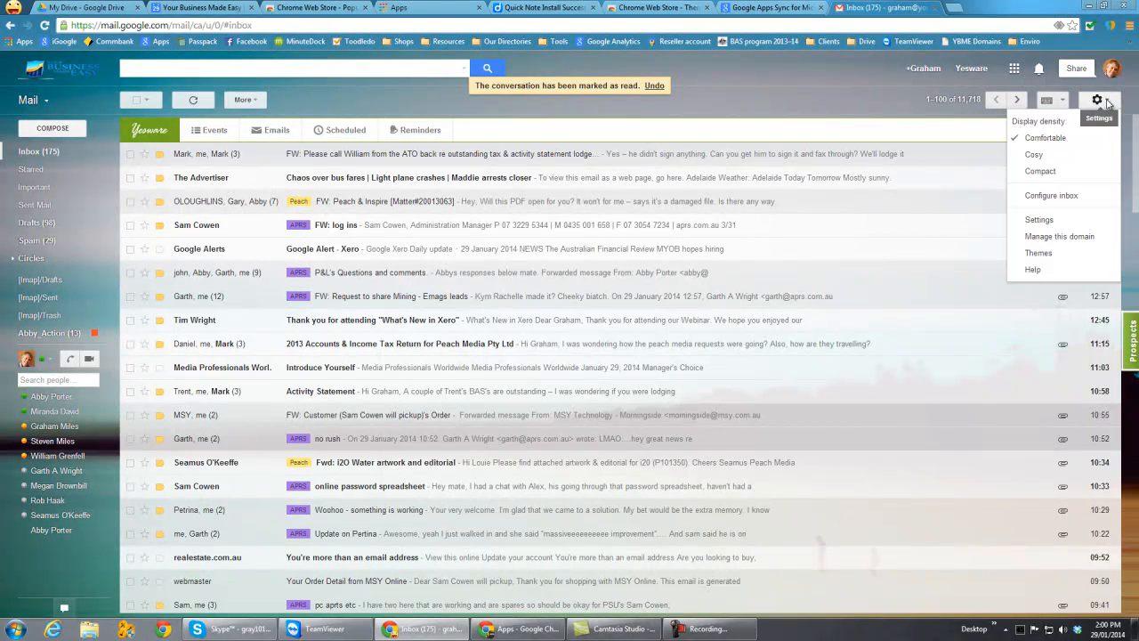
{"action": "left_click", "coordinate": [1039, 220]}
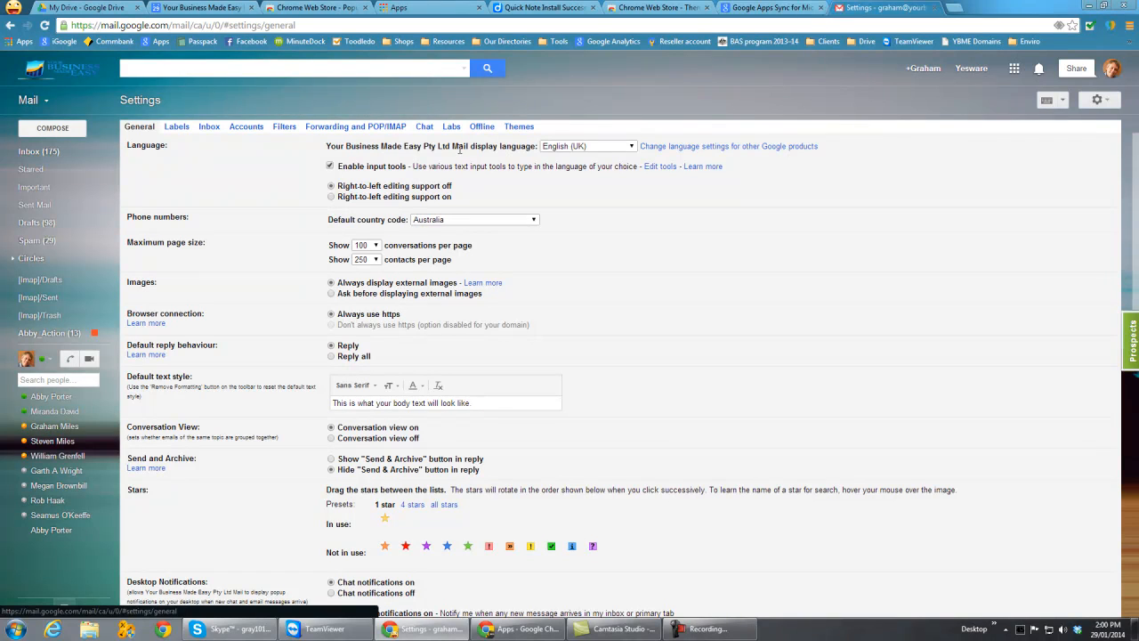
{"action": "left_click", "coordinate": [634, 147]}
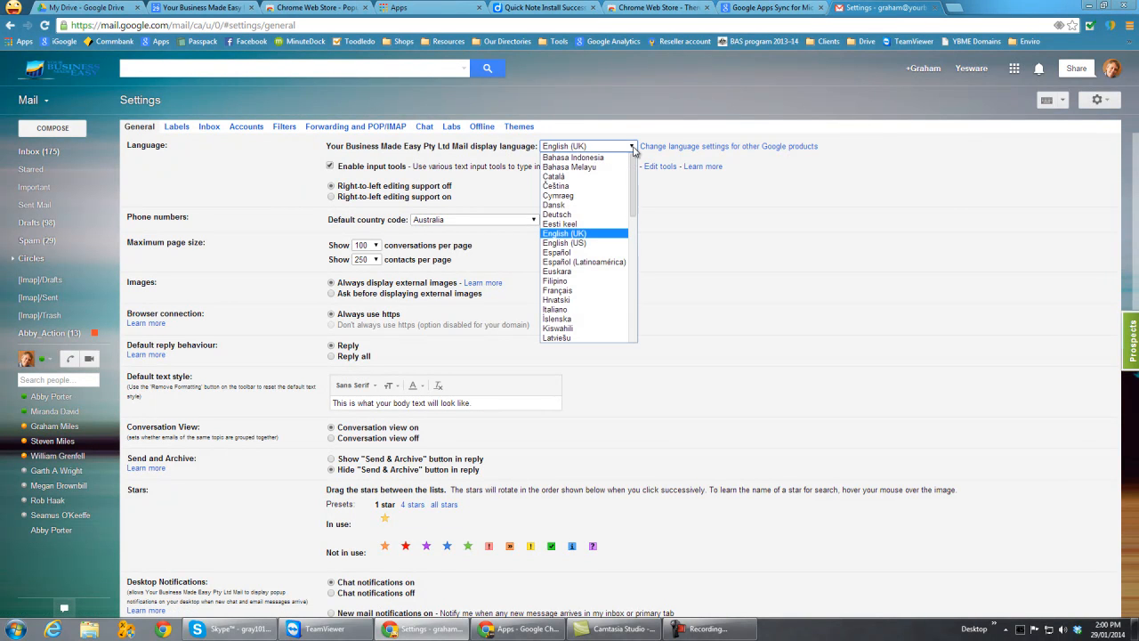
{"action": "mouse_move", "coordinate": [633, 185]}
{"action": "left_mouse_down"}
{"action": "mouse_move", "coordinate": [632, 264]}
{"action": "mouse_move", "coordinate": [627, 167]}
{"action": "left_mouse_up"}
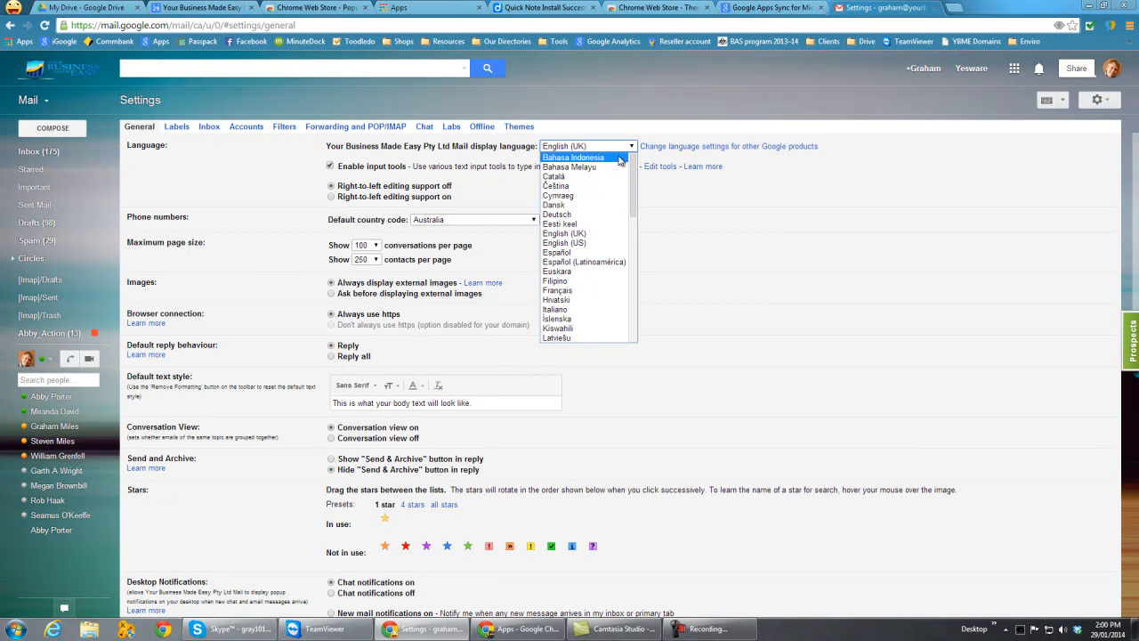
{"action": "left_click", "coordinate": [563, 236]}
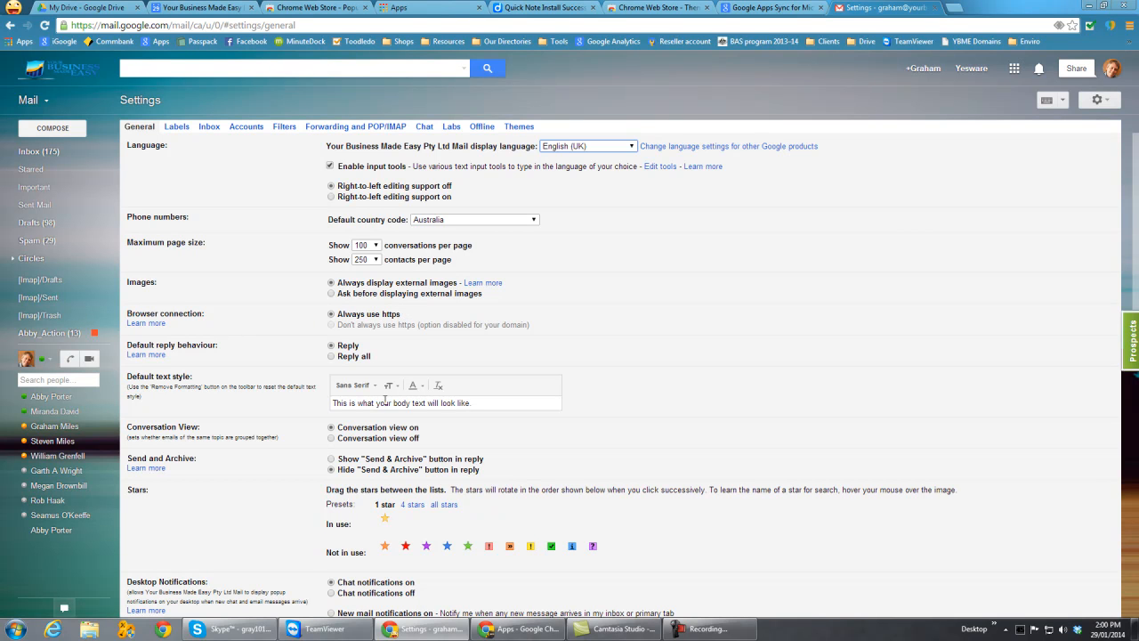
- Review the General settings, including desktop notifications, picture, signature, snippets, Out of Office AutoReply and outgoing message encoding
{"action": "scroll", "coordinate": [570, 468], "scroll_direction": "down", "scroll_amount": 1}
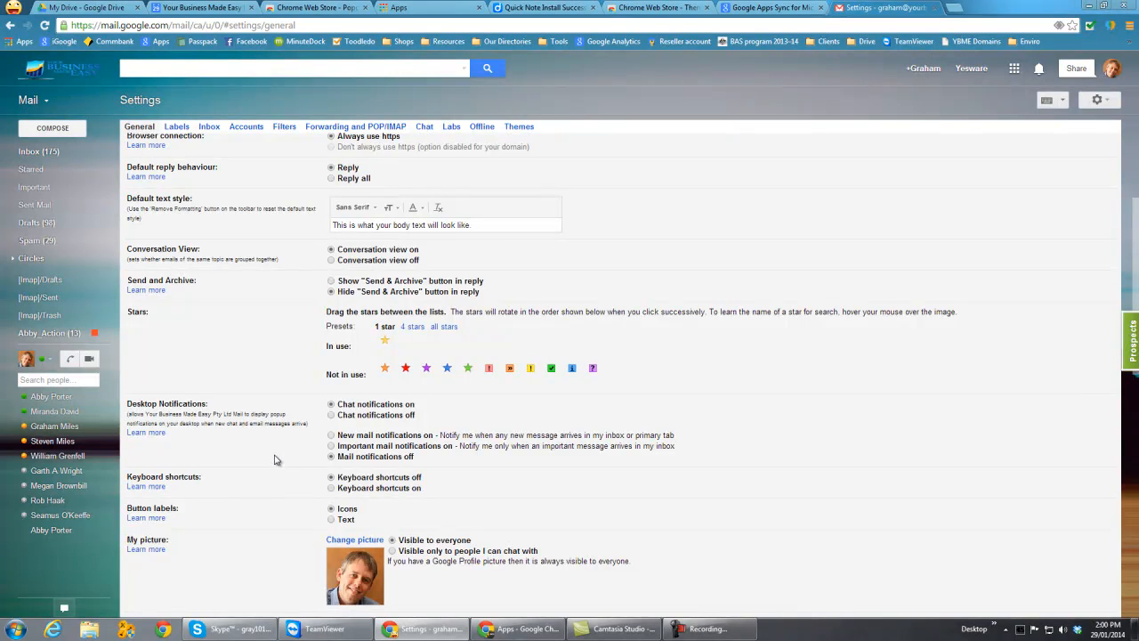
{"action": "scroll", "coordinate": [278, 455], "scroll_direction": "down", "scroll_amount": 1}
{"action": "scroll", "coordinate": [298, 438], "scroll_direction": "down", "scroll_amount": 1}
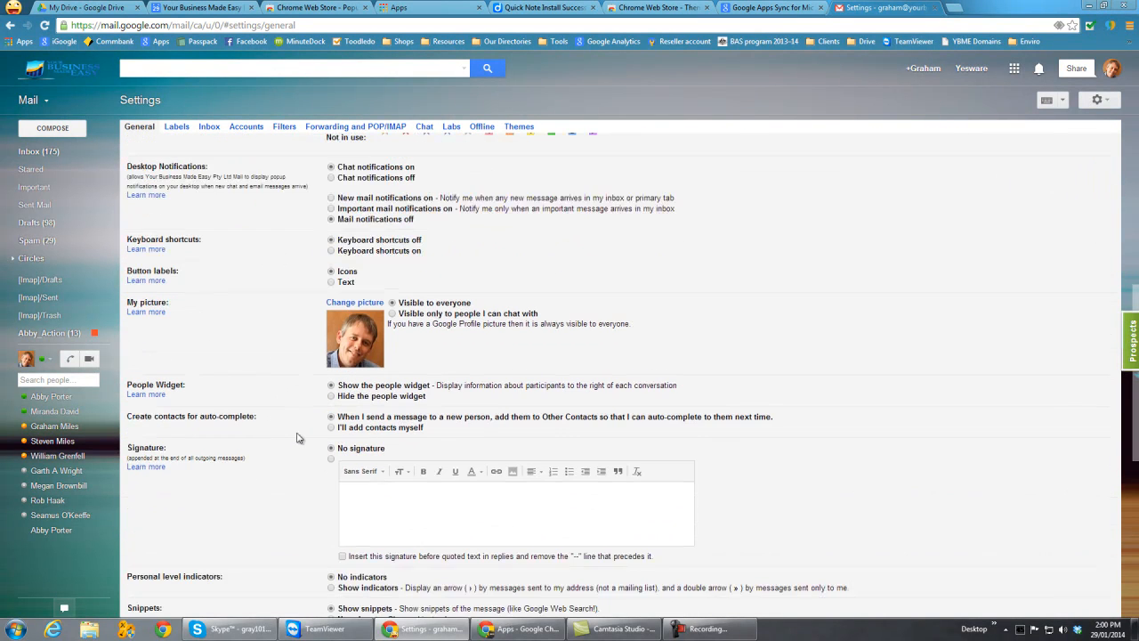
{"action": "scroll", "coordinate": [298, 438], "scroll_direction": "down", "scroll_amount": 2}
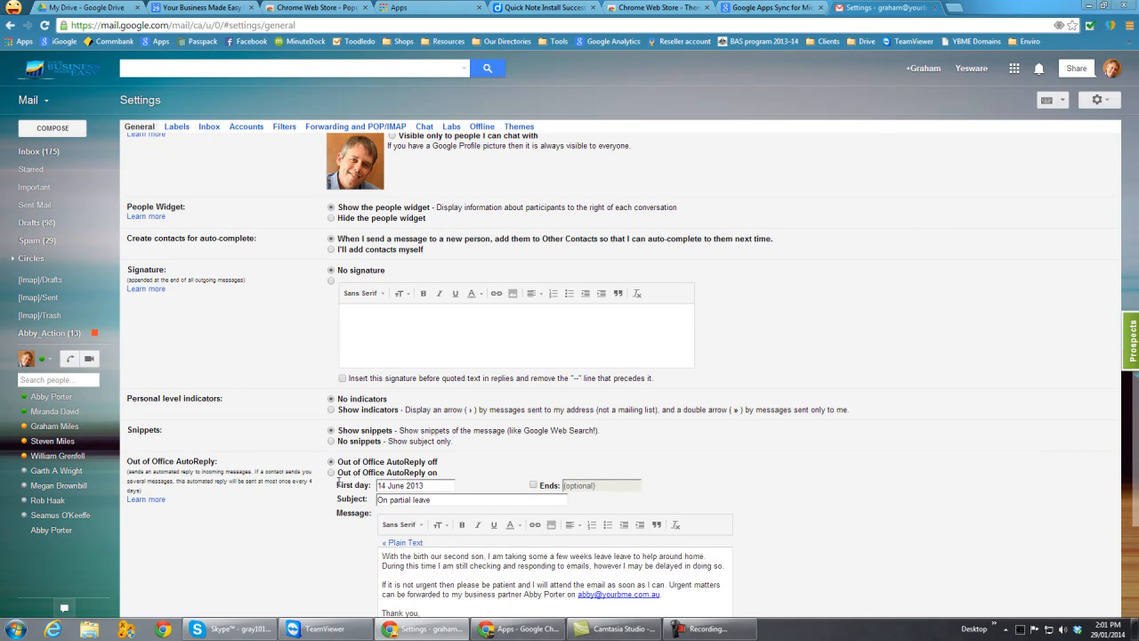
{"action": "scroll", "coordinate": [294, 562], "scroll_direction": "down", "scroll_amount": 3}
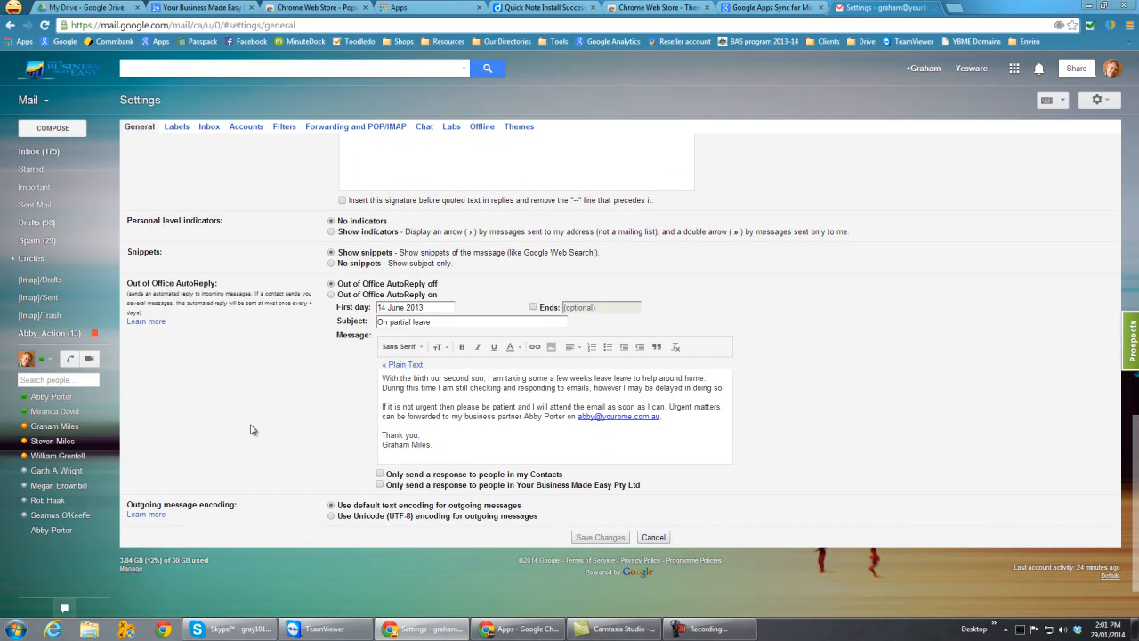
{"action": "scroll", "coordinate": [241, 449], "scroll_direction": "up", "scroll_amount": 1}
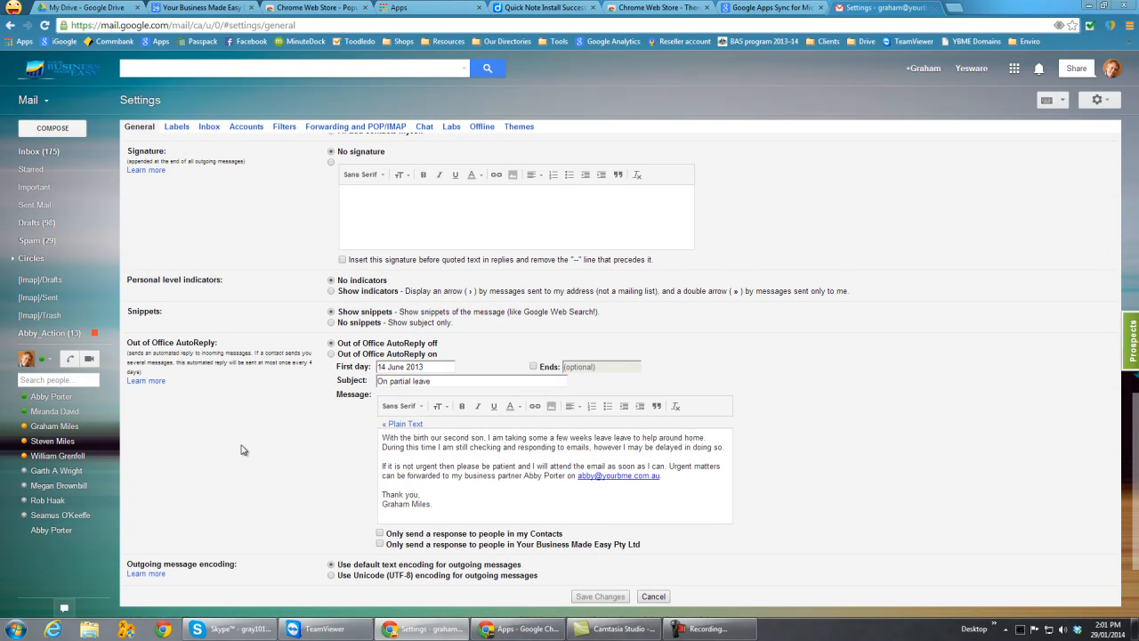
{"action": "scroll", "coordinate": [241, 449], "scroll_direction": "up", "scroll_amount": 15}
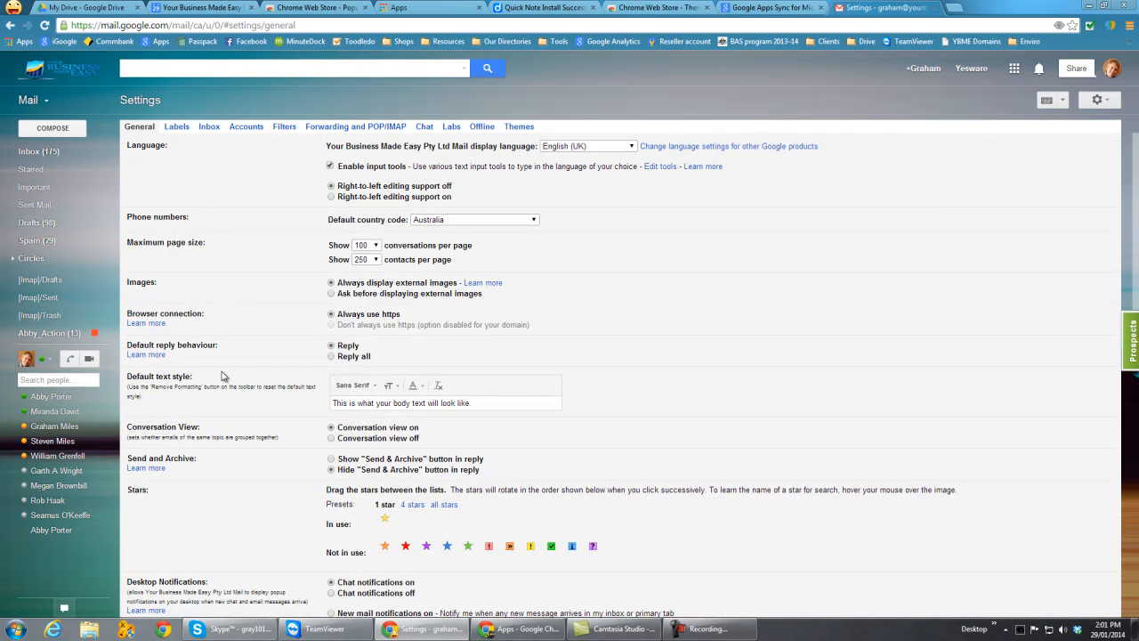
- Look through the Labels, Inbox, Accounts, Filters, Forwarding and POP/IMAP, and Themes settings, dismissing the new mail notification
{"action": "left_click", "coordinate": [175, 126]}
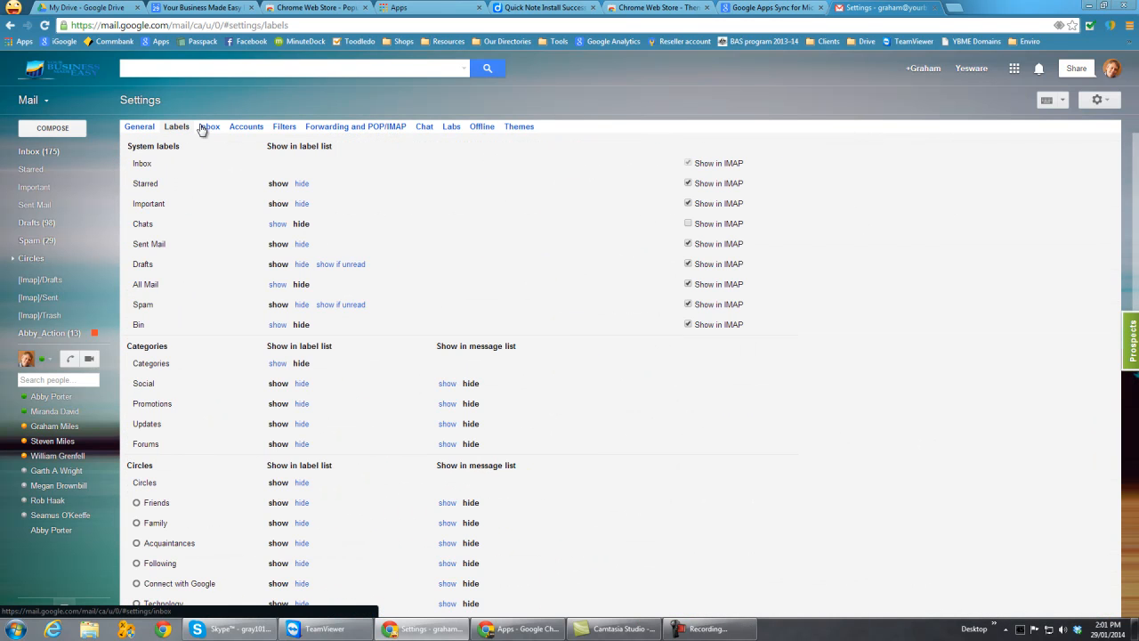
{"action": "left_click", "coordinate": [210, 128]}
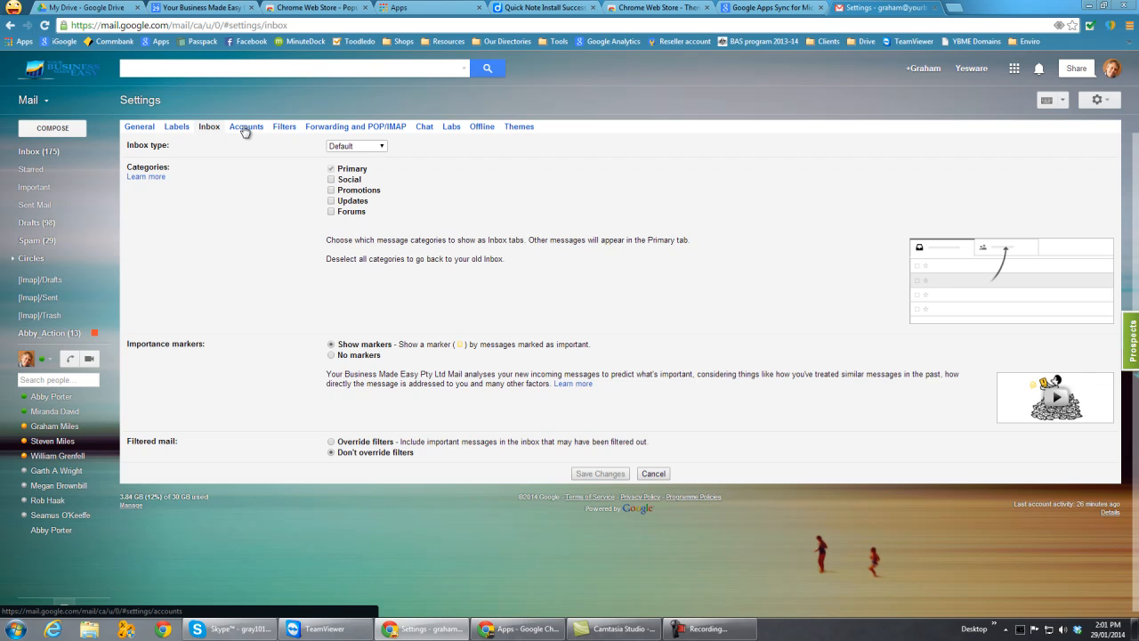
{"action": "left_click", "coordinate": [245, 127]}
{"action": "left_click", "coordinate": [284, 128]}
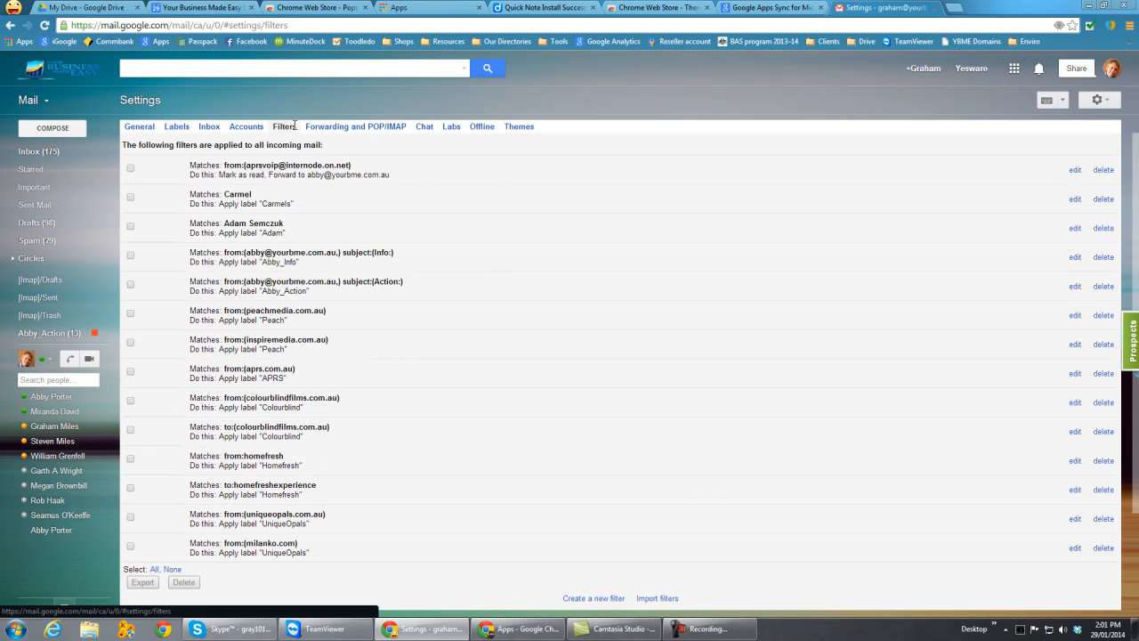
{"action": "left_click", "coordinate": [356, 129]}
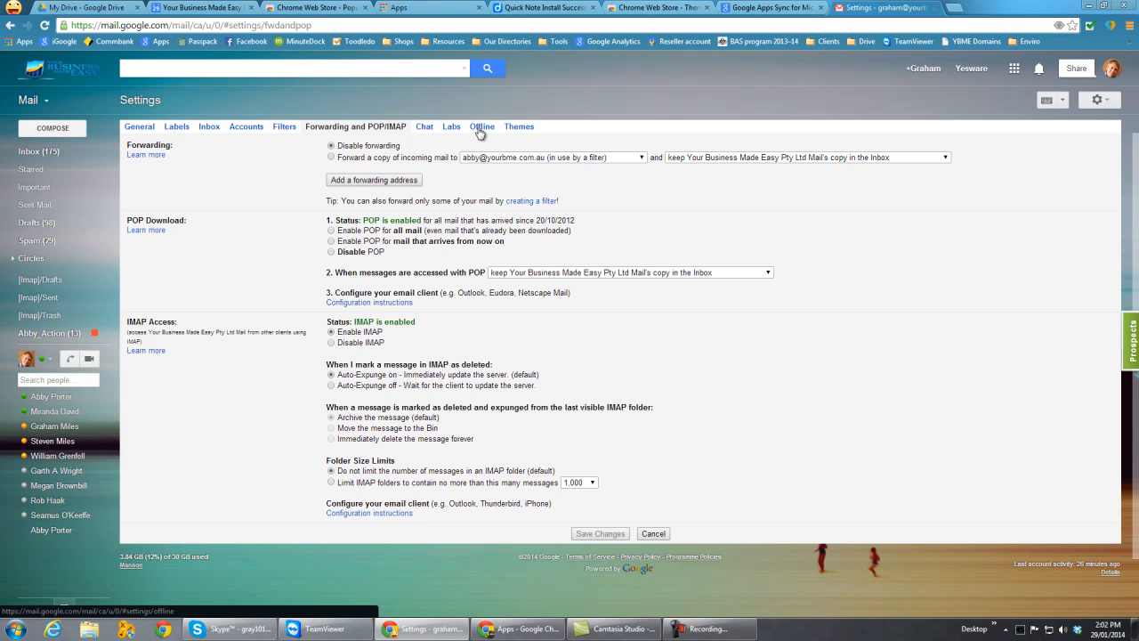
{"action": "left_click", "coordinate": [518, 127]}
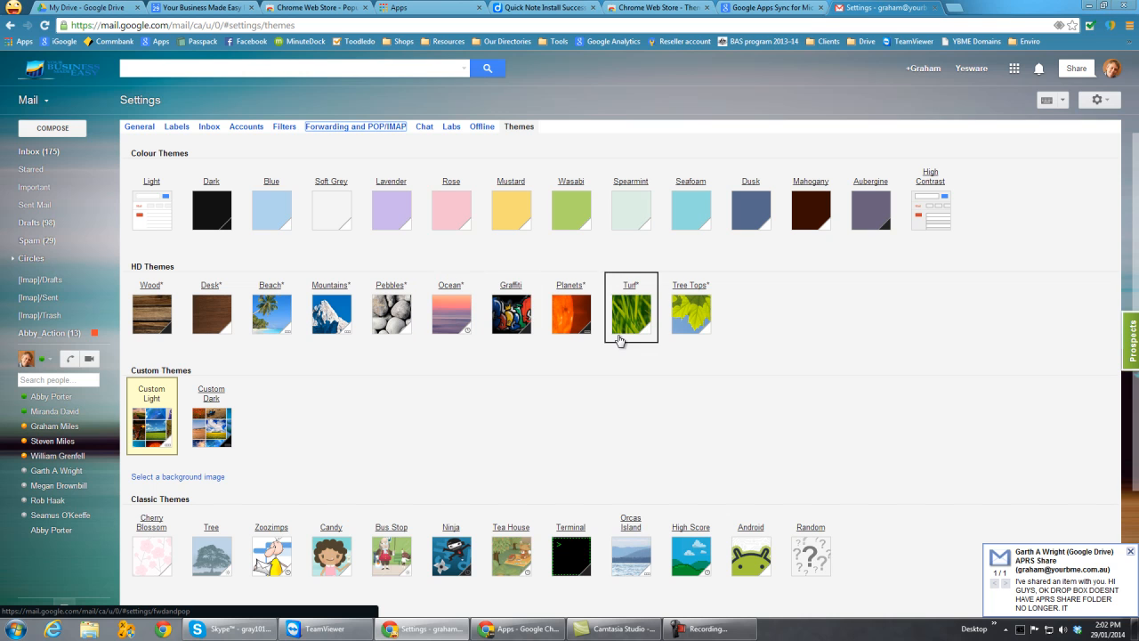
{"action": "left_click", "coordinate": [1131, 553]}
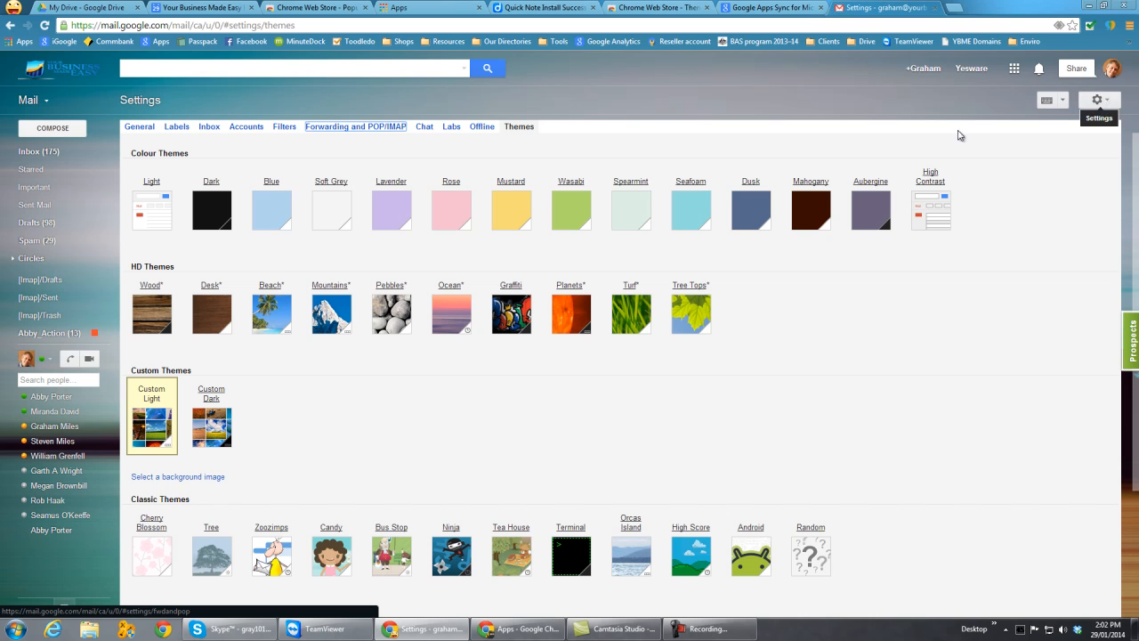
- Return to the inbox and configure it to enable the Social, Promotions and Updates tabs, saving the choice
{"action": "left_click", "coordinate": [29, 161]}
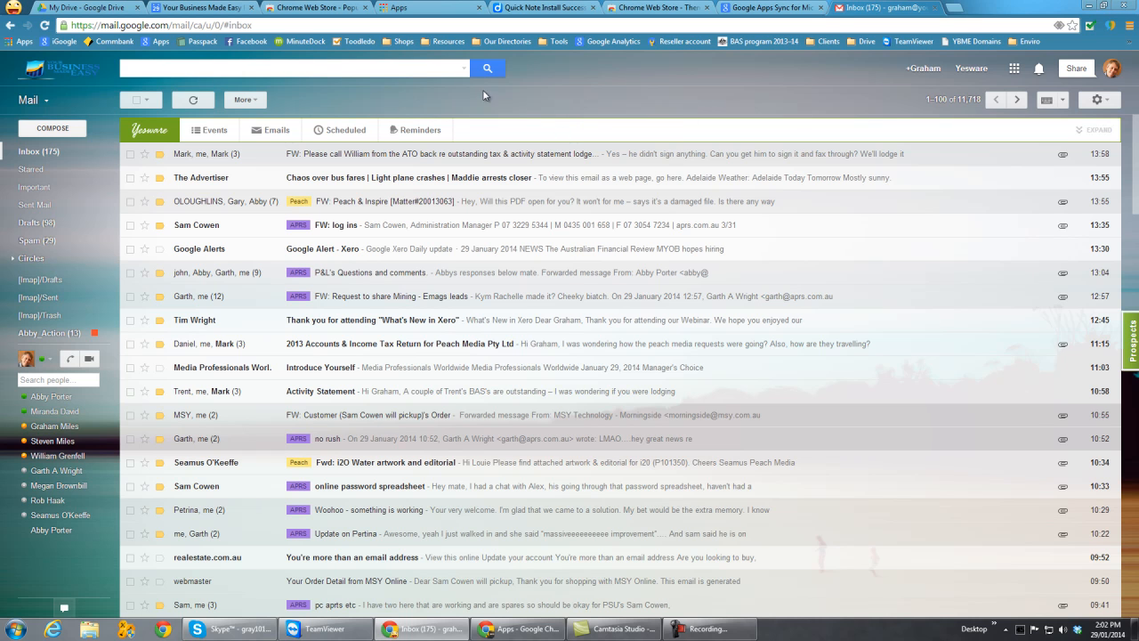
{"action": "left_click", "coordinate": [1104, 101]}
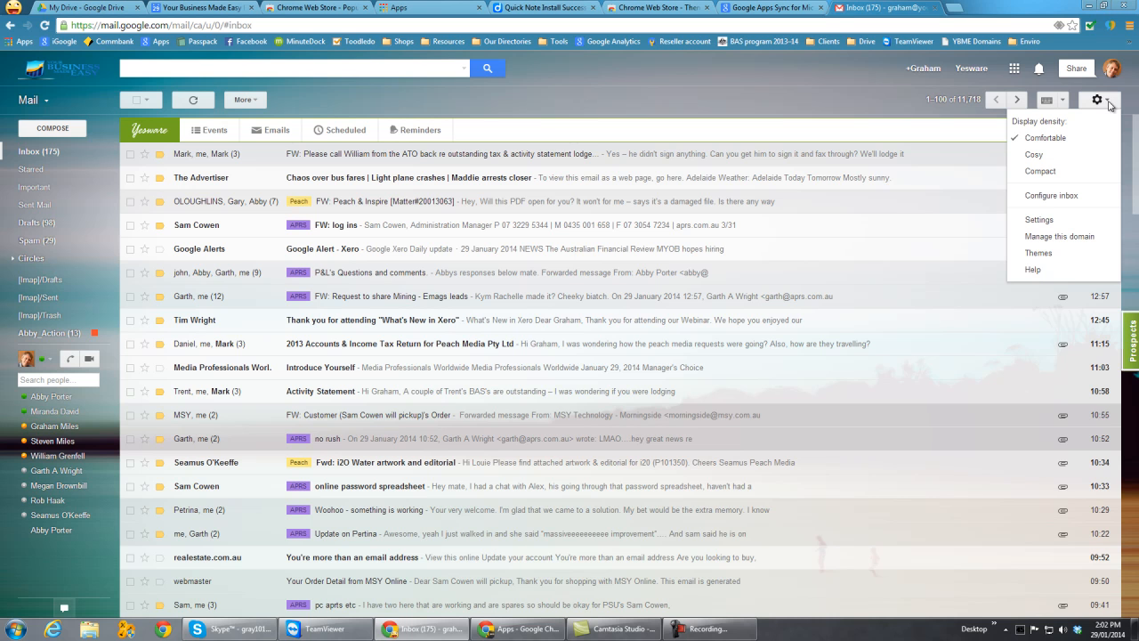
{"action": "left_click", "coordinate": [1054, 196]}
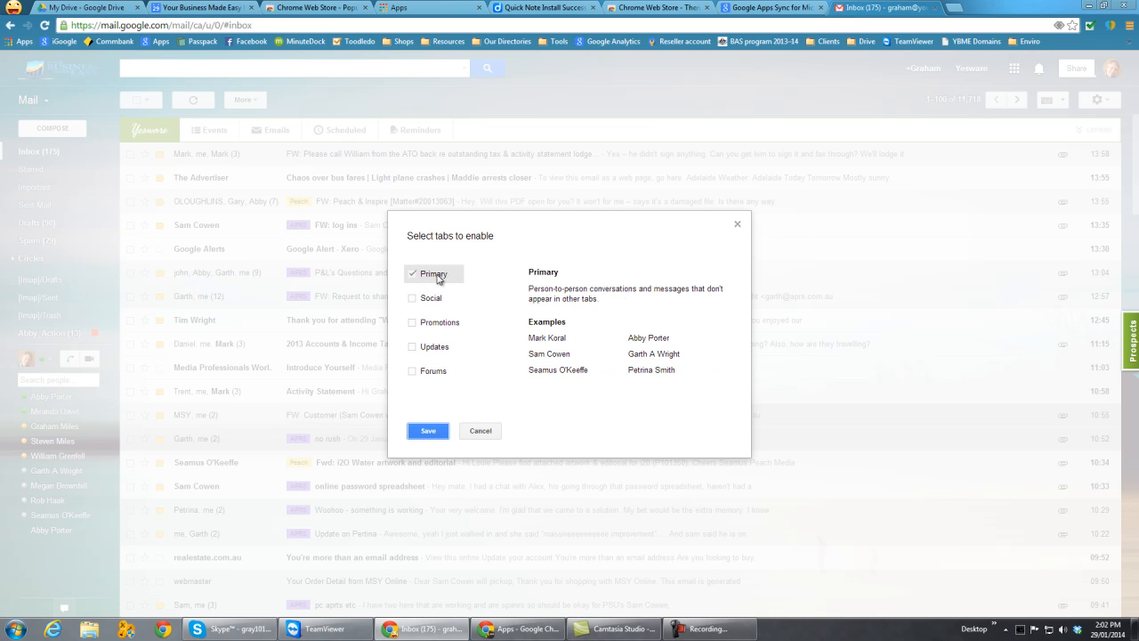
{"action": "left_click", "coordinate": [413, 299]}
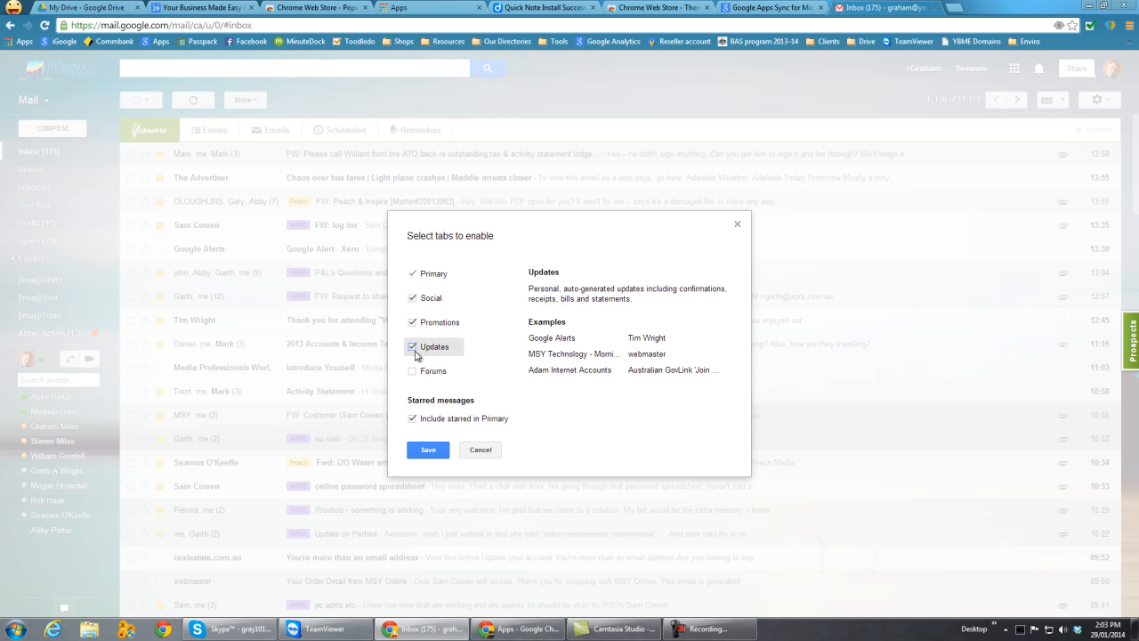
{"action": "left_click", "coordinate": [428, 449]}
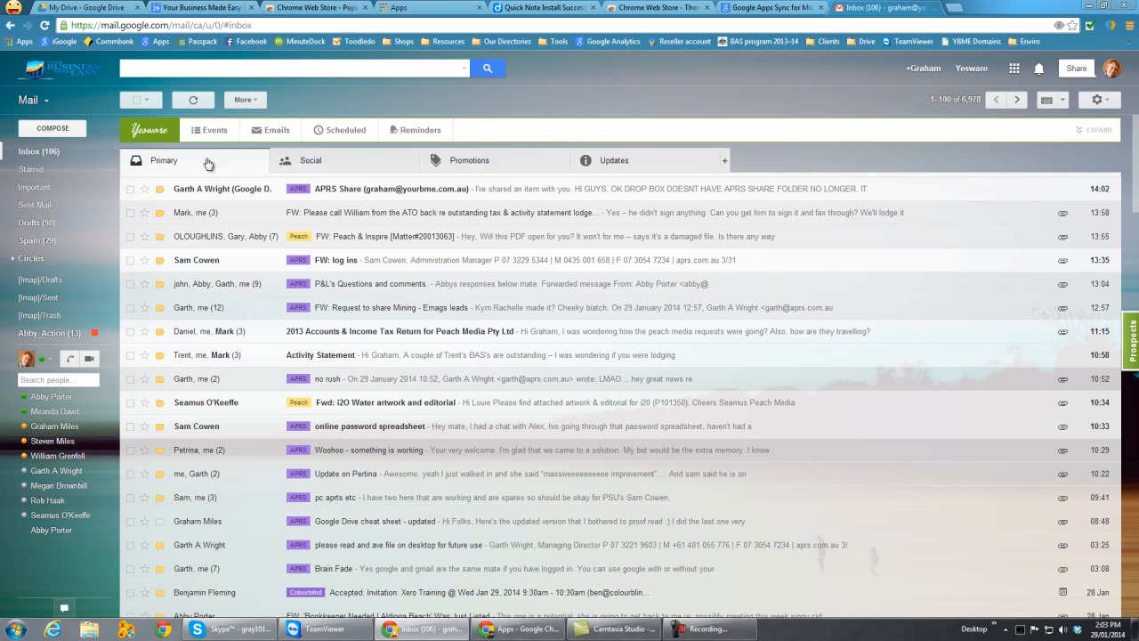
- Look through the messages sorted into the Social, Promotions and Updates tabs, and return to the Primary tab
{"action": "left_click", "coordinate": [352, 169]}
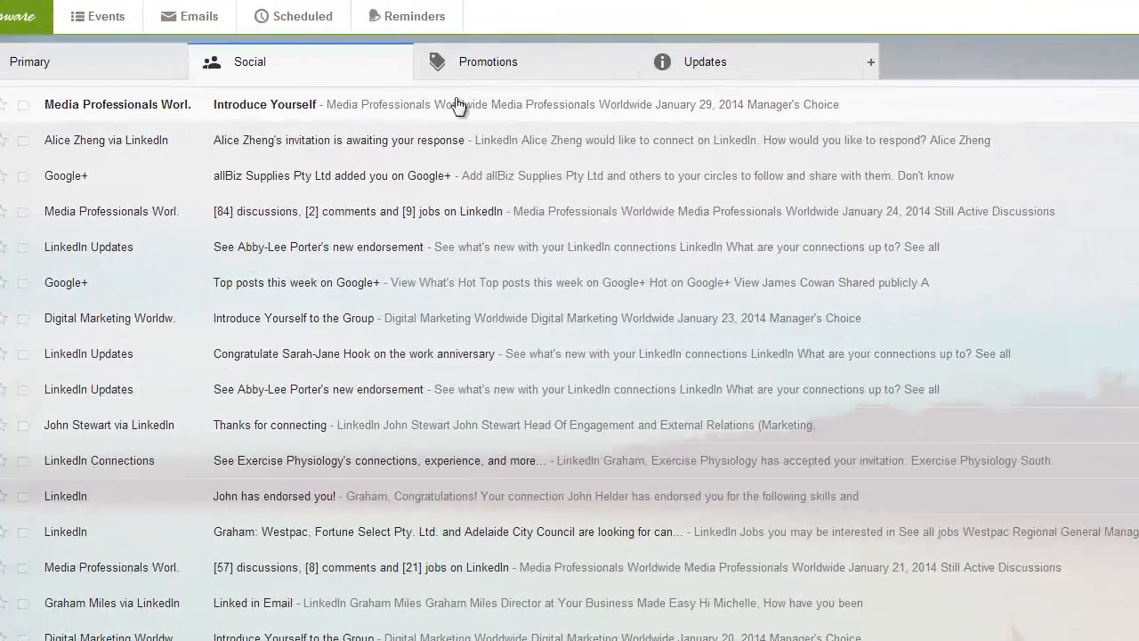
{"action": "left_click", "coordinate": [508, 68]}
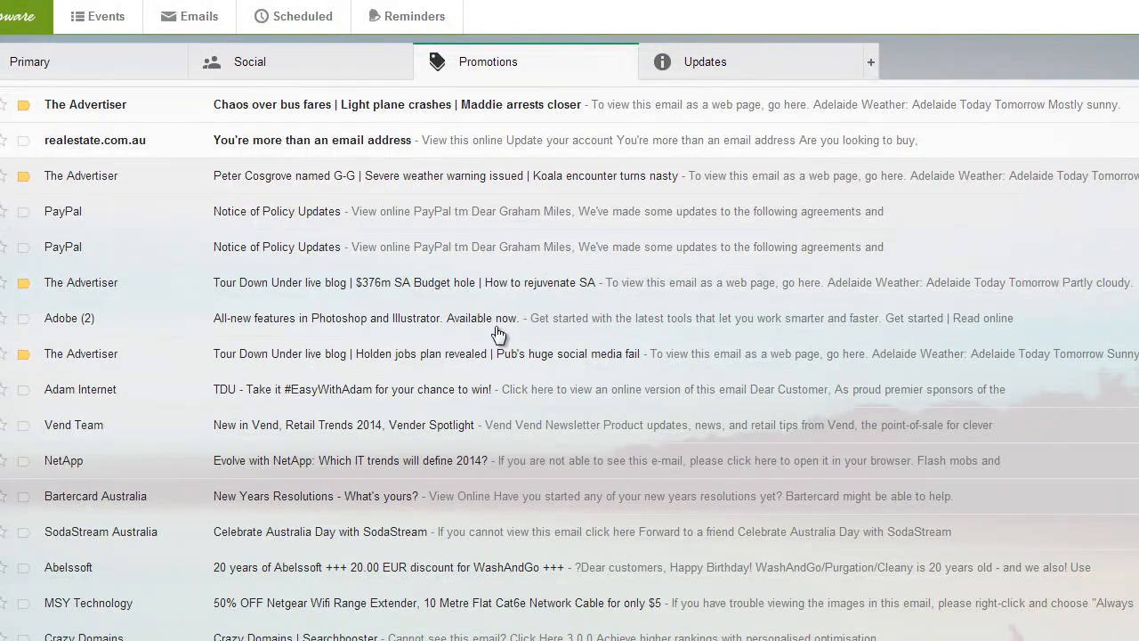
{"action": "left_click", "coordinate": [745, 71]}
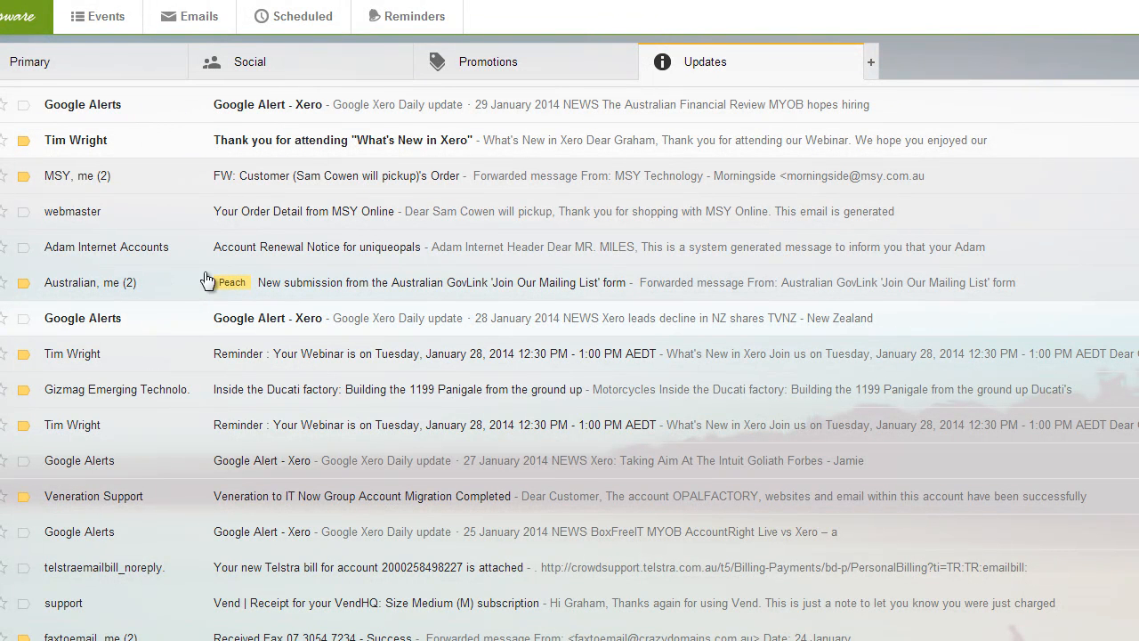
{"action": "left_click", "coordinate": [63, 66]}
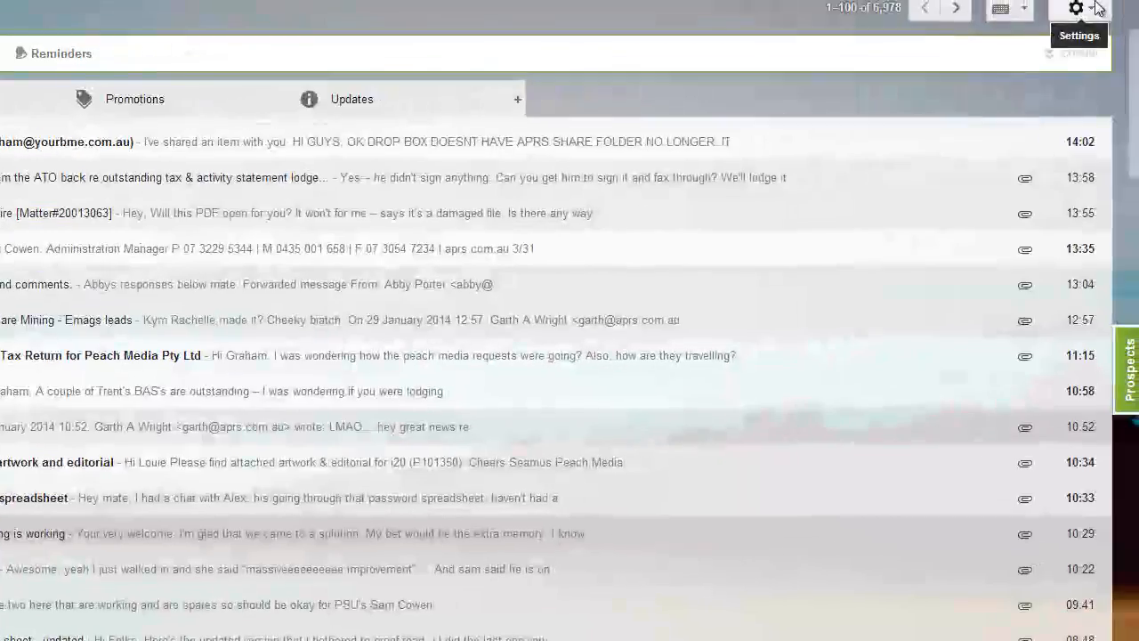
- Configure the inbox to disable the Social, Promotions and Updates tabs, and save the choice
{"action": "left_click", "coordinate": [1094, 8]}
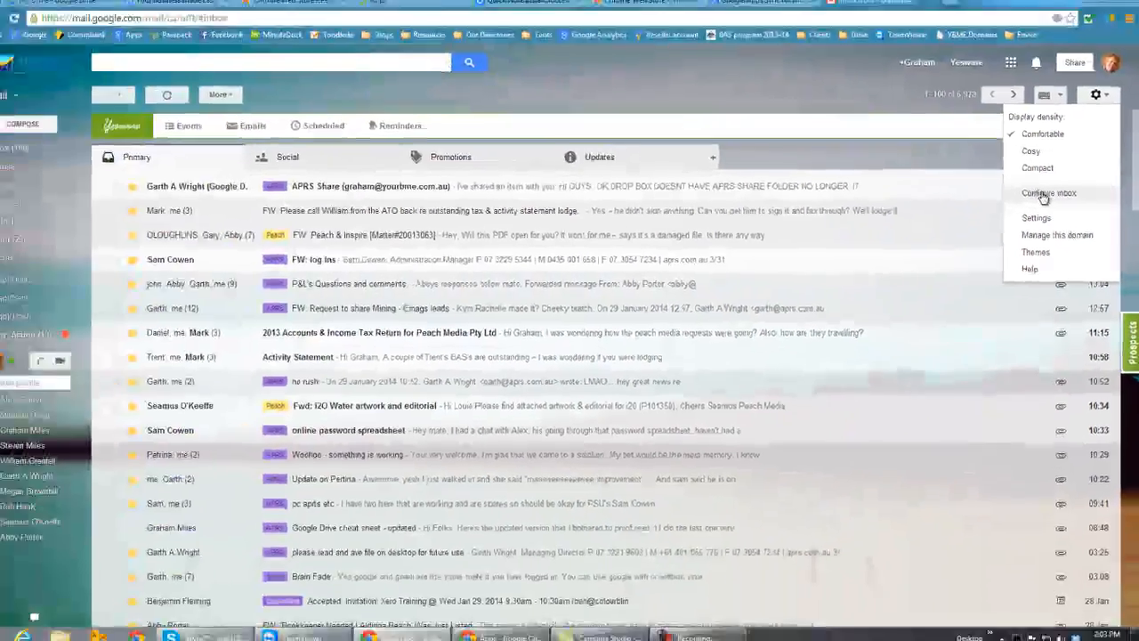
{"action": "left_click", "coordinate": [1007, 151]}
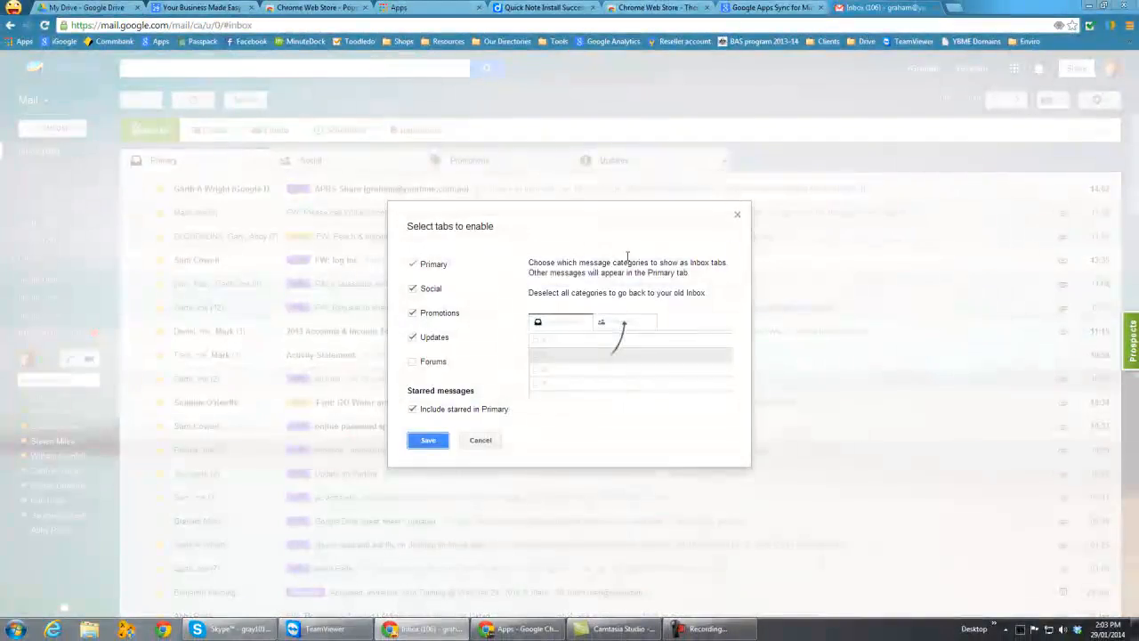
{"action": "left_click", "coordinate": [414, 288]}
{"action": "left_click", "coordinate": [413, 313]}
{"action": "left_click", "coordinate": [413, 337]}
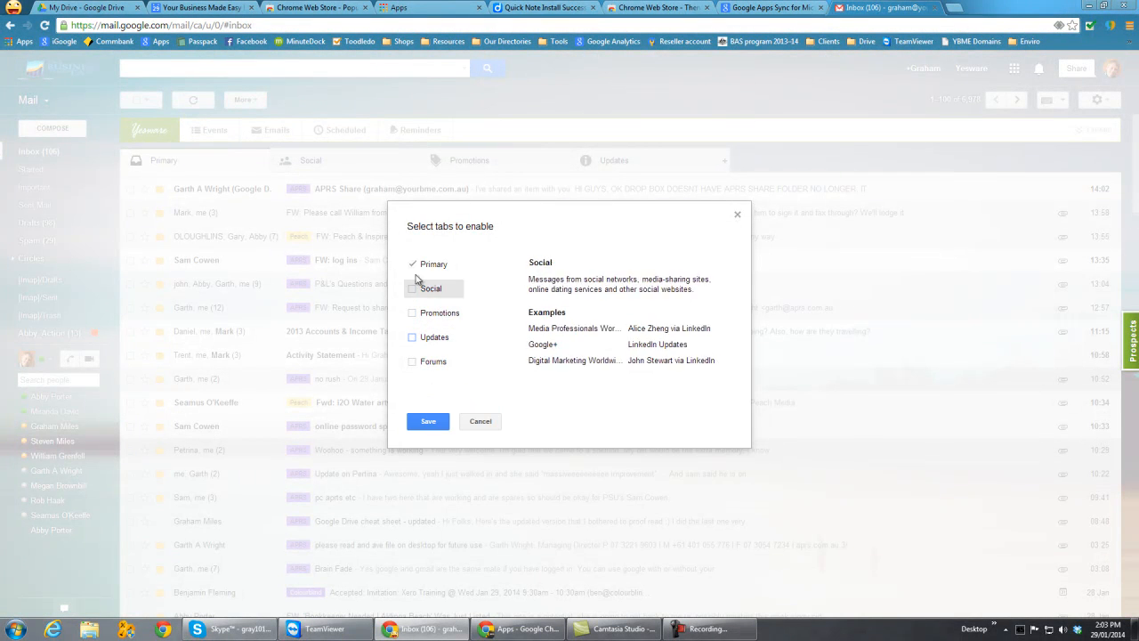
{"action": "left_click", "coordinate": [428, 422]}
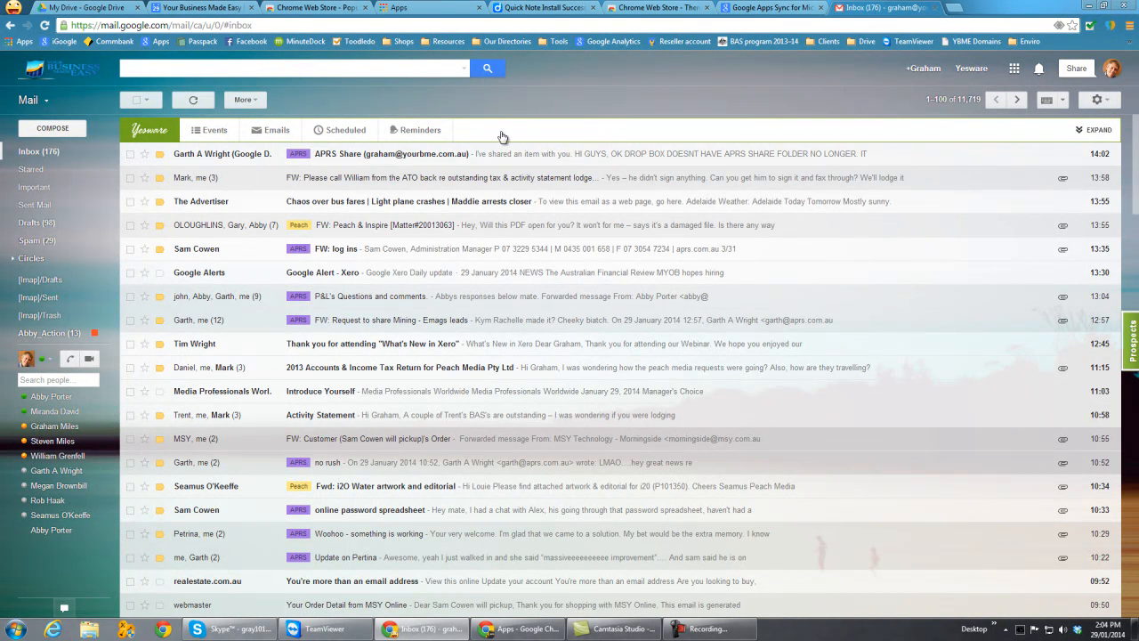
- Mark the newest "APRS Share" conversation as read and clear its selection
{"action": "left_click", "coordinate": [131, 155]}
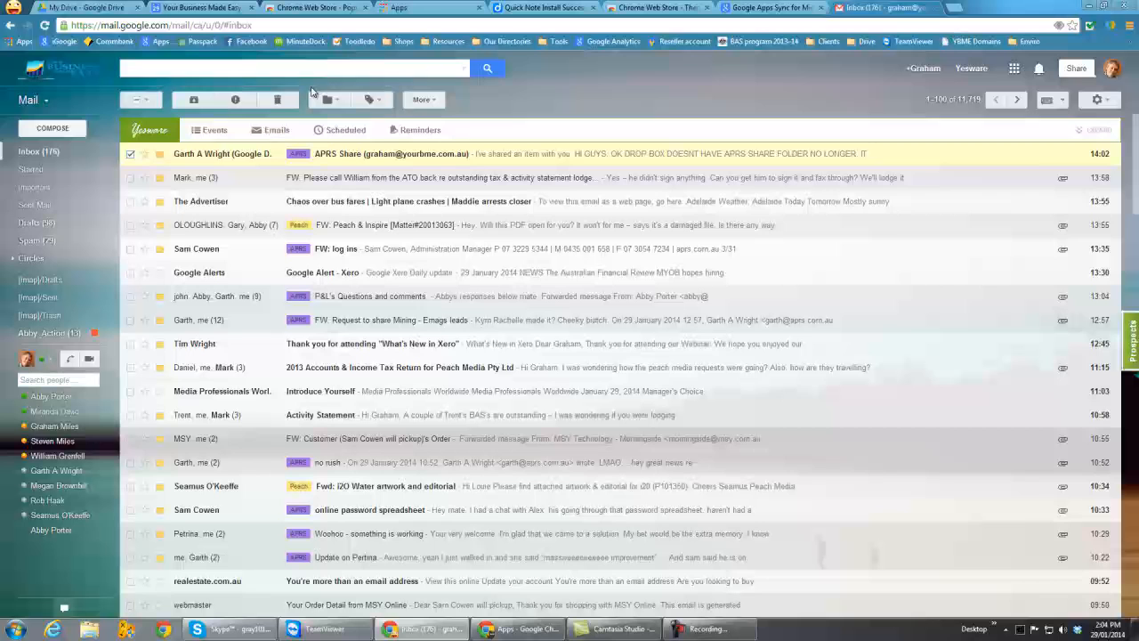
{"action": "left_click", "coordinate": [421, 99]}
{"action": "left_click", "coordinate": [429, 119]}
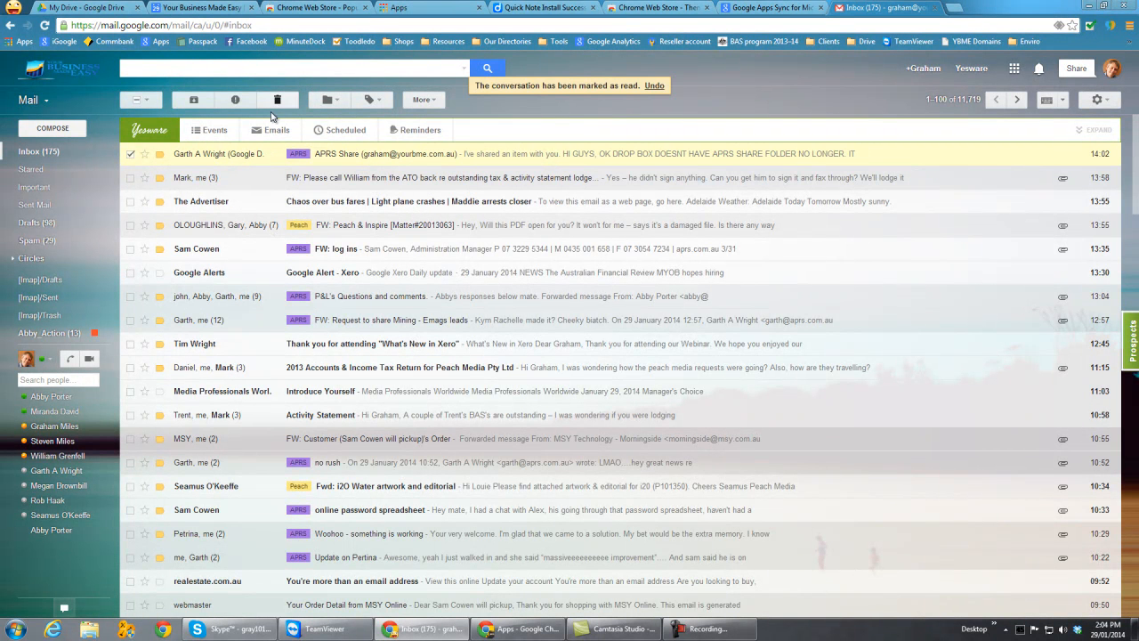
{"action": "left_click", "coordinate": [132, 155]}
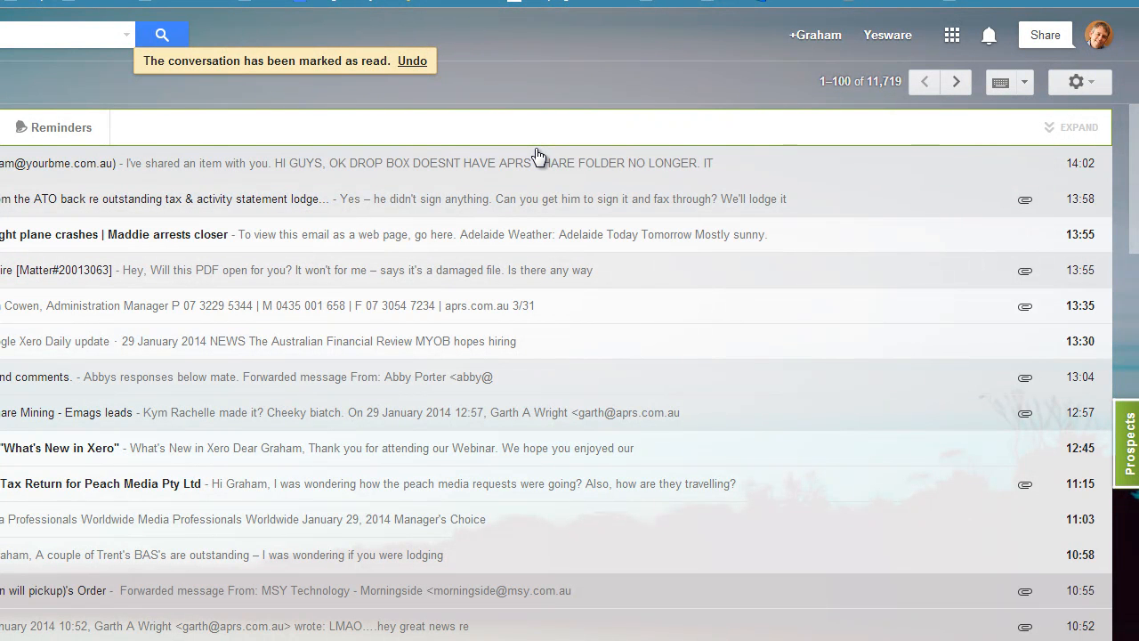
- Look through the inbox conversations down to the end of the page, and examine the folder and label list
{"action": "left_click", "coordinate": [873, 86]}
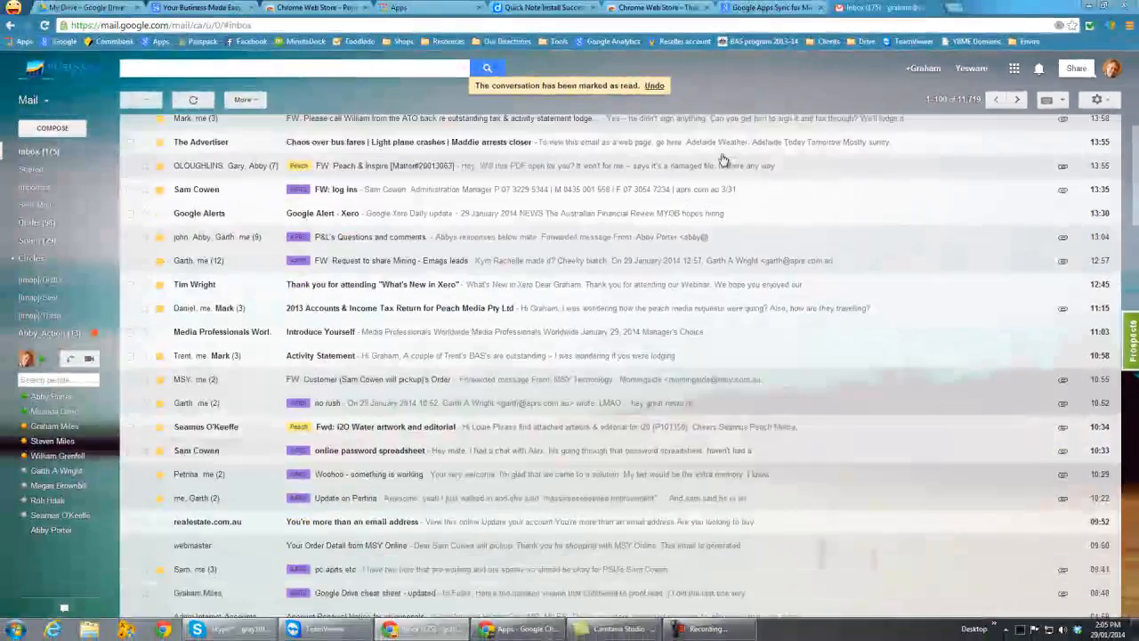
{"action": "scroll", "coordinate": [198, 426], "scroll_direction": "down", "scroll_amount": 15}
{"action": "scroll", "coordinate": [294, 398], "scroll_direction": "down", "scroll_amount": 5}
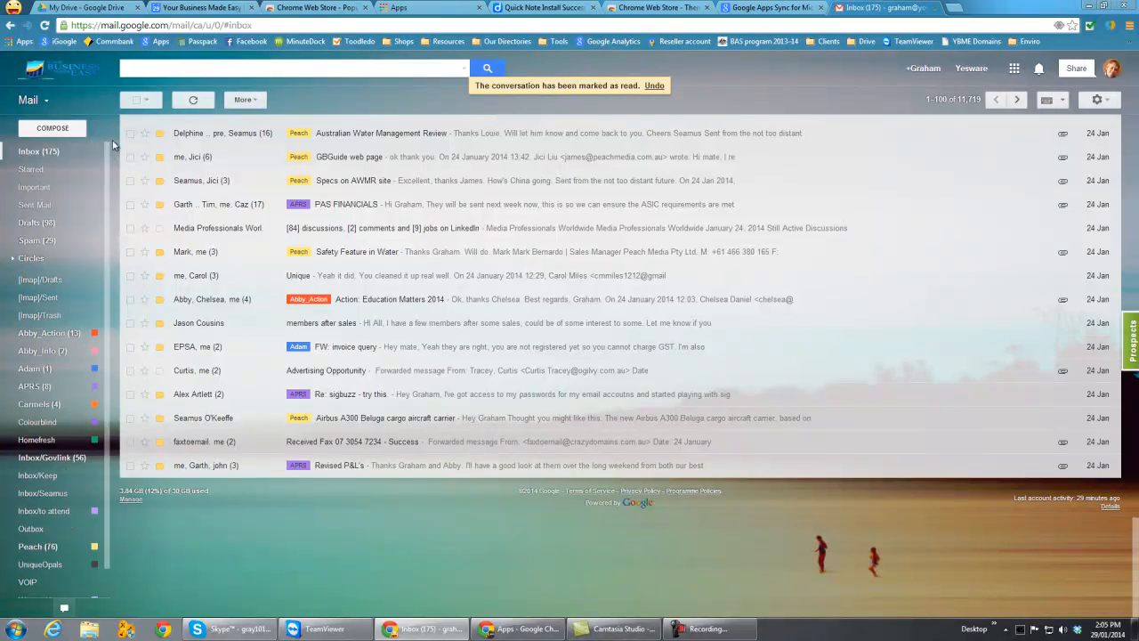
{"action": "scroll", "coordinate": [312, 183], "scroll_direction": "up", "scroll_amount": 20}
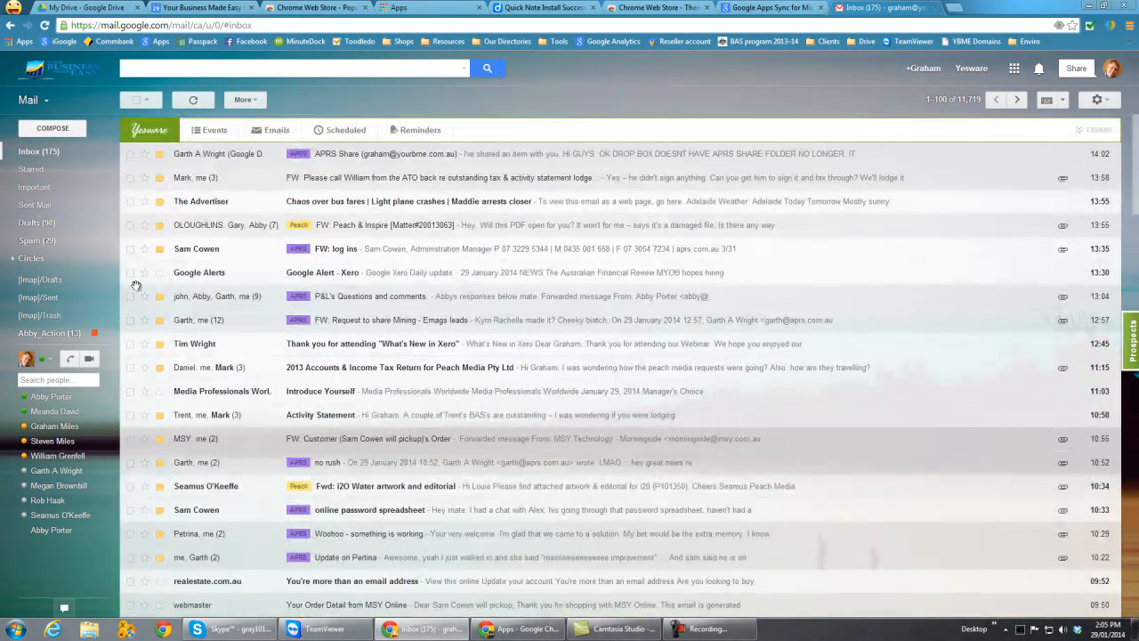
{"action": "mouse_move", "coordinate": [89, 203]}
{"action": "mouse_move", "coordinate": [78, 224]}
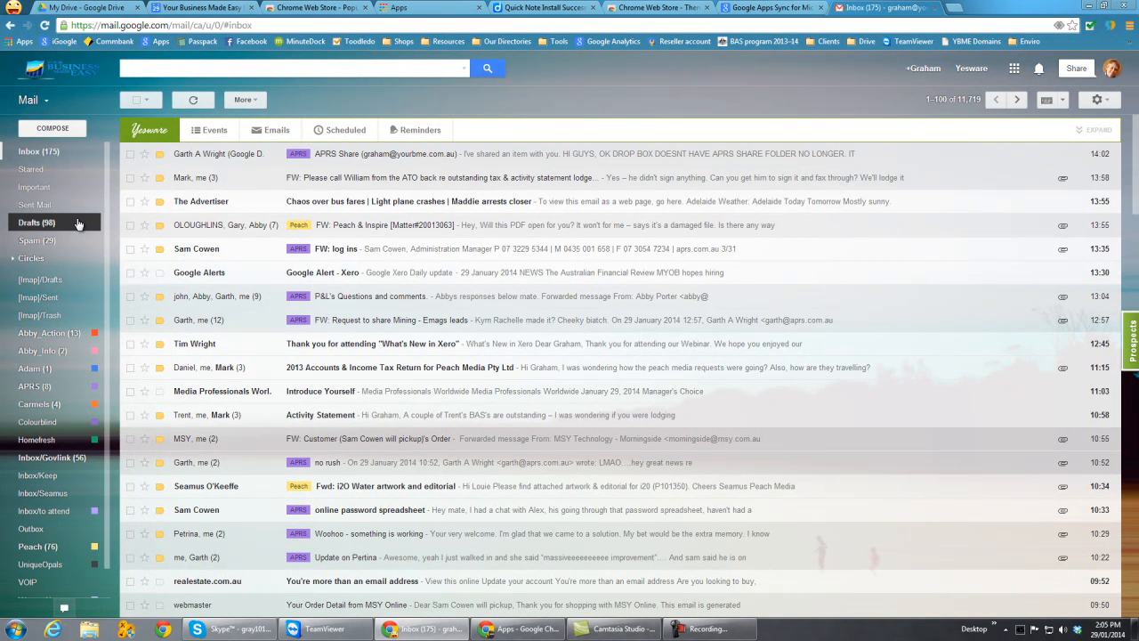
{"action": "scroll", "coordinate": [98, 221], "scroll_direction": "down", "scroll_amount": 1}
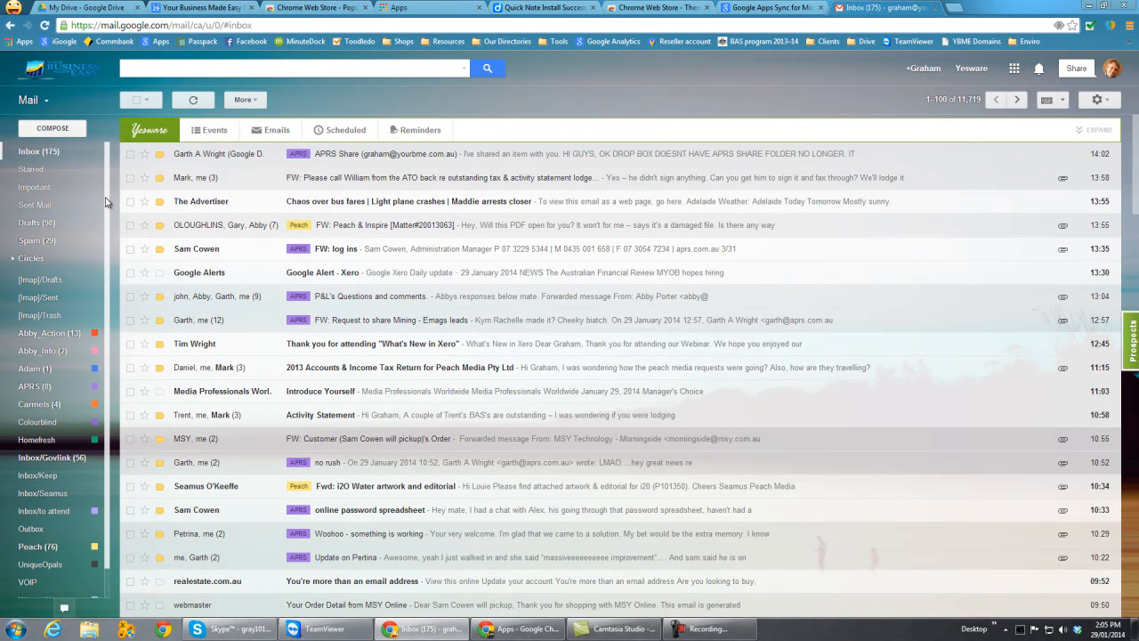
{"action": "scroll", "coordinate": [107, 216], "scroll_direction": "down", "scroll_amount": 1}
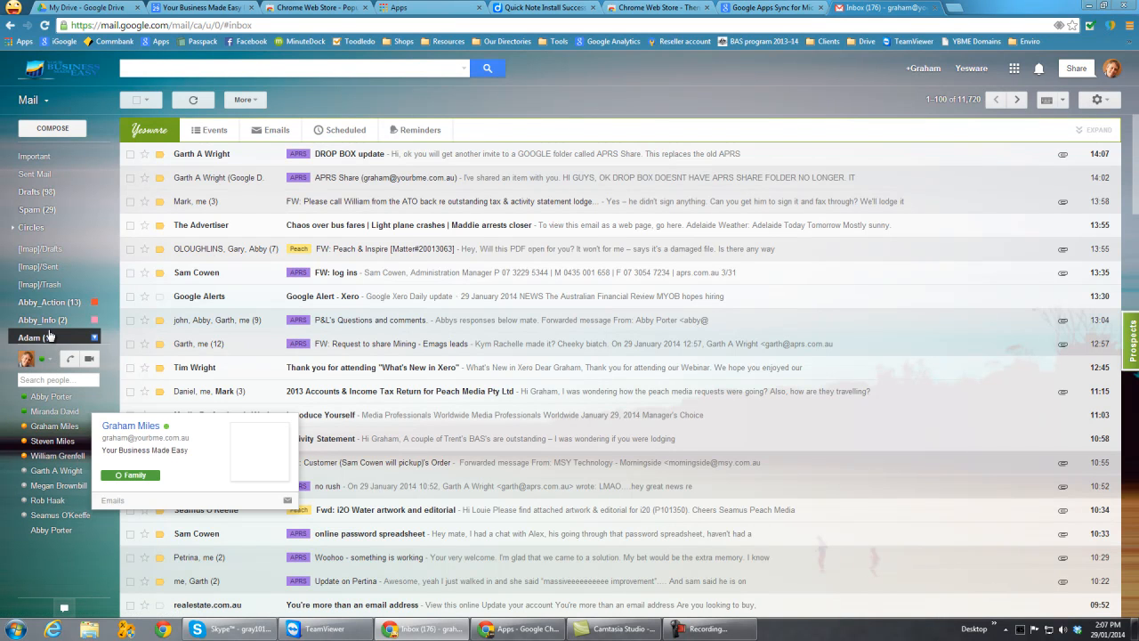
- View the options of the APRS label, including label colour, and close them without changing anything
{"action": "mouse_move", "coordinate": [51, 338]}
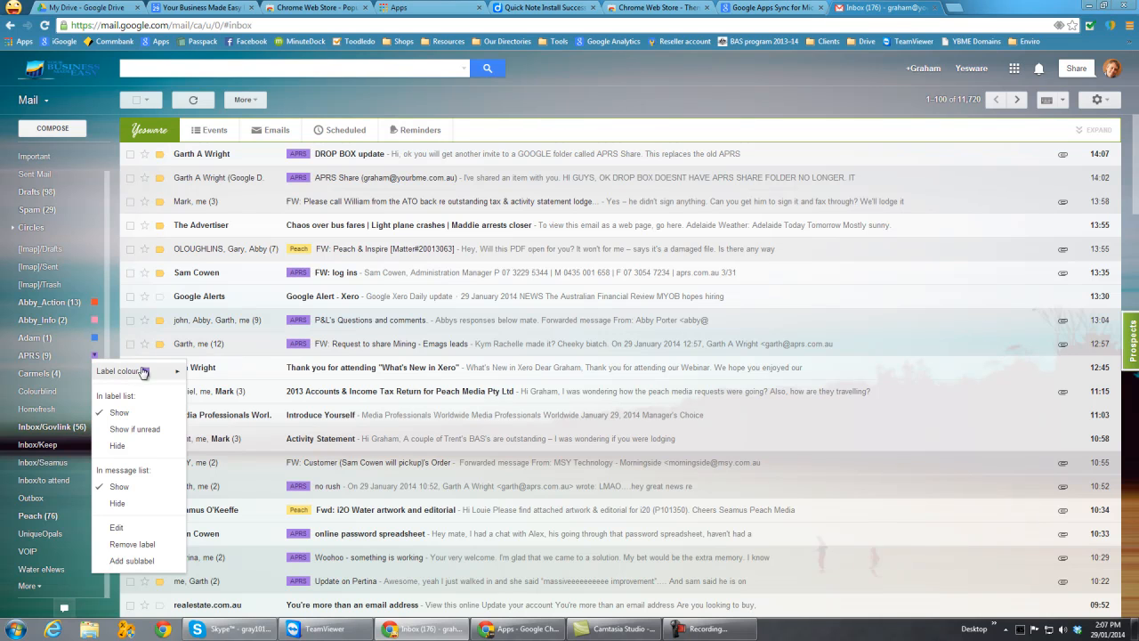
{"action": "mouse_move", "coordinate": [177, 375]}
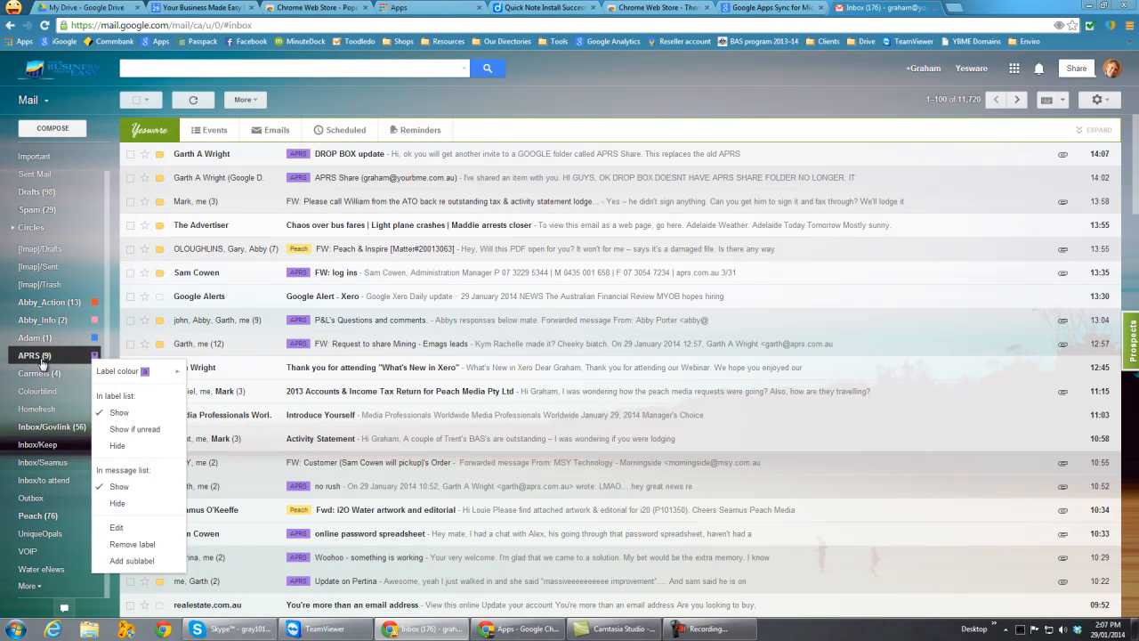
{"action": "left_click", "coordinate": [500, 92]}
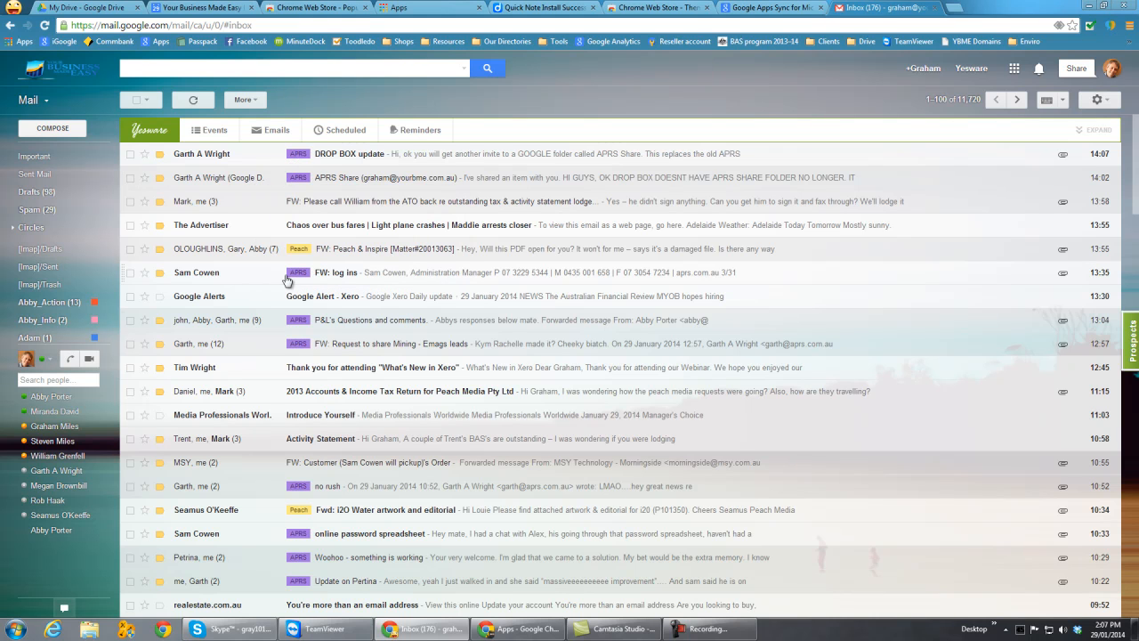
- Examine the coloured labels on the conversations further down the inbox and return to the newest messages
{"action": "scroll", "coordinate": [350, 187], "scroll_direction": "down", "scroll_amount": 15}
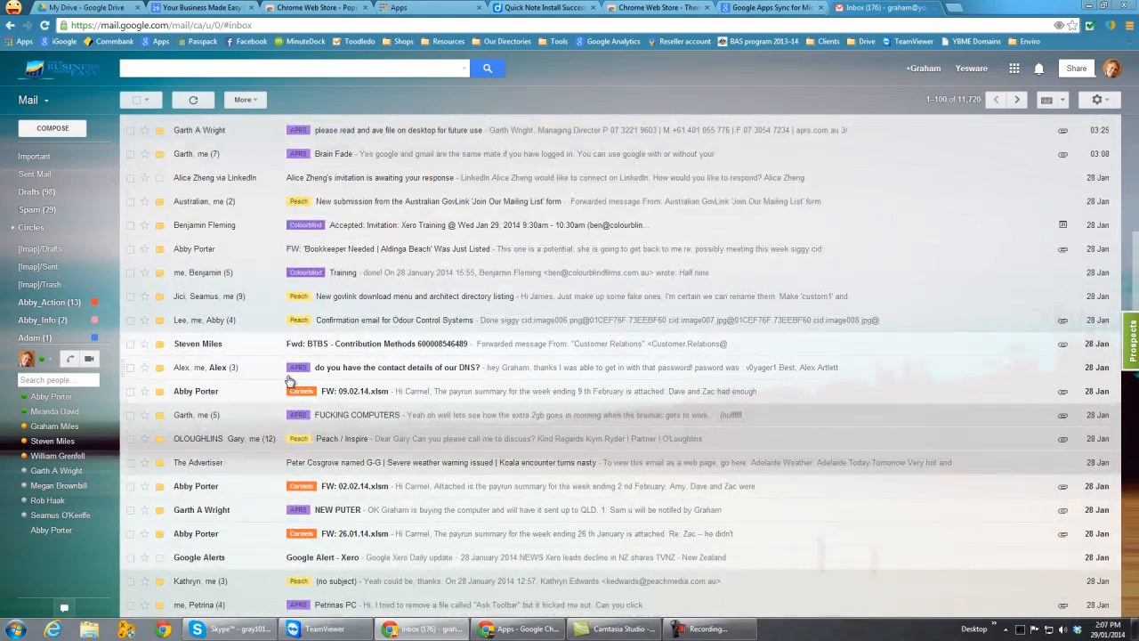
{"action": "scroll", "coordinate": [289, 381], "scroll_direction": "down", "scroll_amount": 15}
{"action": "scroll", "coordinate": [291, 403], "scroll_direction": "up", "scroll_amount": 5}
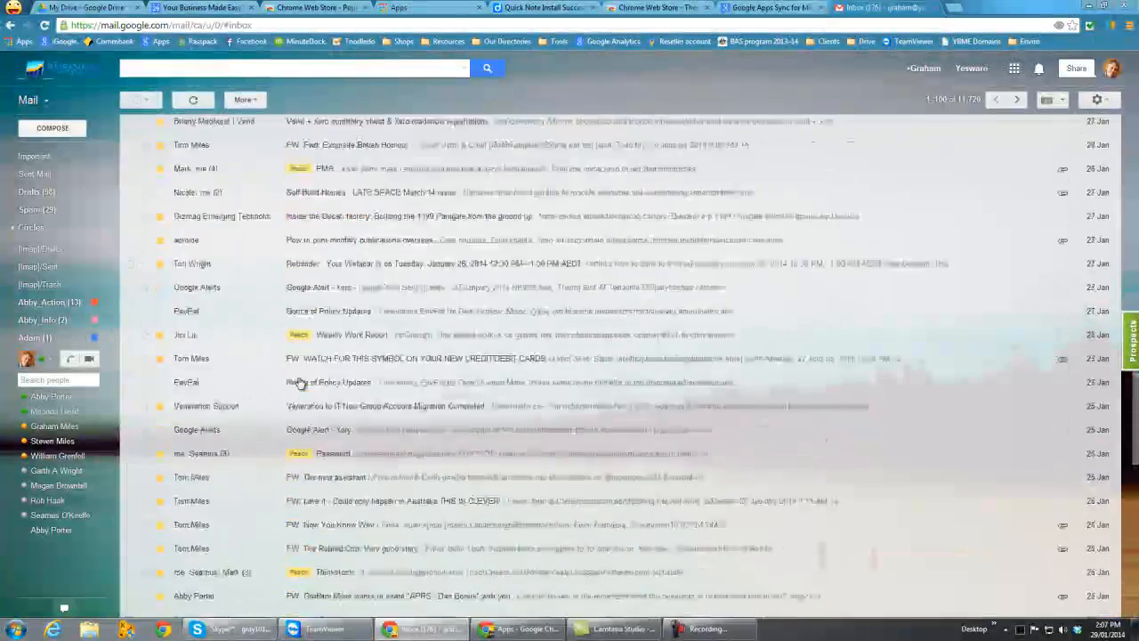
{"action": "scroll", "coordinate": [301, 383], "scroll_direction": "up", "scroll_amount": 20}
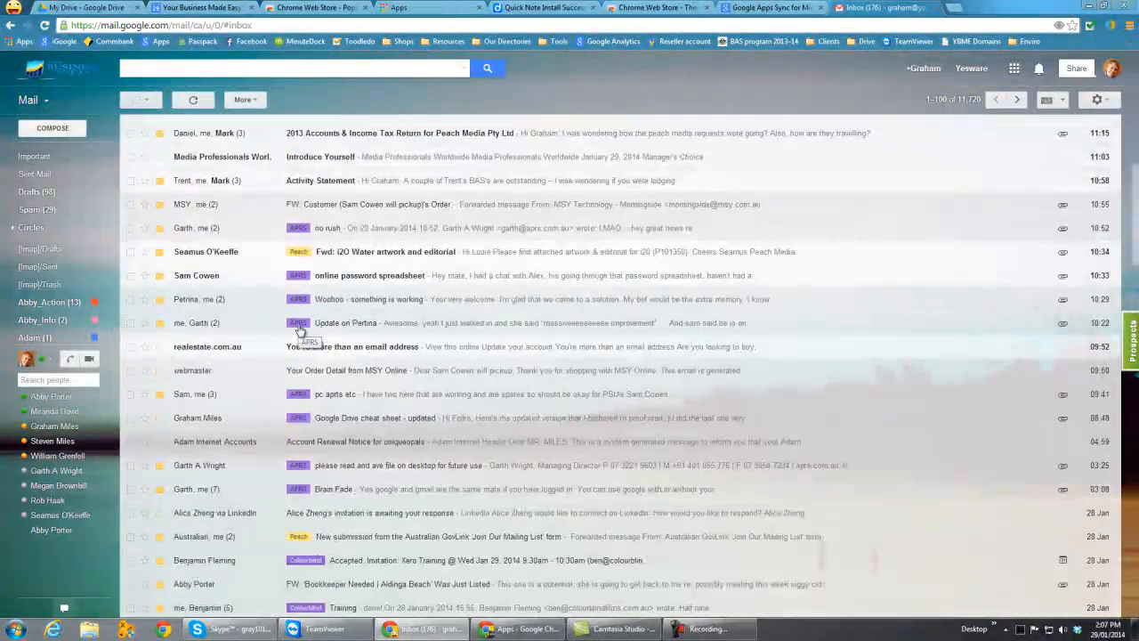
{"action": "scroll", "coordinate": [300, 331], "scroll_direction": "up", "scroll_amount": 5}
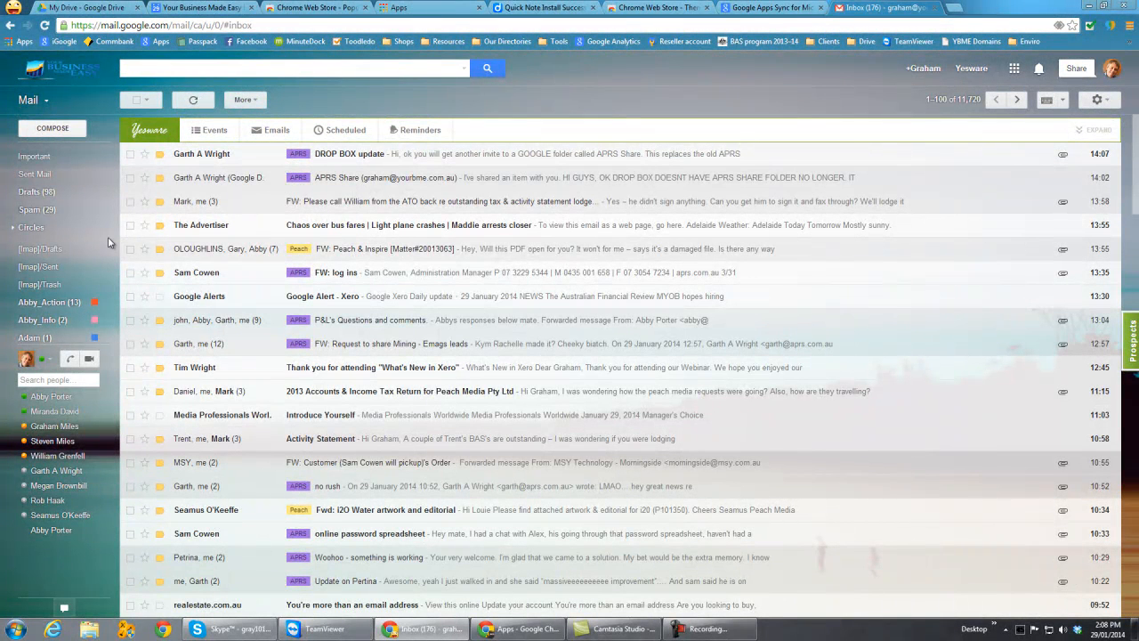
- Open the APRS label from the label list and look through the conversations filed under it
{"action": "mouse_move", "coordinate": [108, 236]}
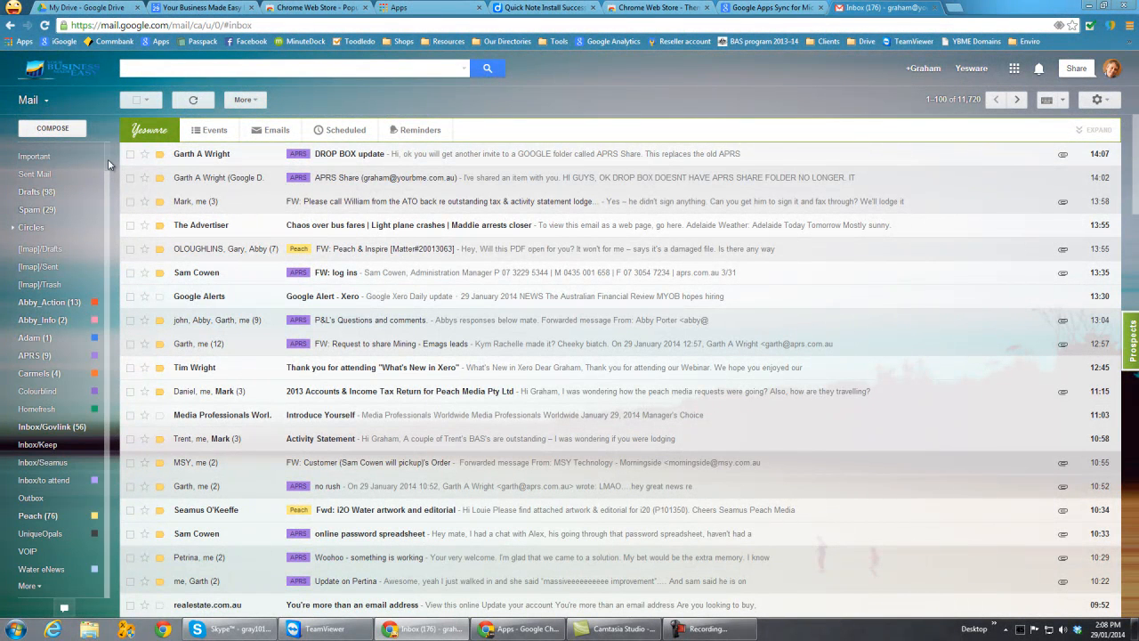
{"action": "mouse_move", "coordinate": [105, 203]}
{"action": "left_click", "coordinate": [35, 357]}
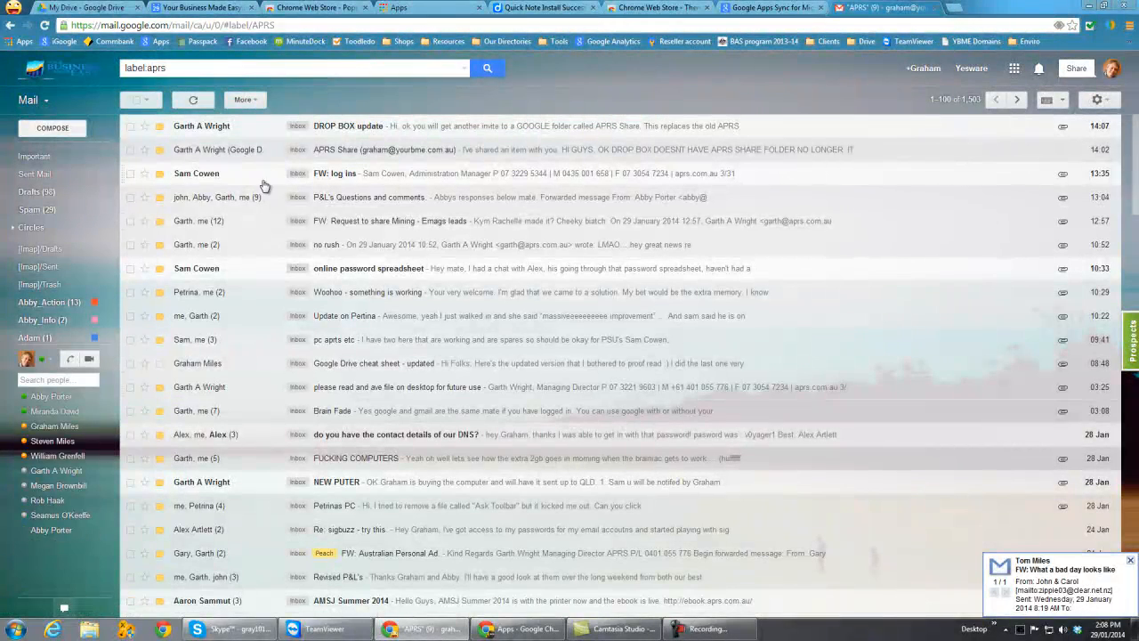
{"action": "scroll", "coordinate": [227, 283], "scroll_direction": "down", "scroll_amount": 3}
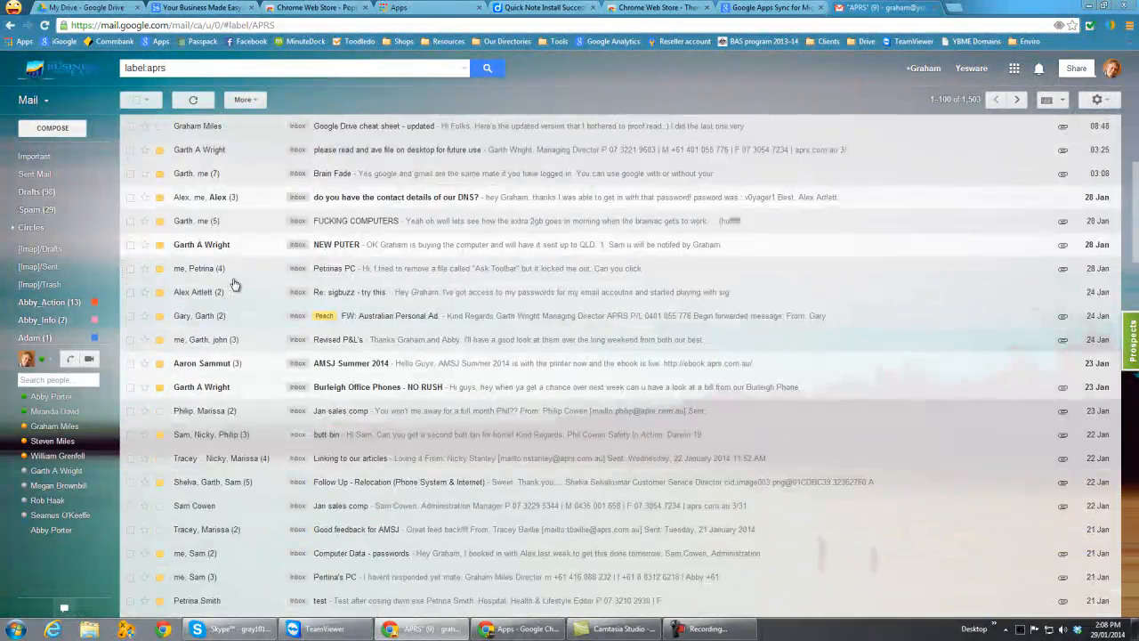
{"action": "scroll", "coordinate": [234, 283], "scroll_direction": "down", "scroll_amount": 10}
{"action": "scroll", "coordinate": [234, 283], "scroll_direction": "down", "scroll_amount": 15}
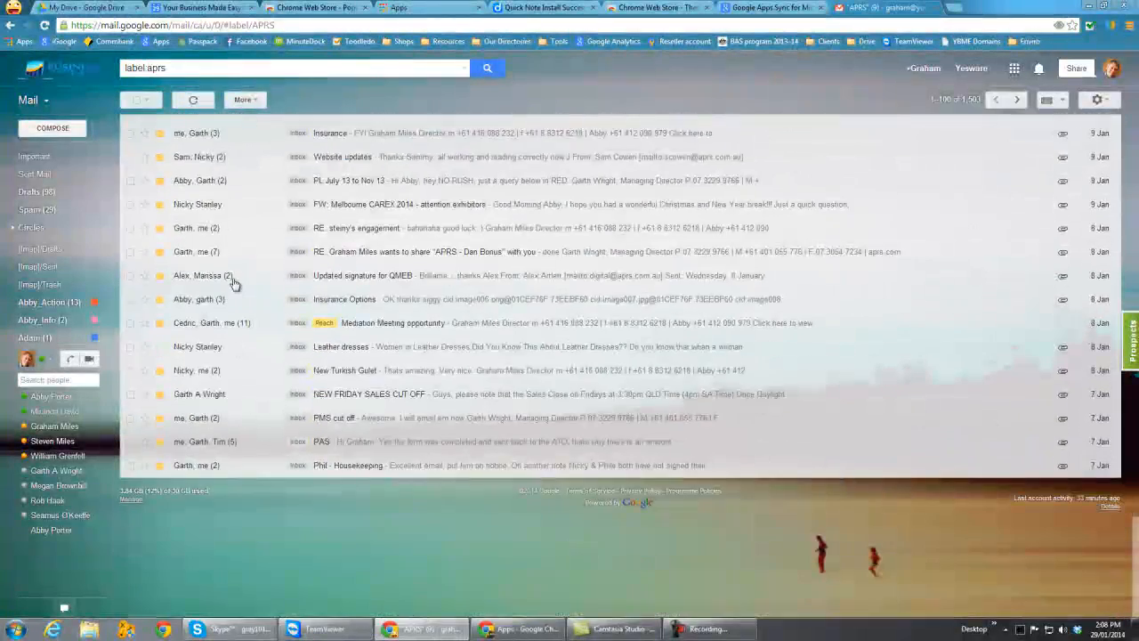
{"action": "scroll", "coordinate": [234, 283], "scroll_direction": "up", "scroll_amount": 20}
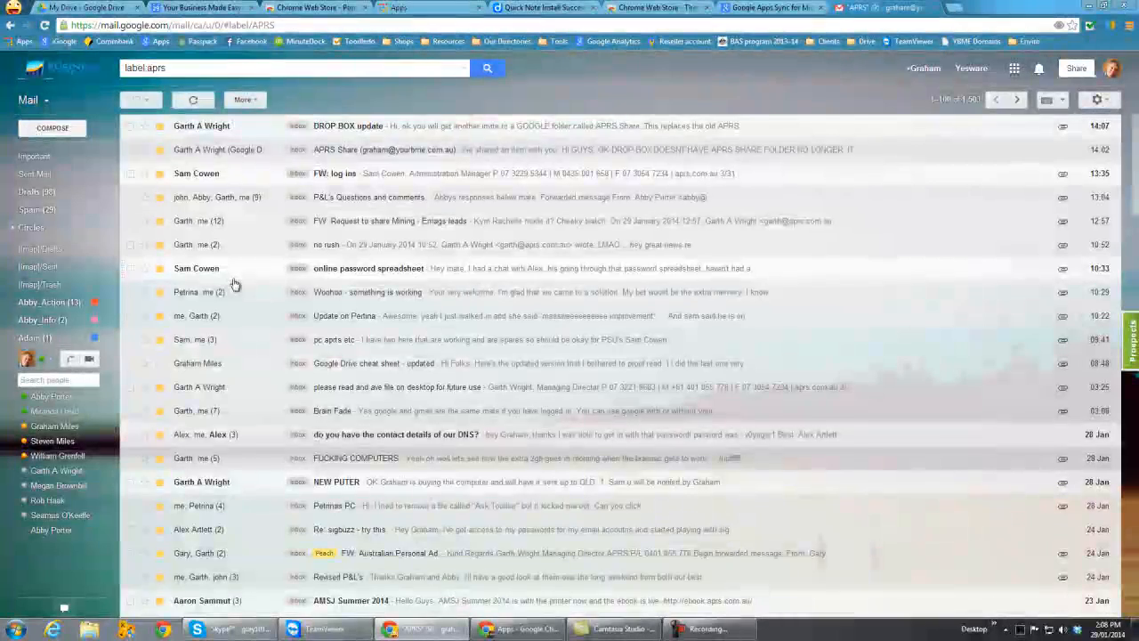
{"action": "scroll", "coordinate": [234, 283], "scroll_direction": "down", "scroll_amount": 5}
{"action": "mouse_move", "coordinate": [27, 160]}
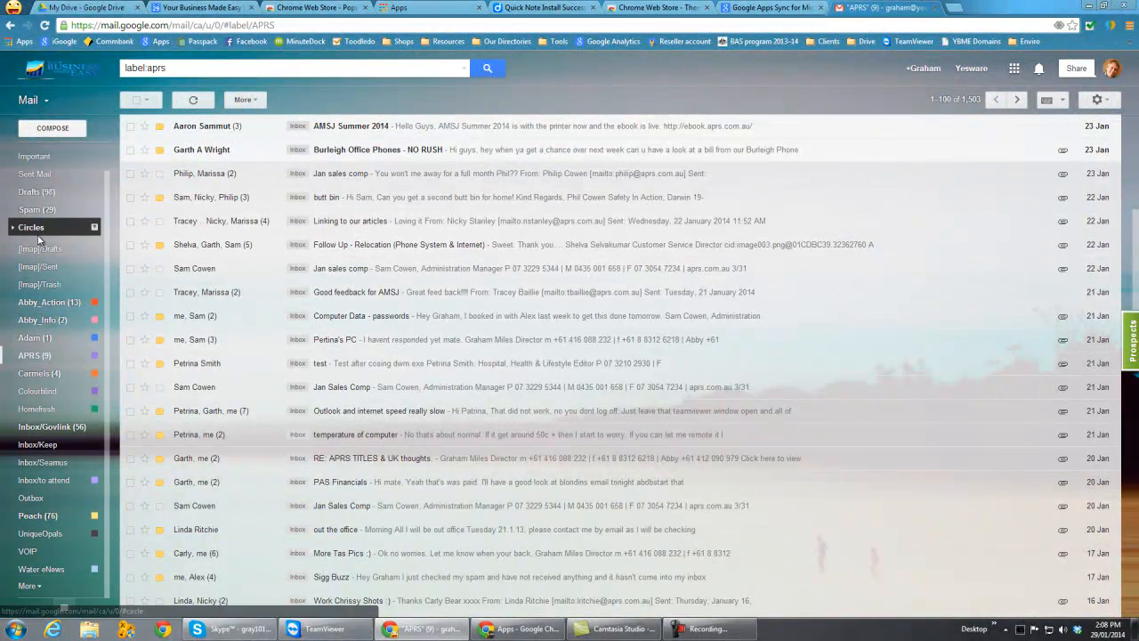
- Return to the inbox and open The Advertiser's "Chaos over bus fares" email
{"action": "left_click_drag", "start_coordinate": [107, 205], "coordinate": [107, 161]}
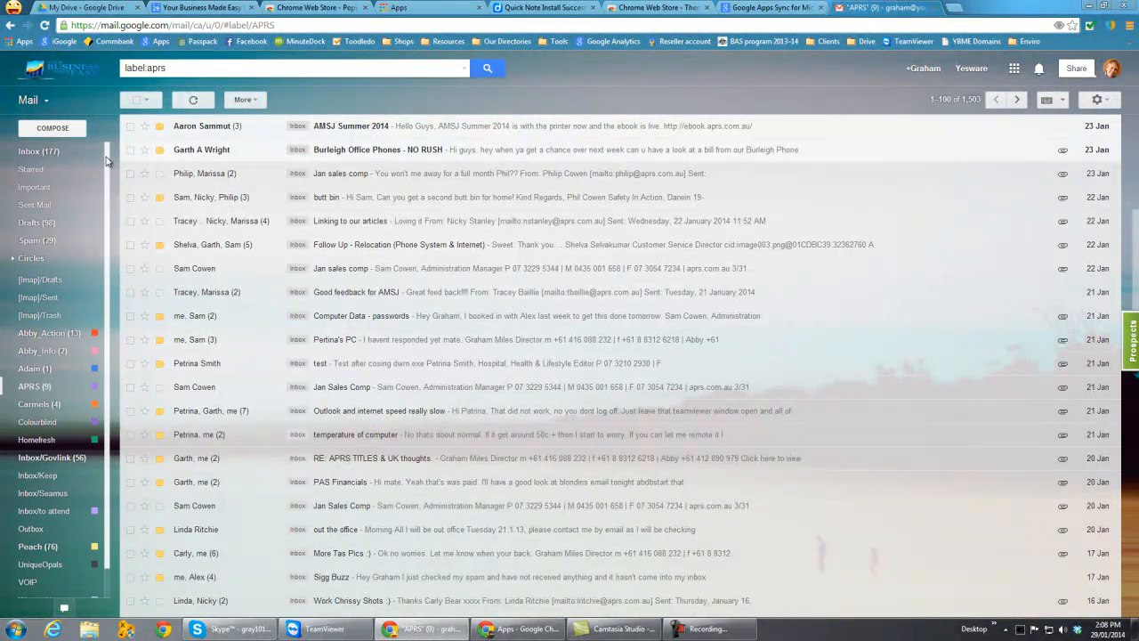
{"action": "left_click", "coordinate": [36, 151]}
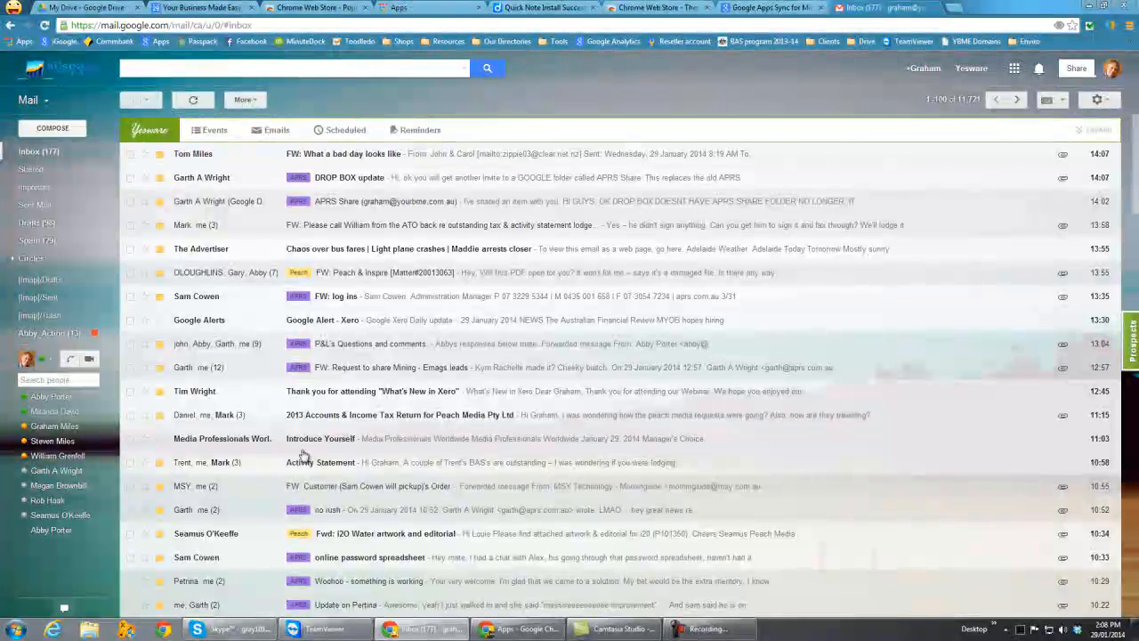
{"action": "mouse_move", "coordinate": [40, 315]}
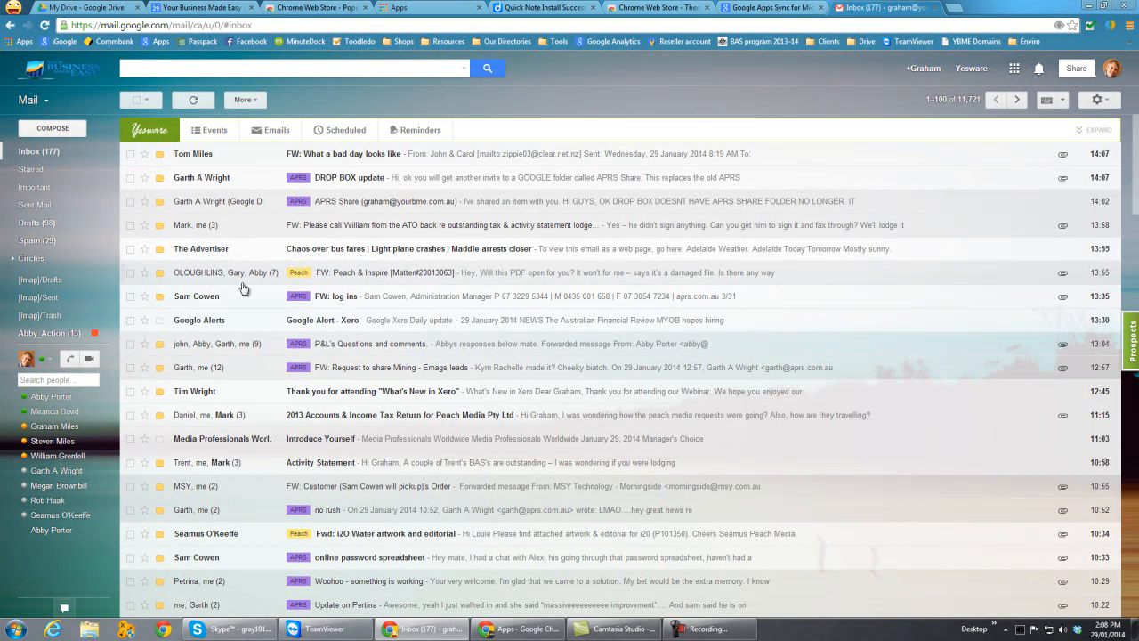
{"action": "left_click", "coordinate": [214, 252]}
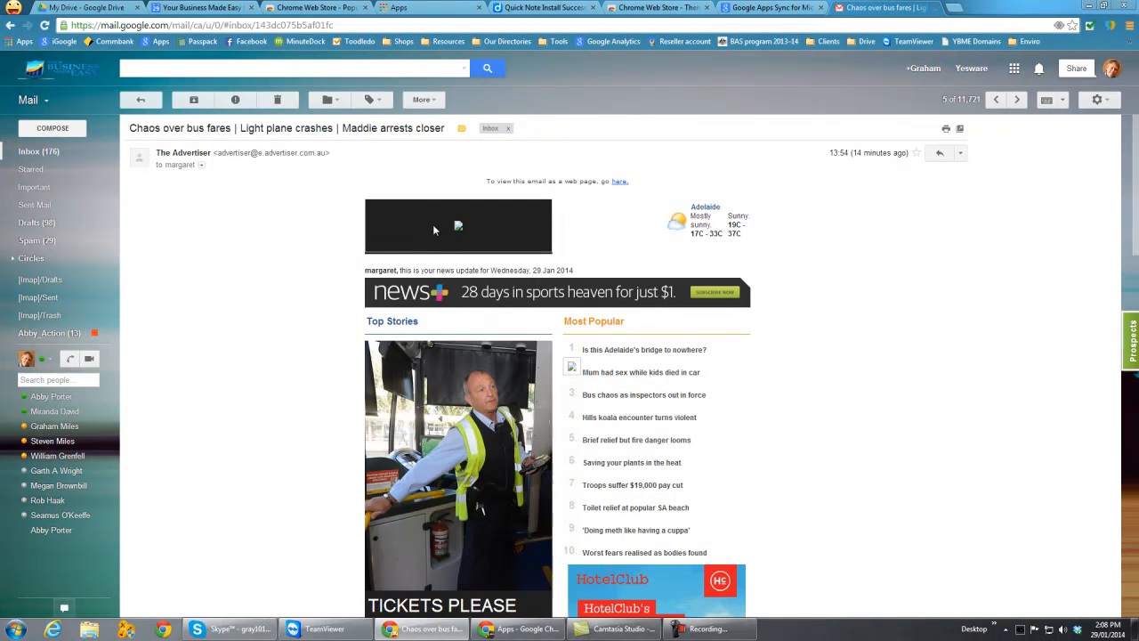
- Apply the labels APRS, Colourblind, Inbox/Govlink and Inbox/to attend to the open email
{"action": "left_click", "coordinate": [378, 102]}
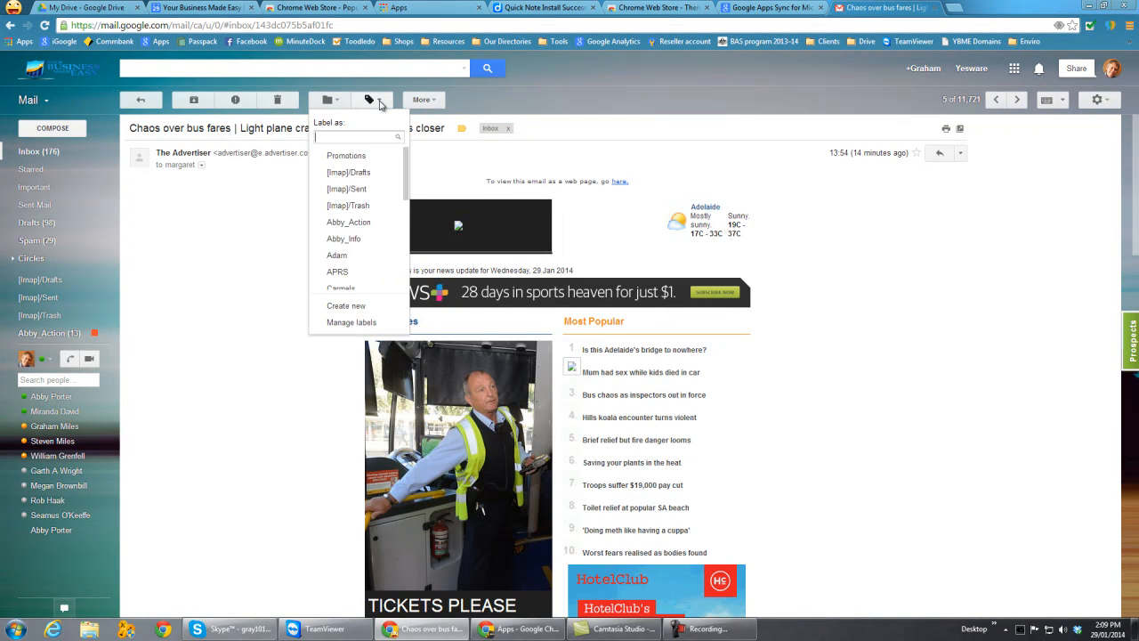
{"action": "scroll", "coordinate": [408, 163], "scroll_direction": "down", "scroll_amount": 2}
{"action": "left_click", "coordinate": [318, 219]}
{"action": "left_click", "coordinate": [317, 170]}
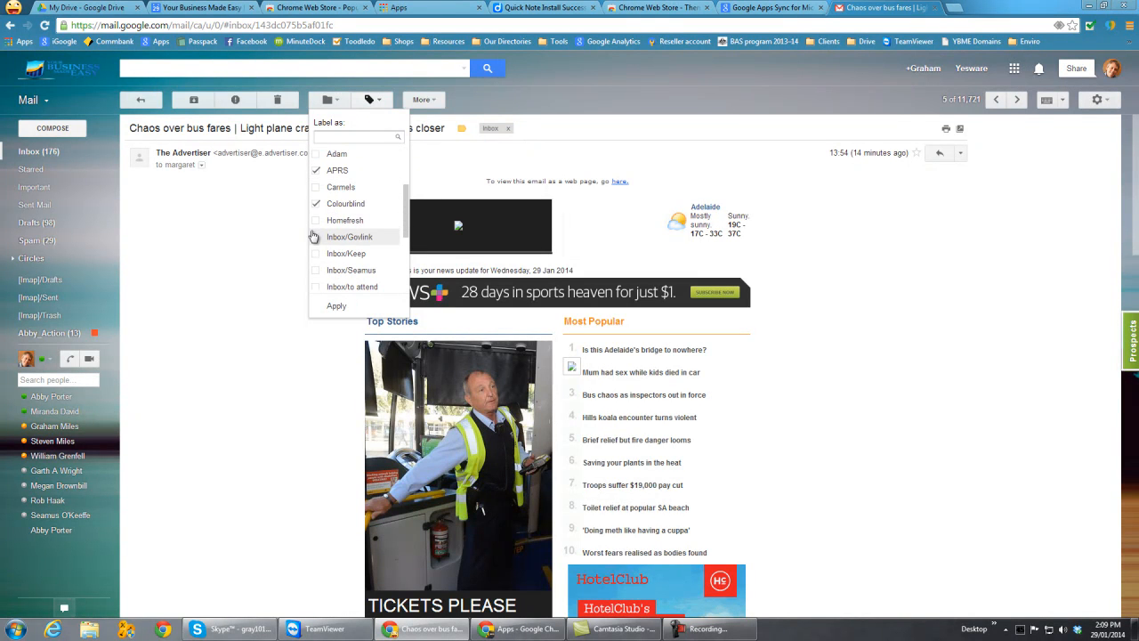
{"action": "mouse_move", "coordinate": [313, 238]}
{"action": "left_mouse_down"}
{"action": "mouse_move", "coordinate": [315, 252]}
{"action": "mouse_move", "coordinate": [319, 240]}
{"action": "left_mouse_up"}
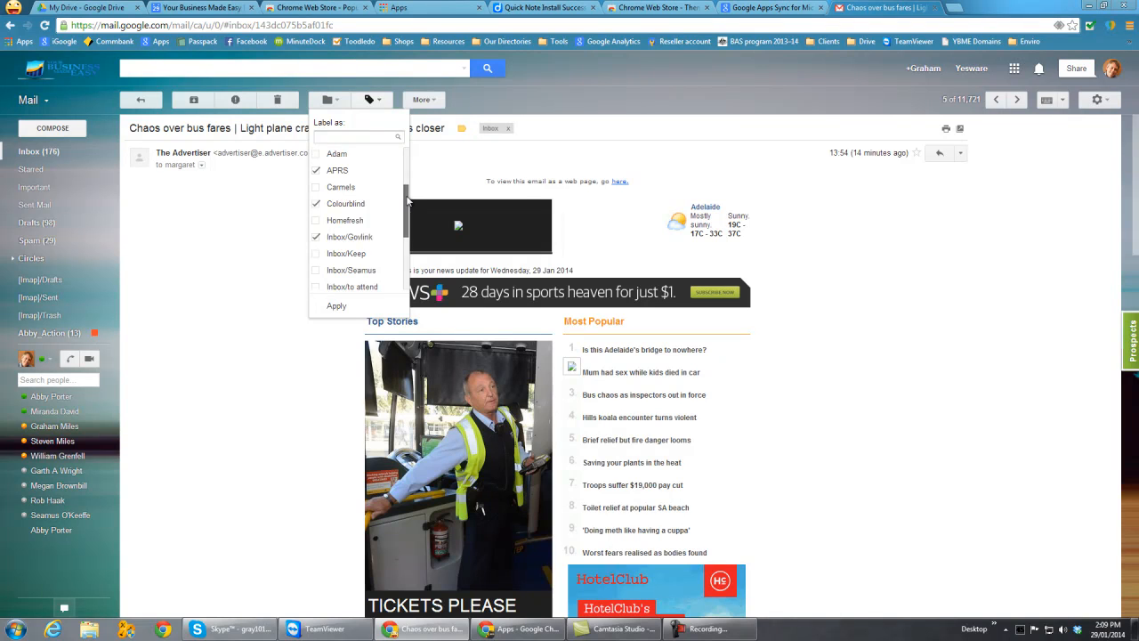
{"action": "left_click_drag", "start_coordinate": [408, 201], "coordinate": [407, 202]}
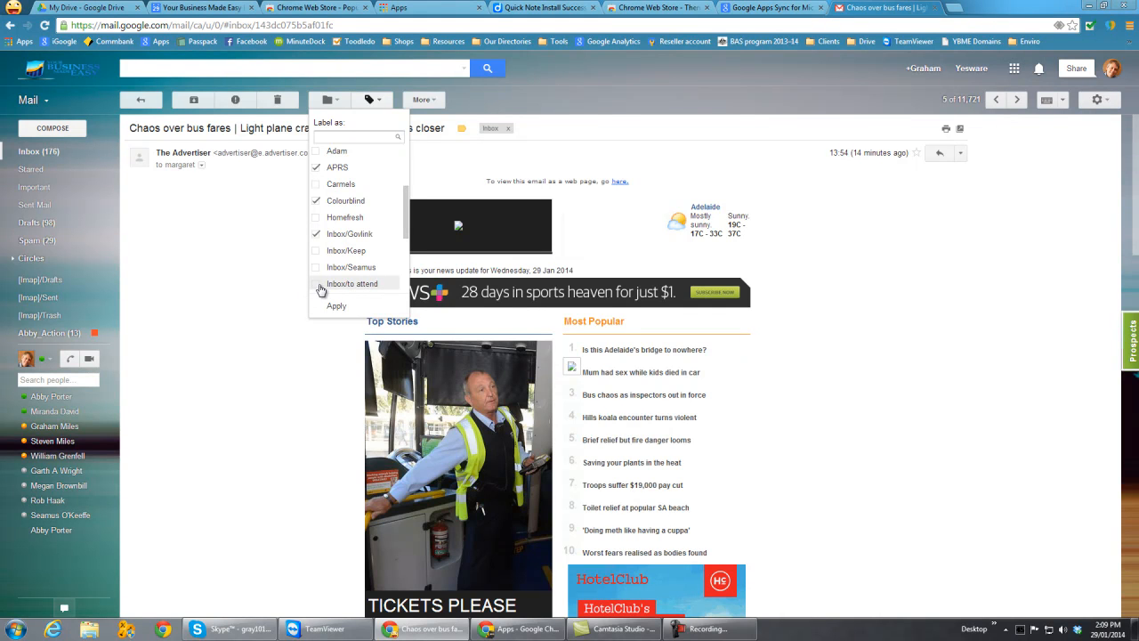
{"action": "left_click", "coordinate": [335, 306]}
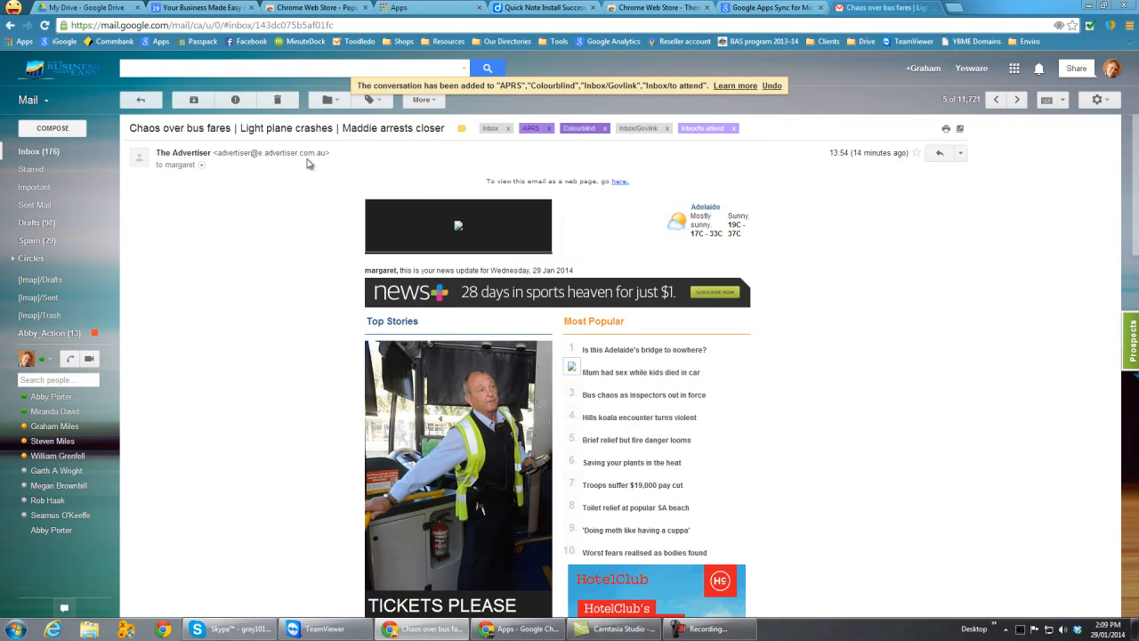
- Go back to the inbox, then open the APRS label and check its newest conversations for the labelled Advertiser email
{"action": "left_click", "coordinate": [140, 100]}
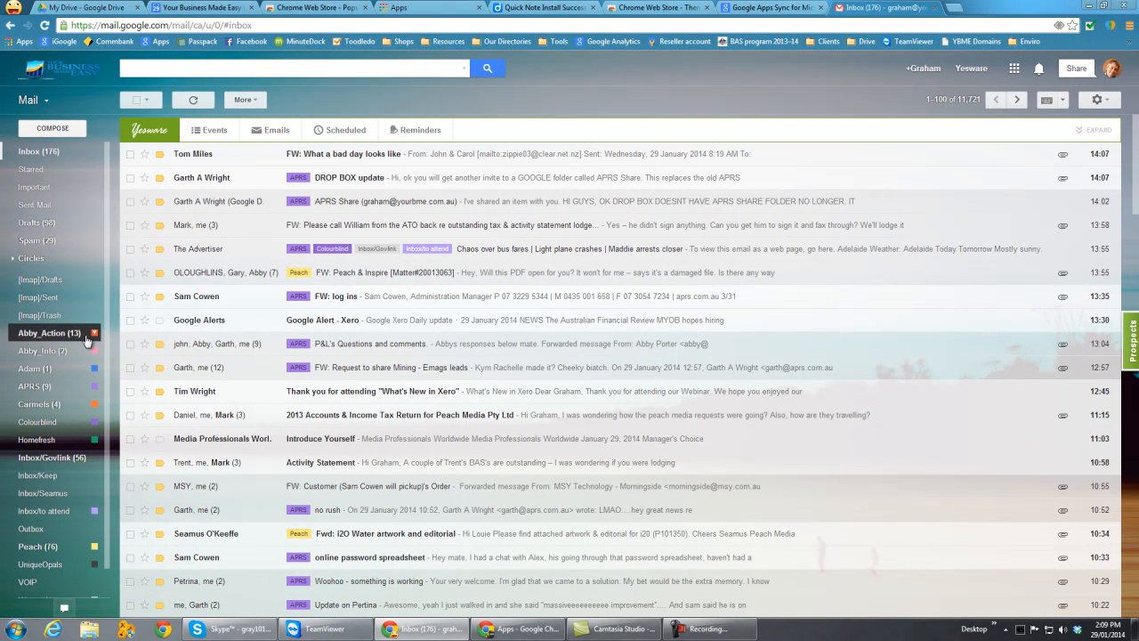
{"action": "mouse_move", "coordinate": [52, 338]}
{"action": "left_click", "coordinate": [37, 389]}
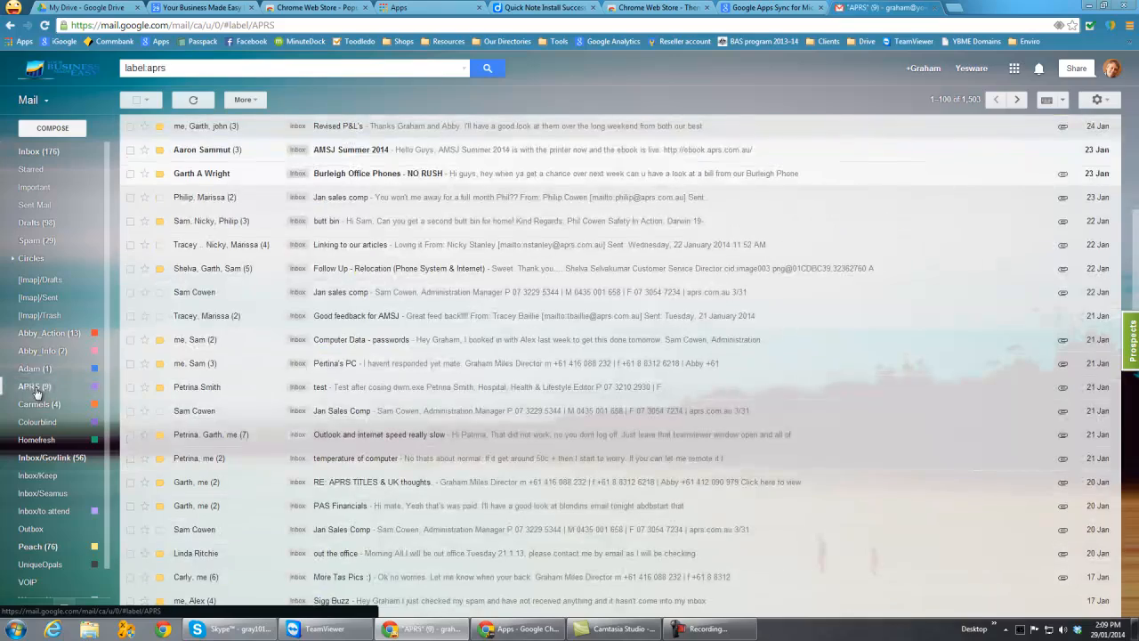
{"action": "scroll", "coordinate": [259, 312], "scroll_direction": "up", "scroll_amount": 5}
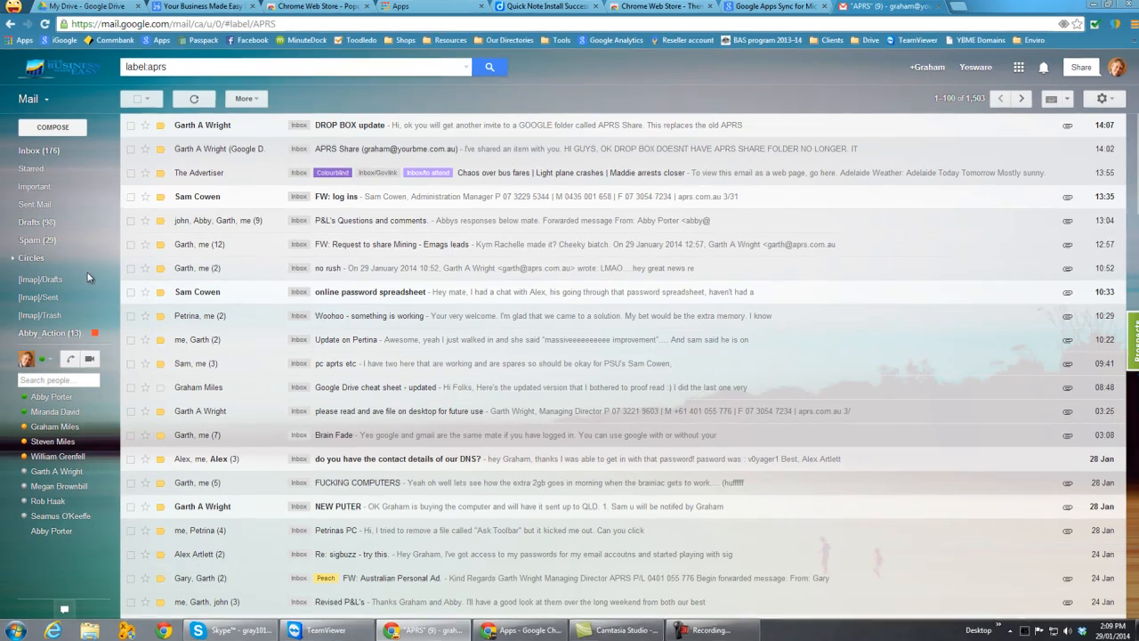
{"action": "mouse_move", "coordinate": [41, 288]}
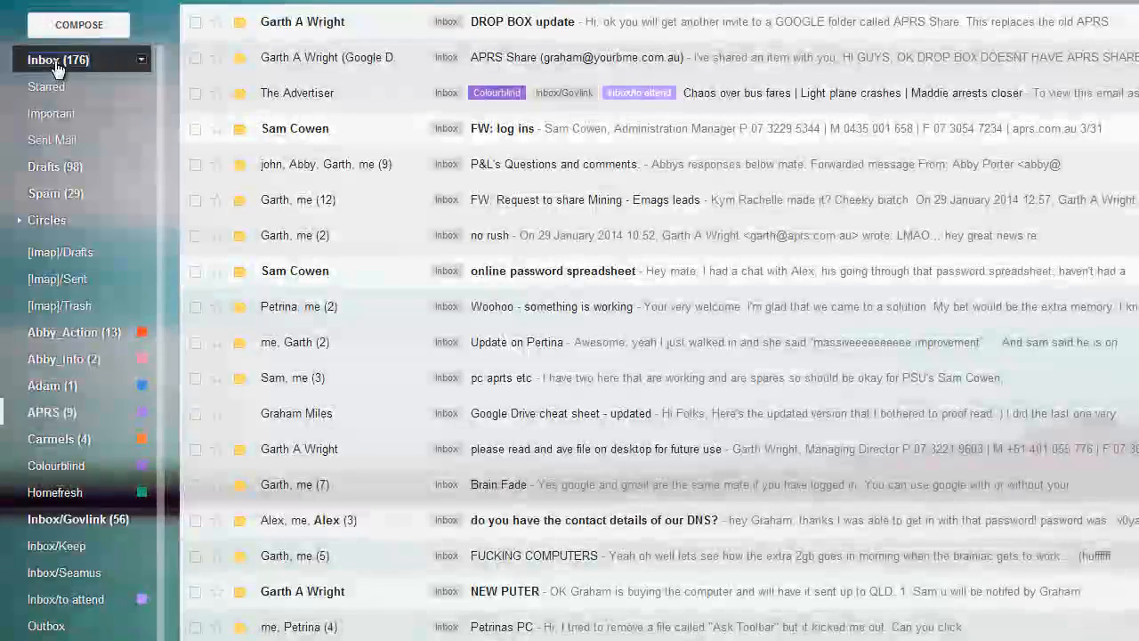
- From the inbox, search the mail for "label:peach label:unread"
{"action": "left_click", "coordinate": [55, 60]}
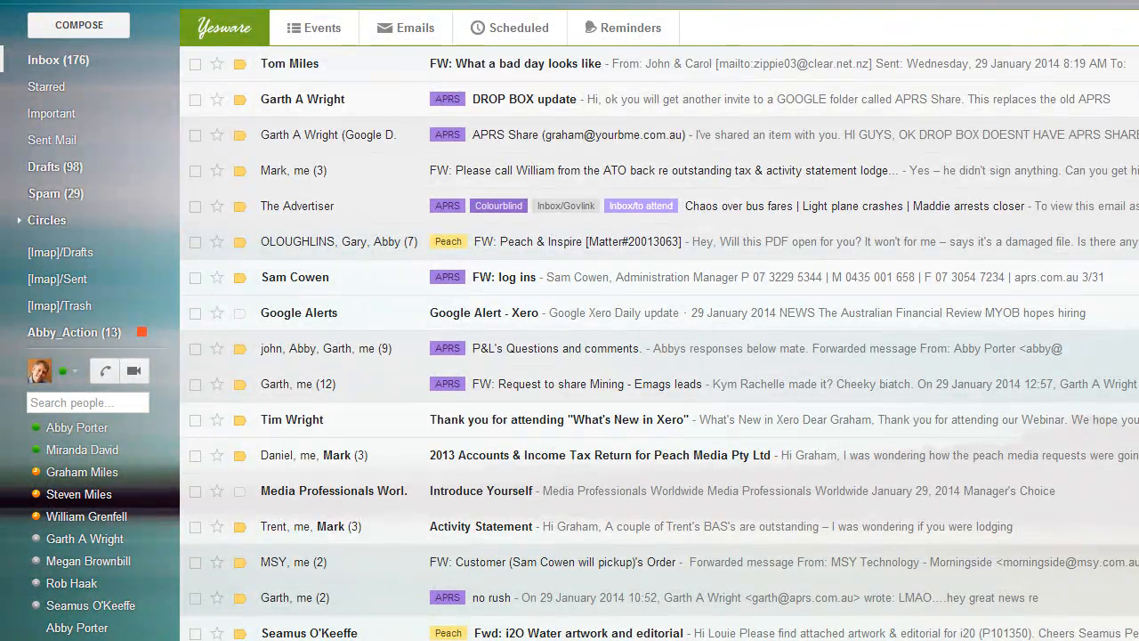
{"action": "type", "text": "label"}
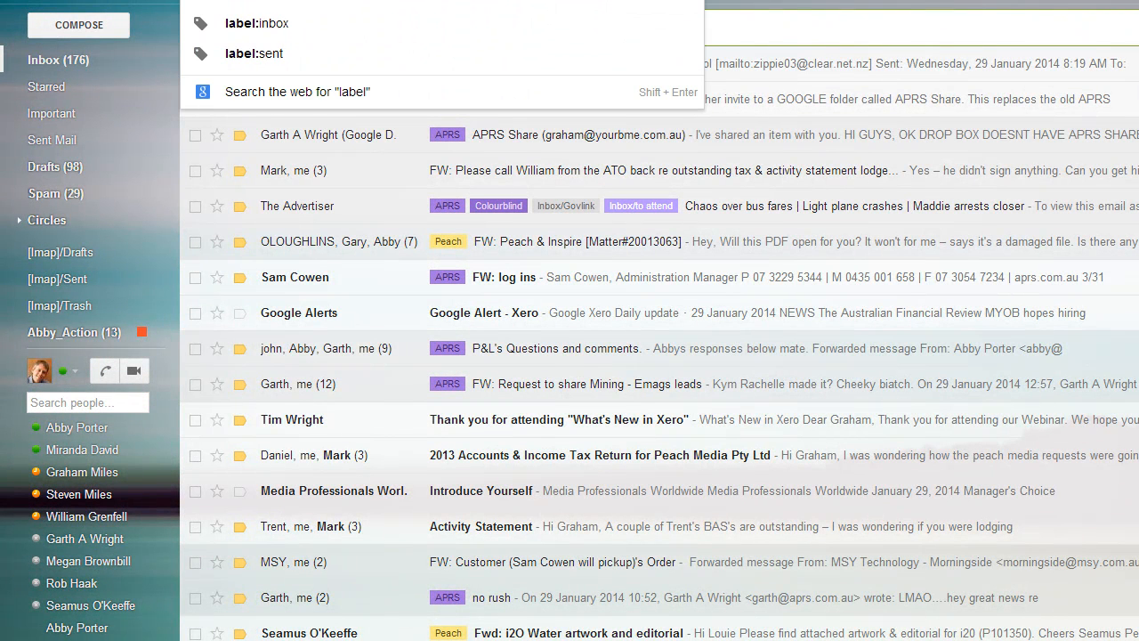
{"action": "type", "text": ":"}
{"action": "key", "text": "Escape"}
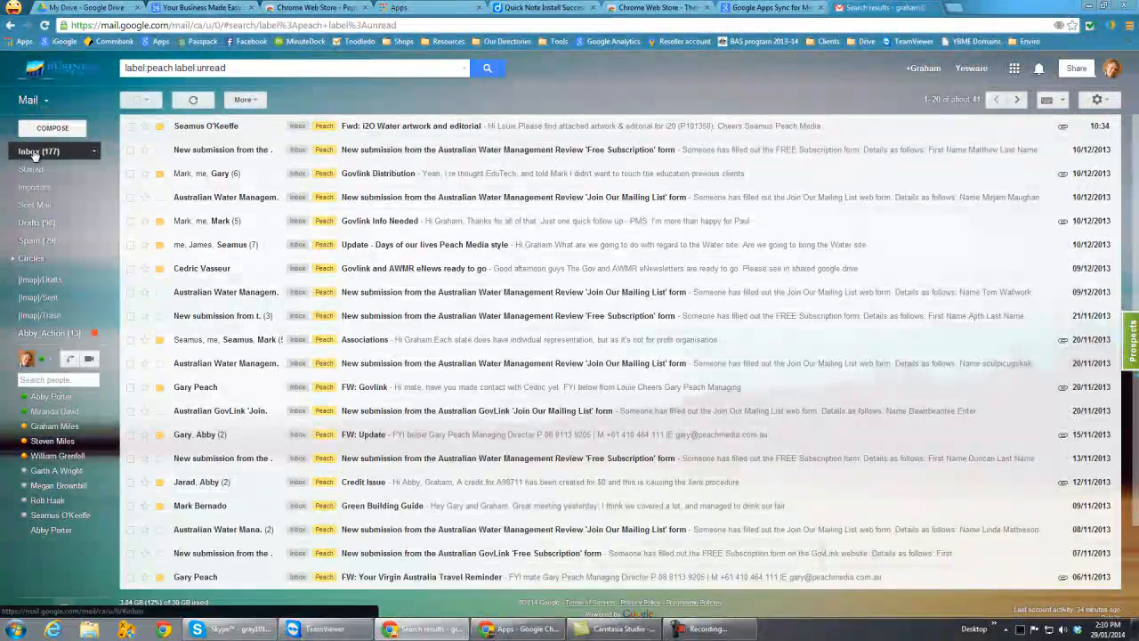
{"action": "left_click", "coordinate": [40, 152]}
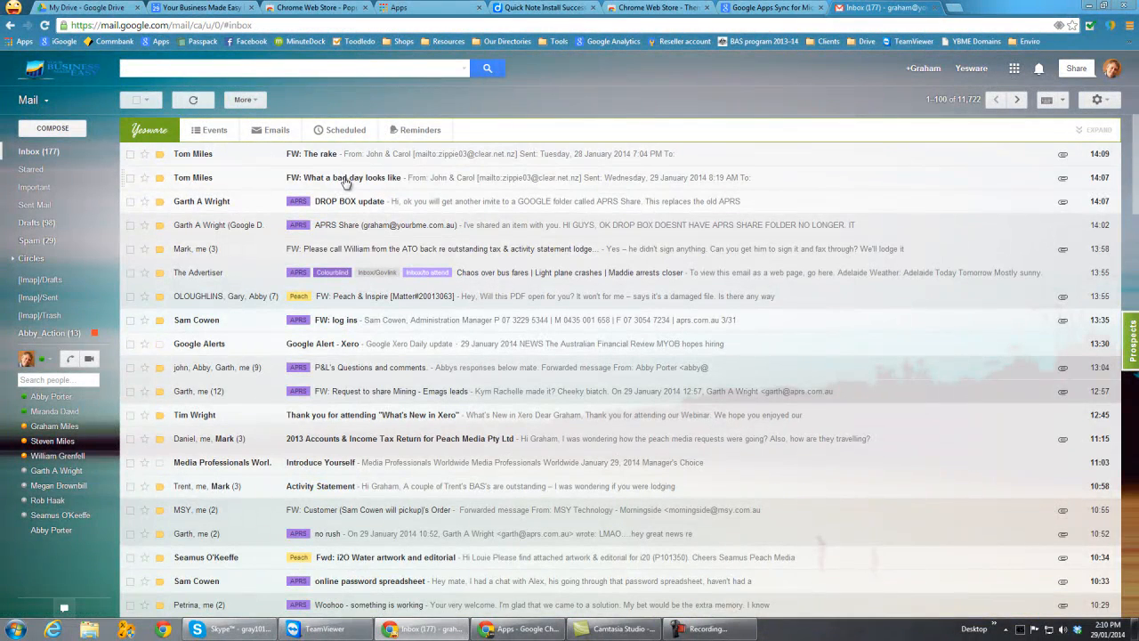
{"action": "left_click", "coordinate": [203, 276]}
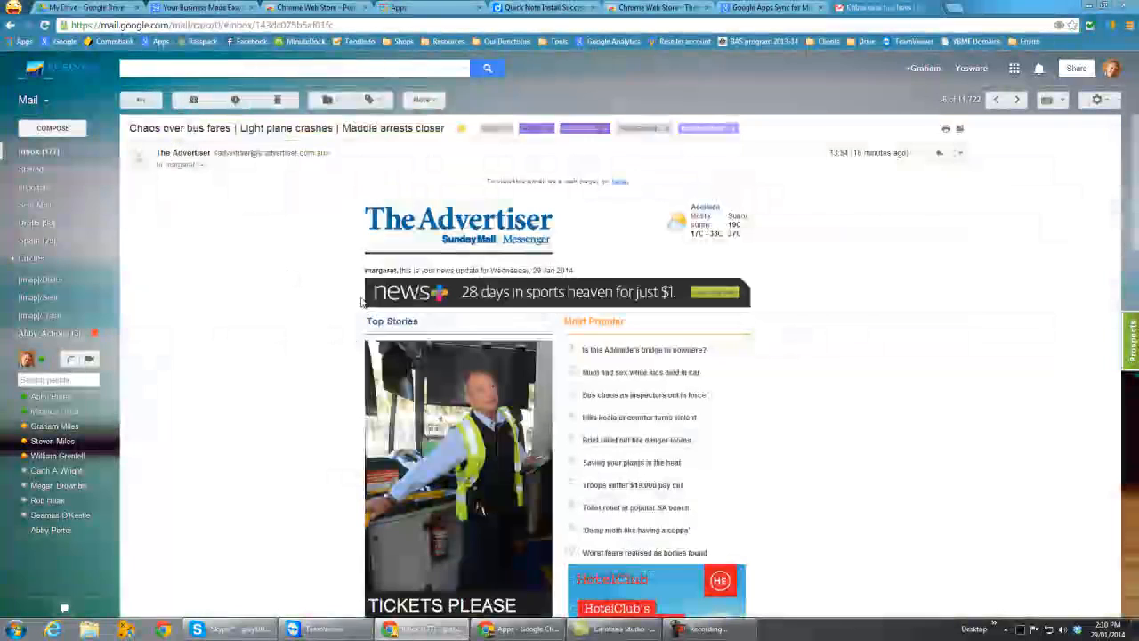
{"action": "left_click", "coordinate": [385, 103]}
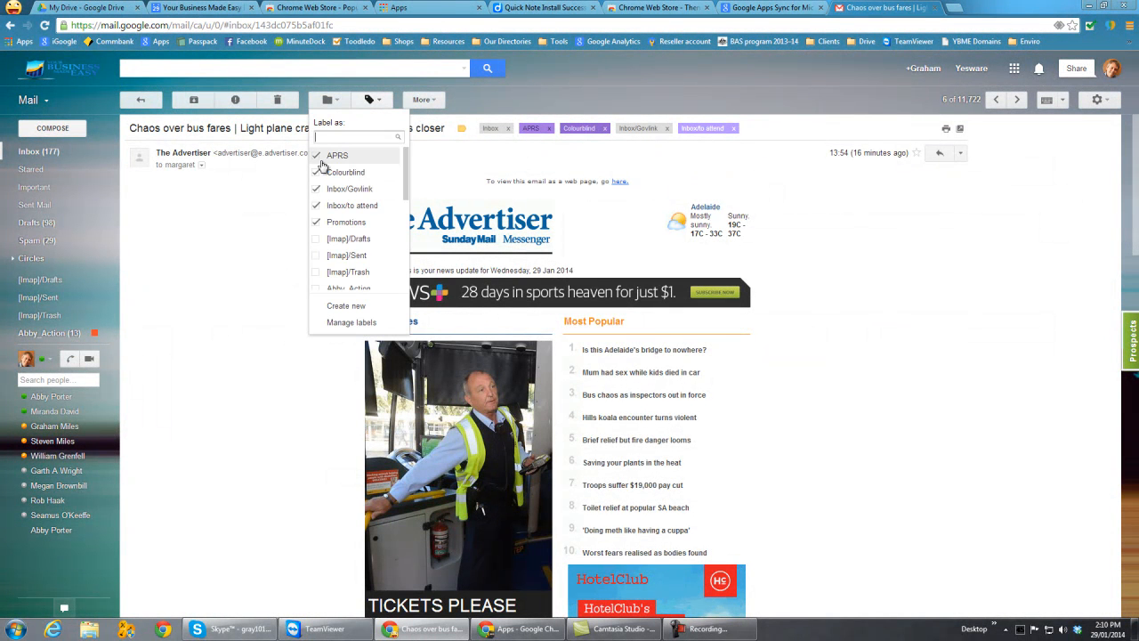
{"action": "left_click", "coordinate": [318, 157]}
{"action": "left_click", "coordinate": [317, 172]}
{"action": "left_click", "coordinate": [317, 189]}
{"action": "left_click", "coordinate": [317, 204]}
{"action": "left_click_drag", "start_coordinate": [408, 178], "coordinate": [405, 267]}
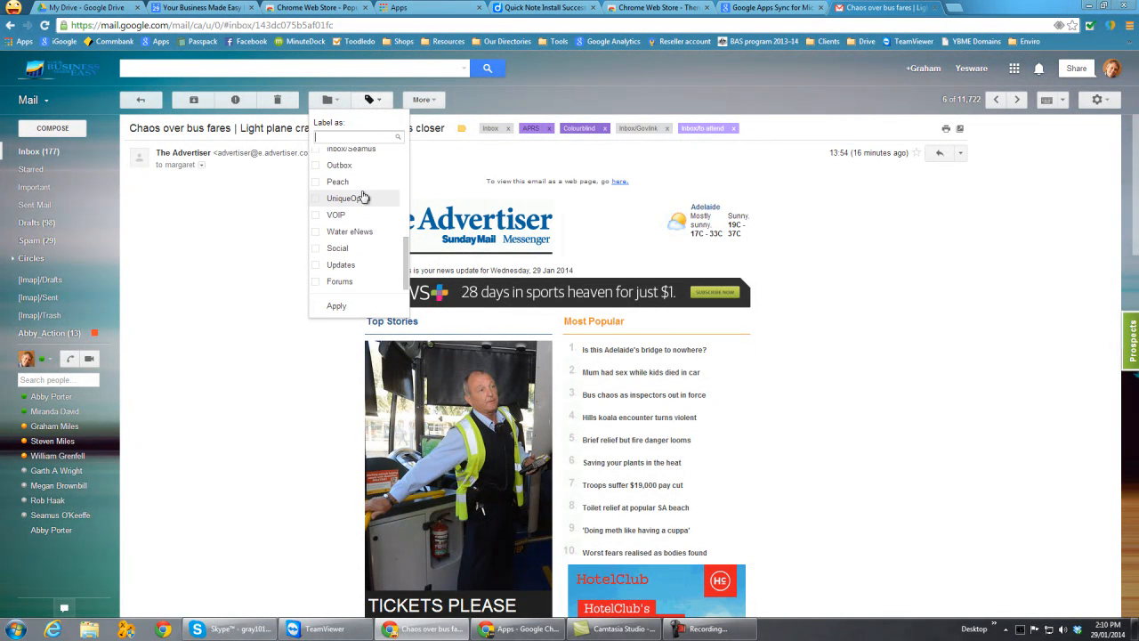
{"action": "left_click", "coordinate": [334, 308]}
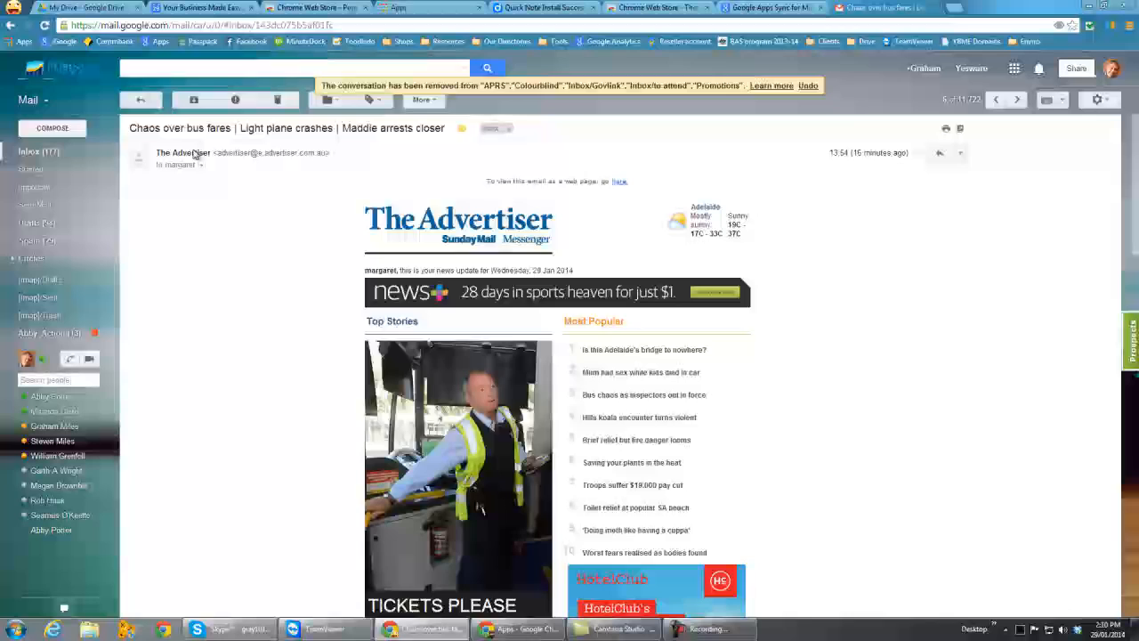
{"action": "left_click", "coordinate": [141, 100]}
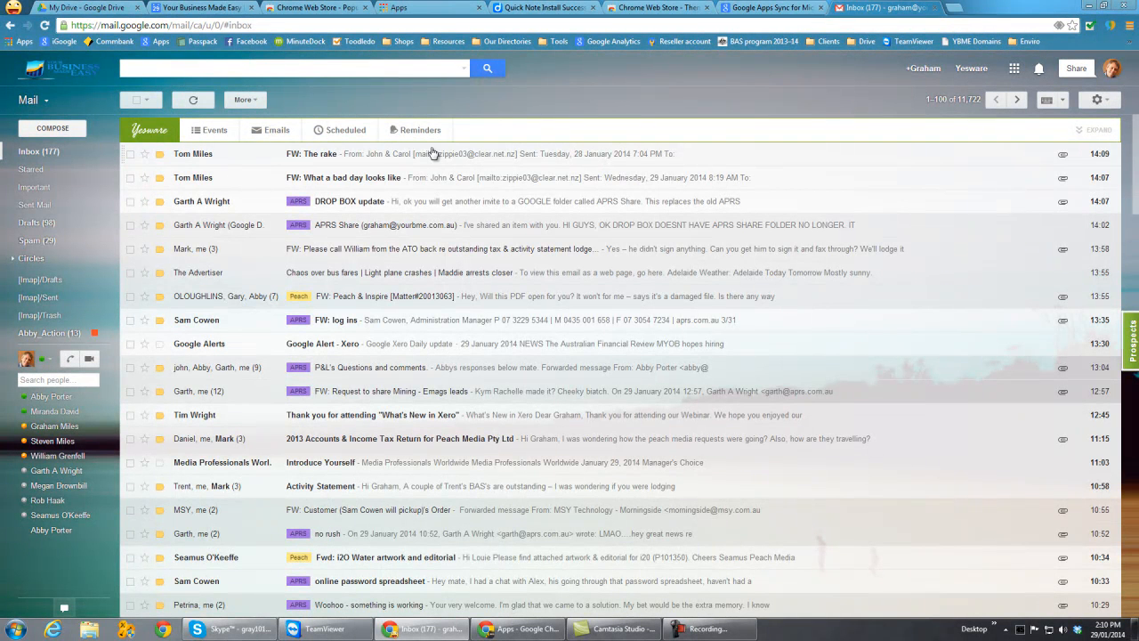
- Open the filters in the mail settings and look through the rules applied to incoming mail
{"action": "left_click", "coordinate": [1103, 100]}
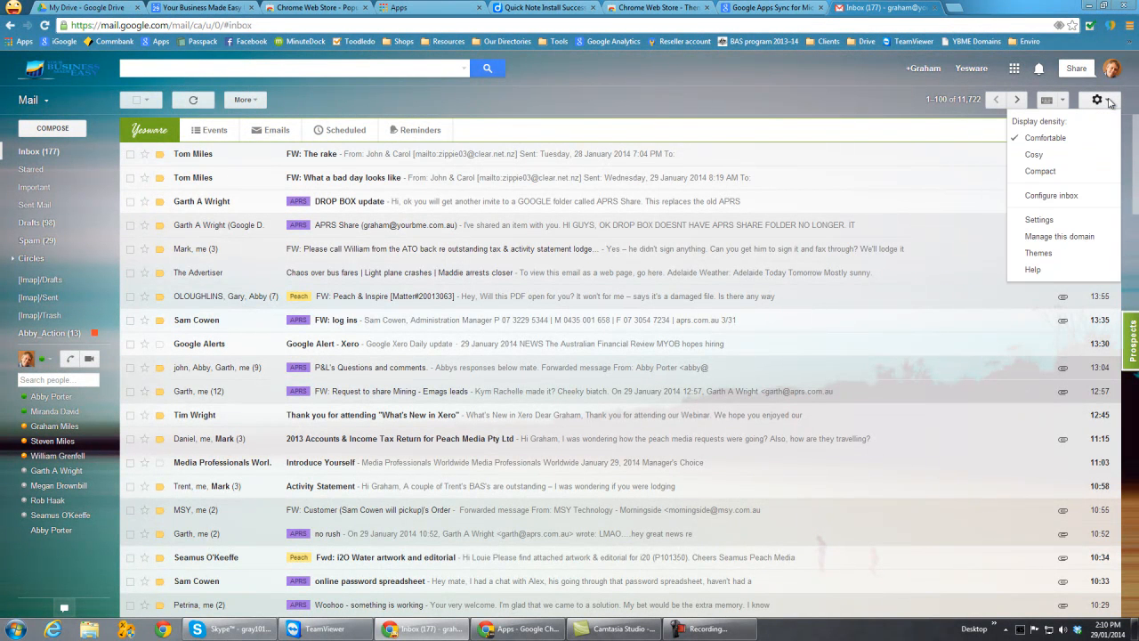
{"action": "left_click", "coordinate": [1039, 221]}
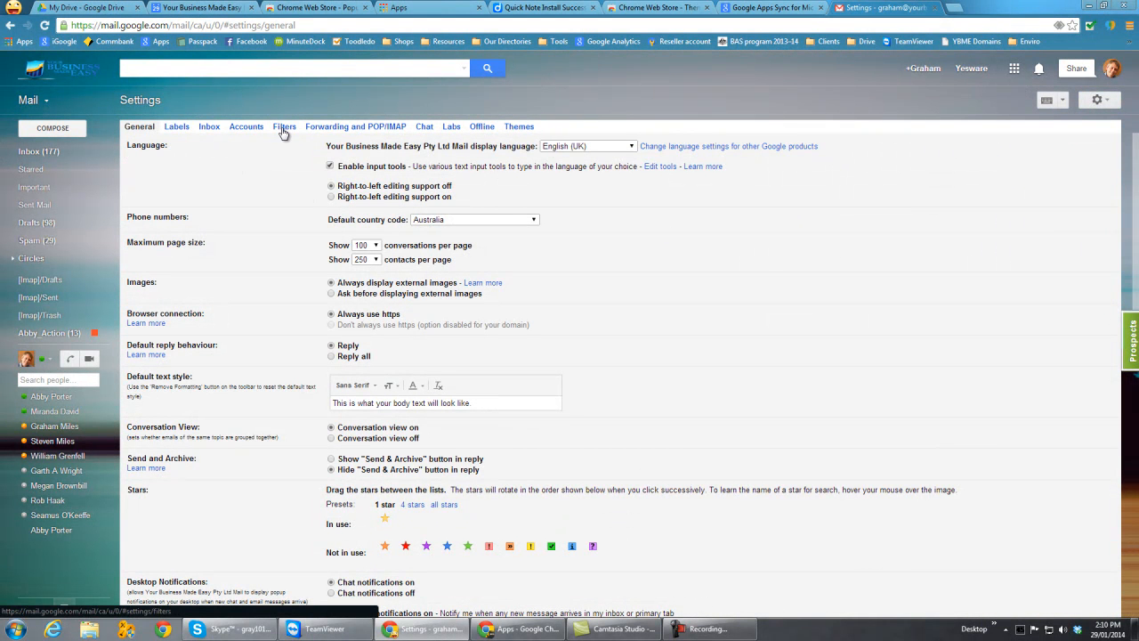
{"action": "left_click", "coordinate": [1102, 101]}
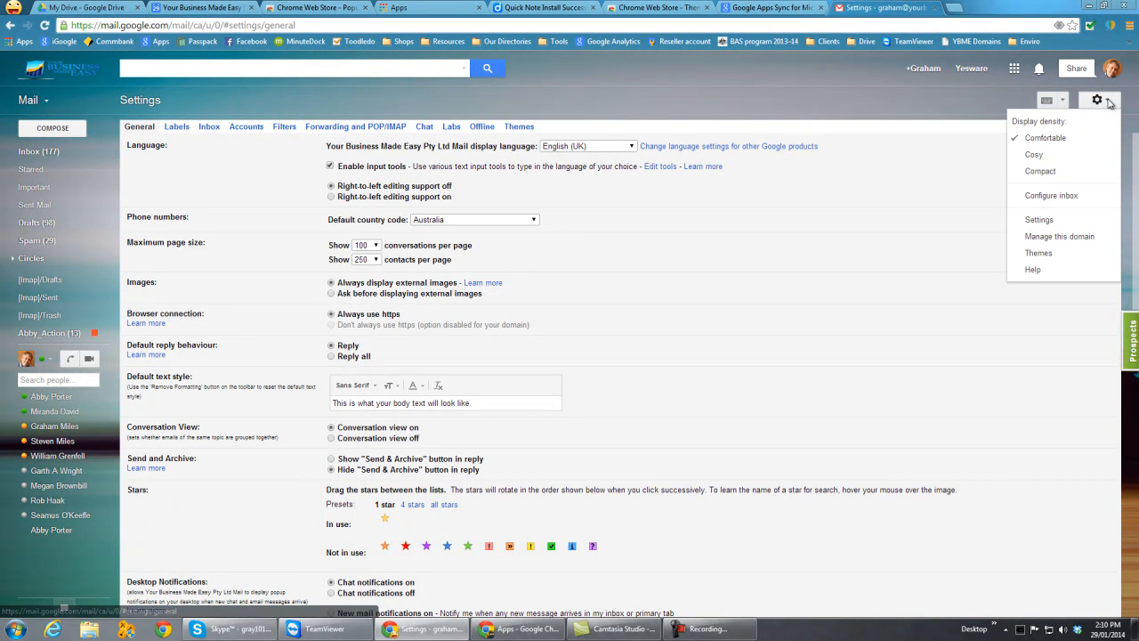
{"action": "left_click", "coordinate": [1038, 220]}
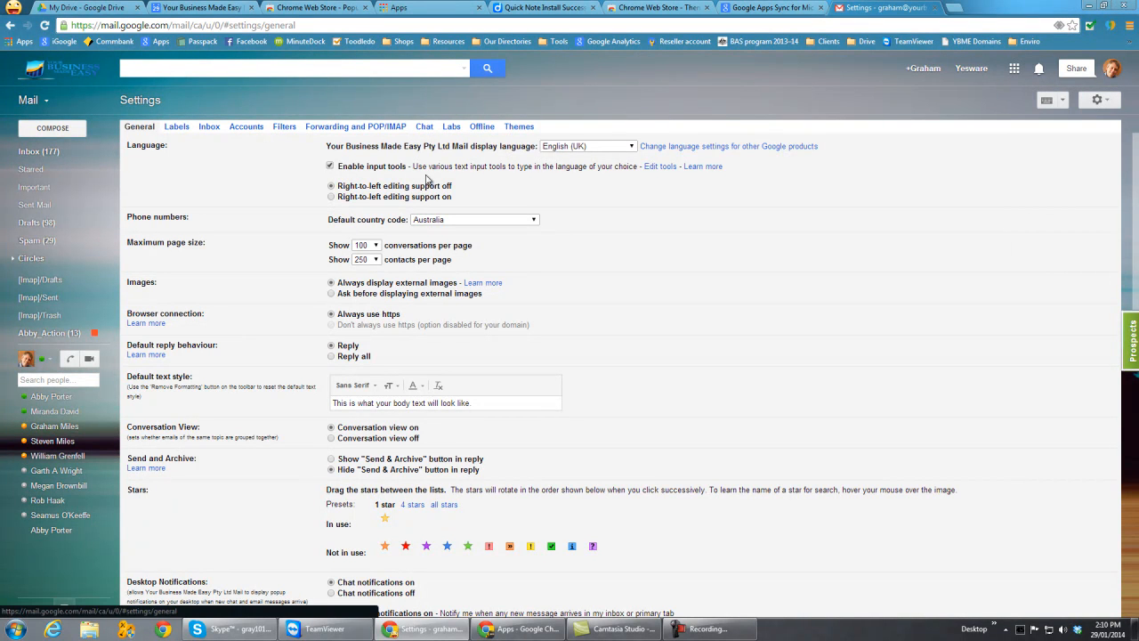
{"action": "left_click", "coordinate": [284, 127]}
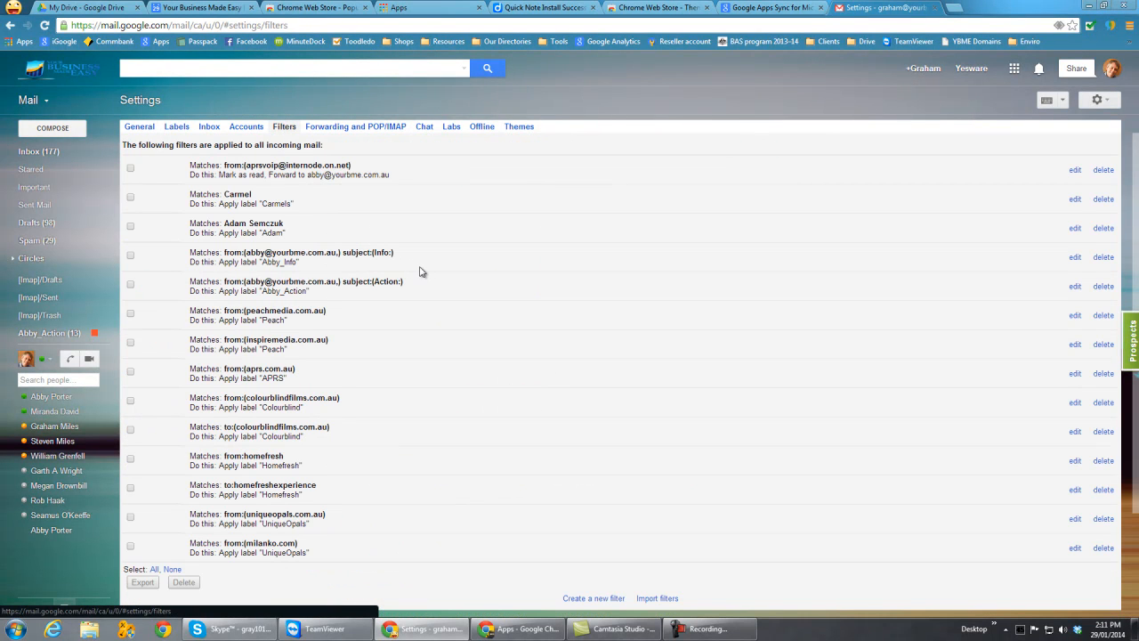
{"action": "scroll", "coordinate": [406, 294], "scroll_direction": "down", "scroll_amount": 2}
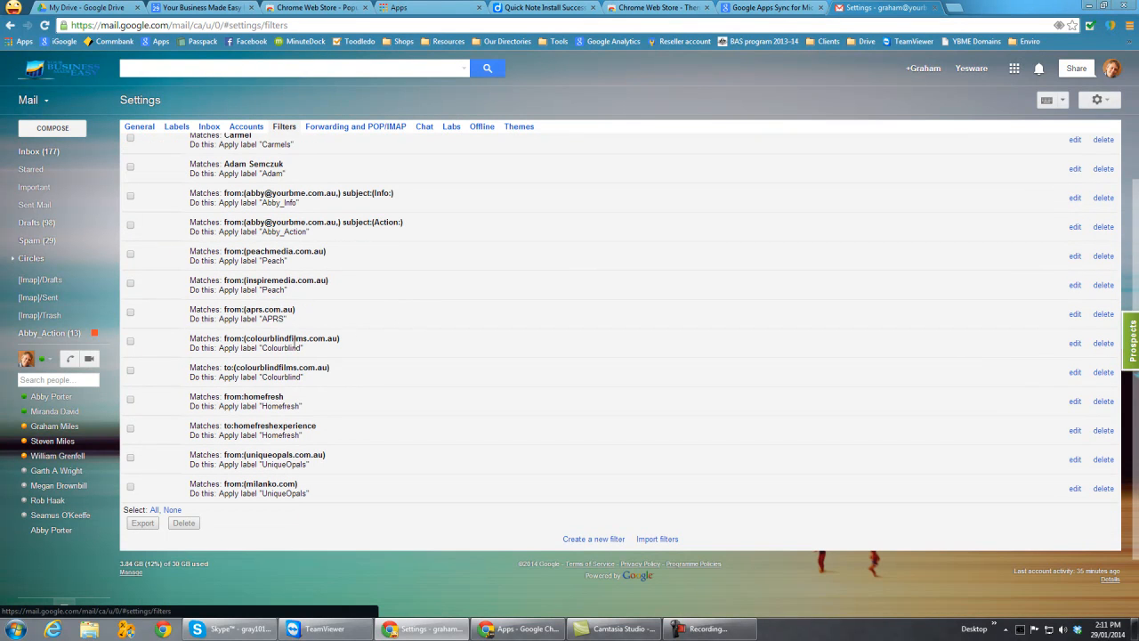
- Open the aprs.com.au filter for editing, examine its criteria, actions and category choices, and cancel back to the filter list
{"action": "left_click", "coordinate": [130, 312]}
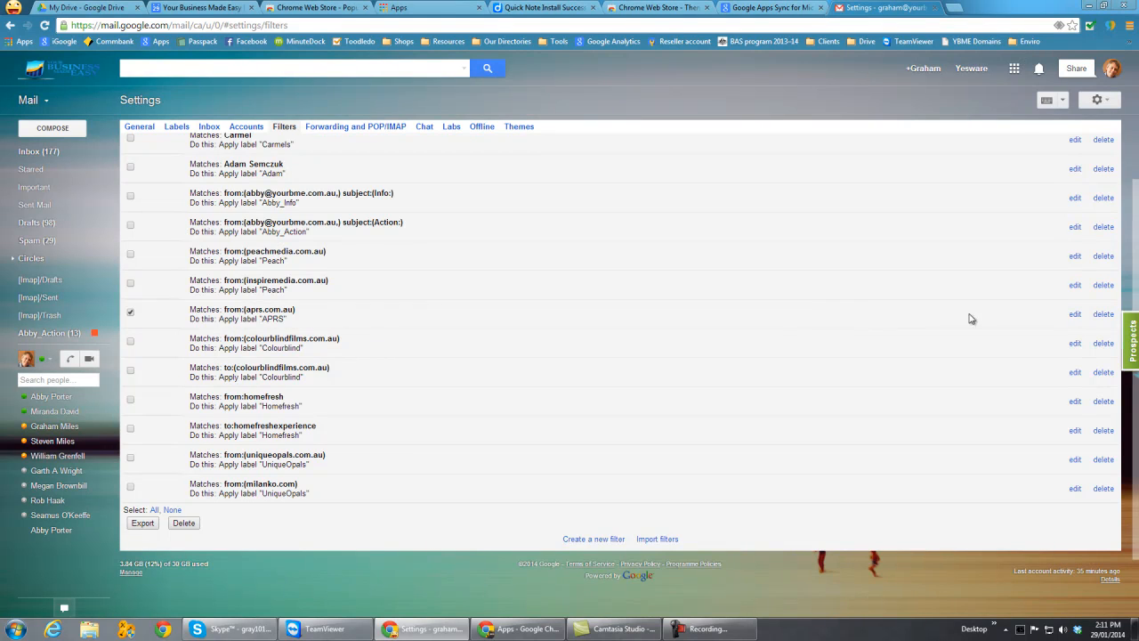
{"action": "left_click", "coordinate": [1075, 315]}
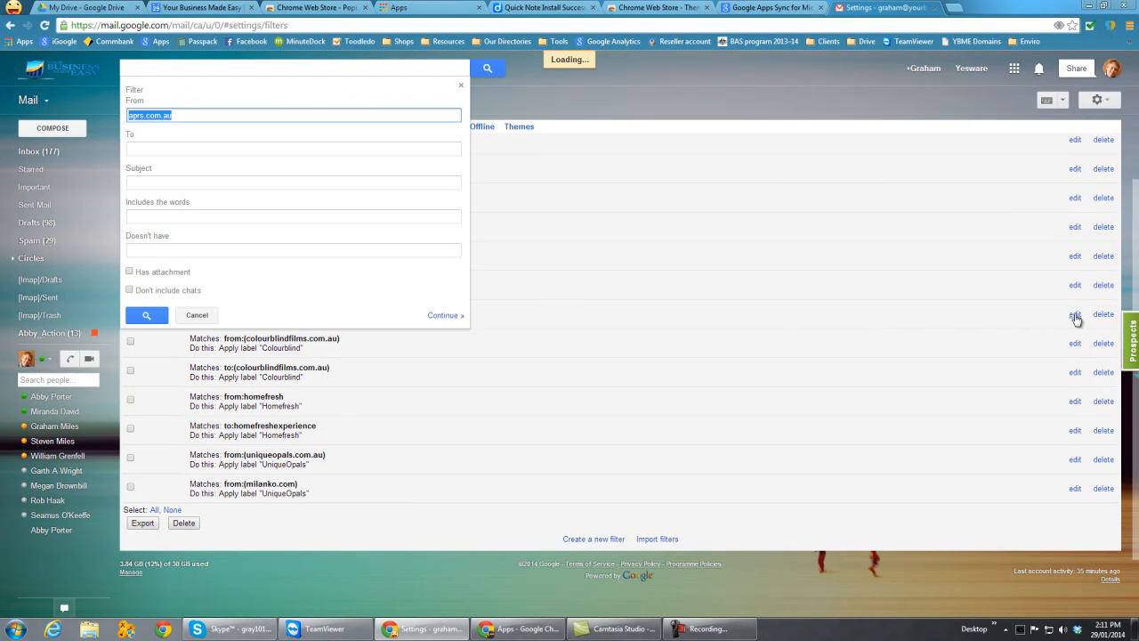
{"action": "left_click", "coordinate": [262, 101]}
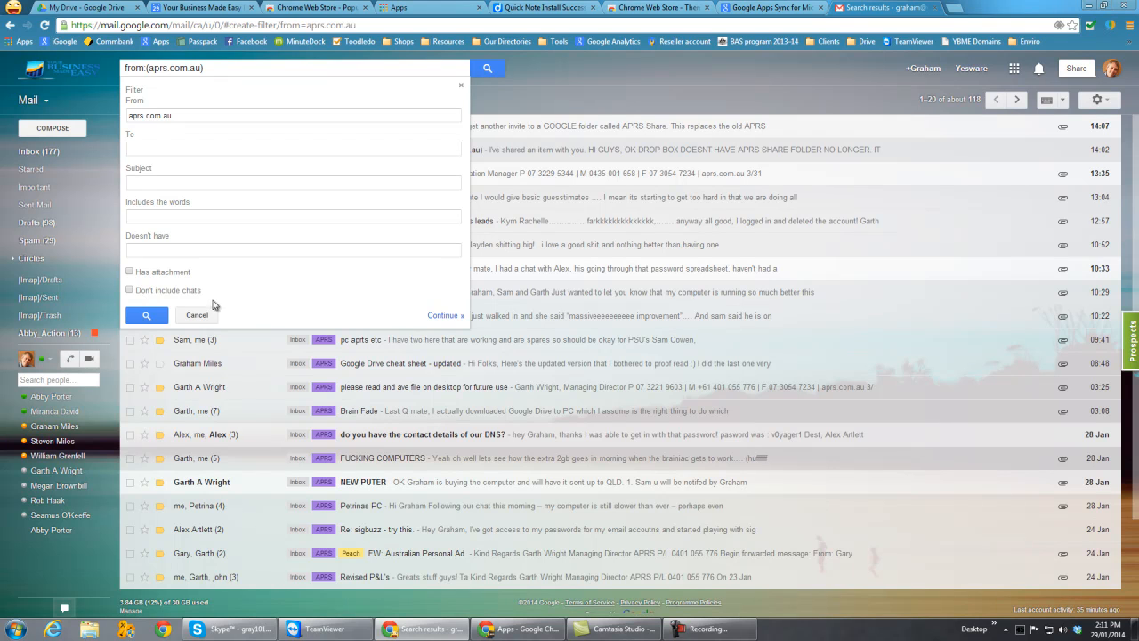
{"action": "left_click", "coordinate": [442, 316]}
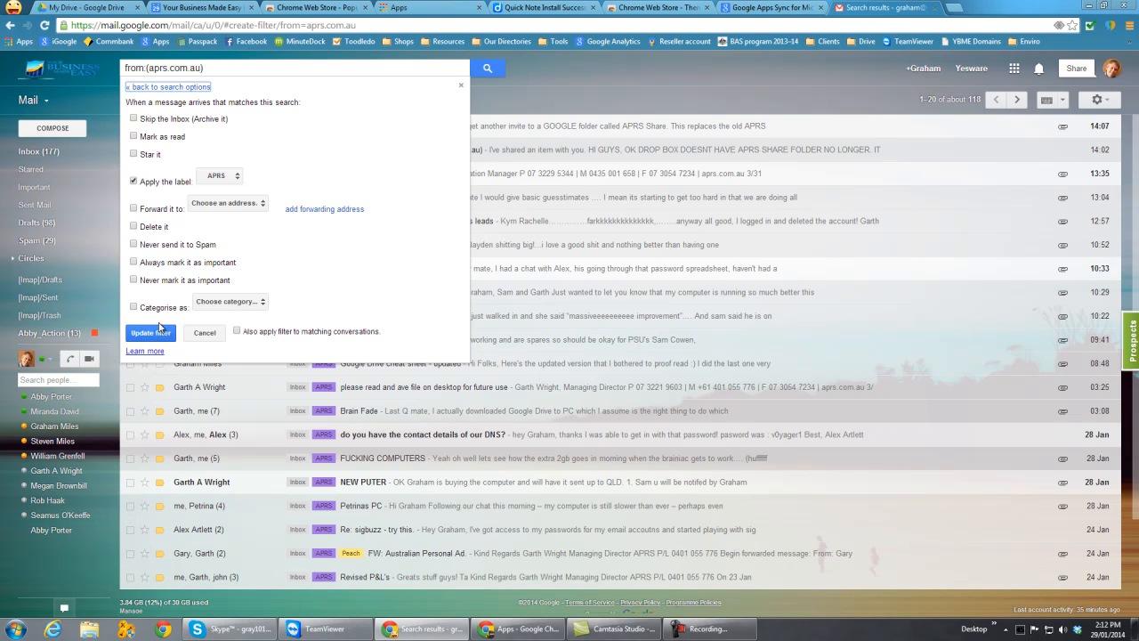
{"action": "left_click", "coordinate": [263, 303]}
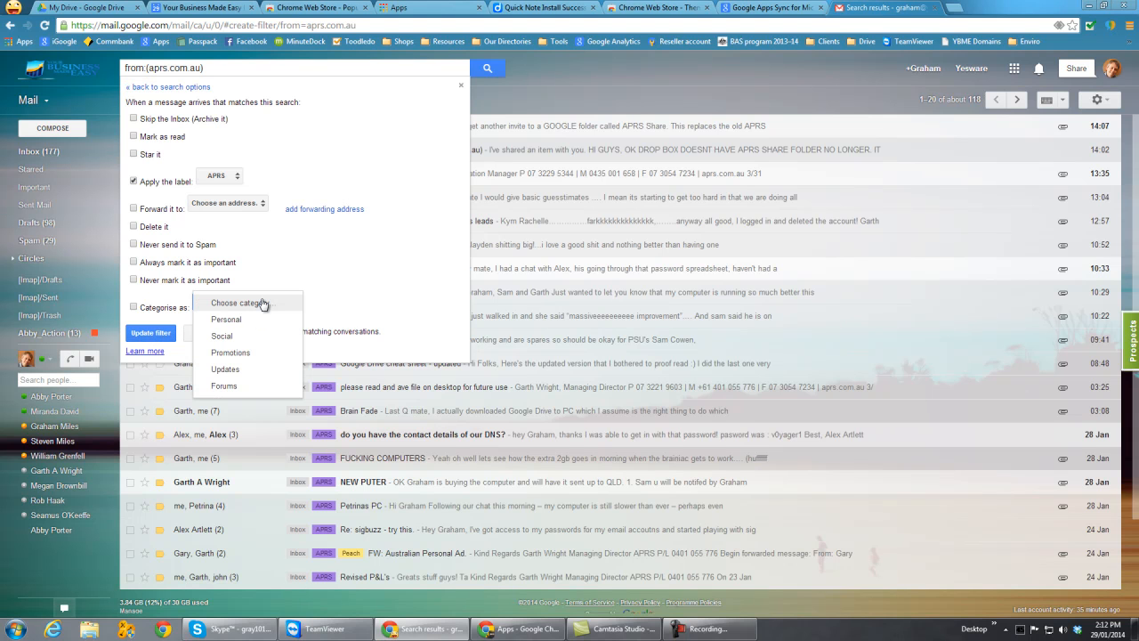
{"action": "left_click", "coordinate": [345, 290]}
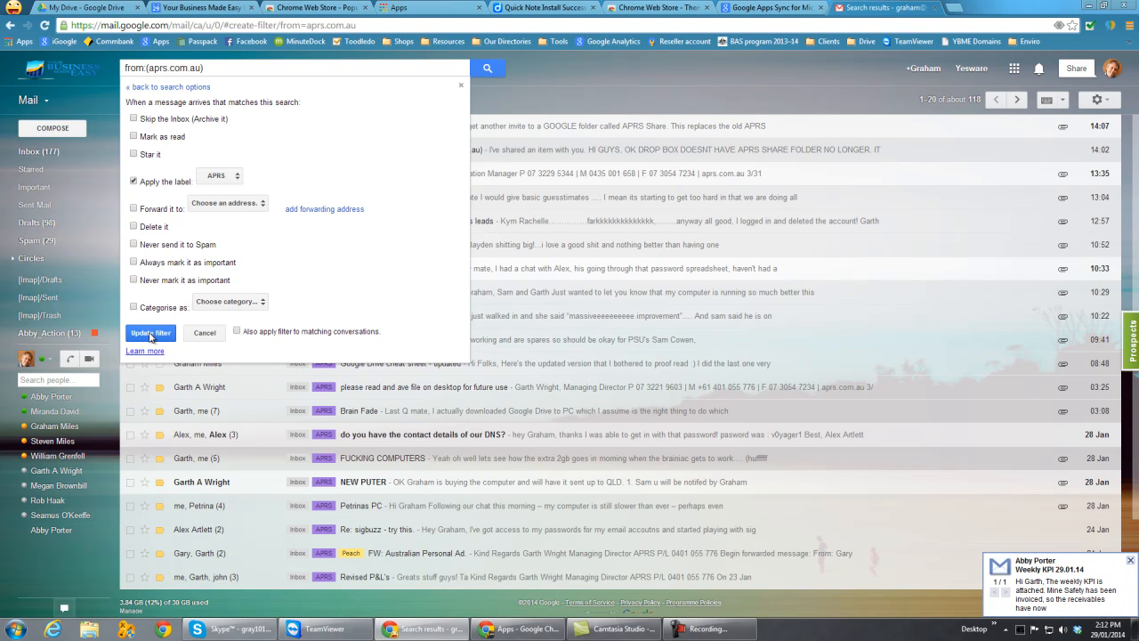
{"action": "left_click", "coordinate": [204, 335]}
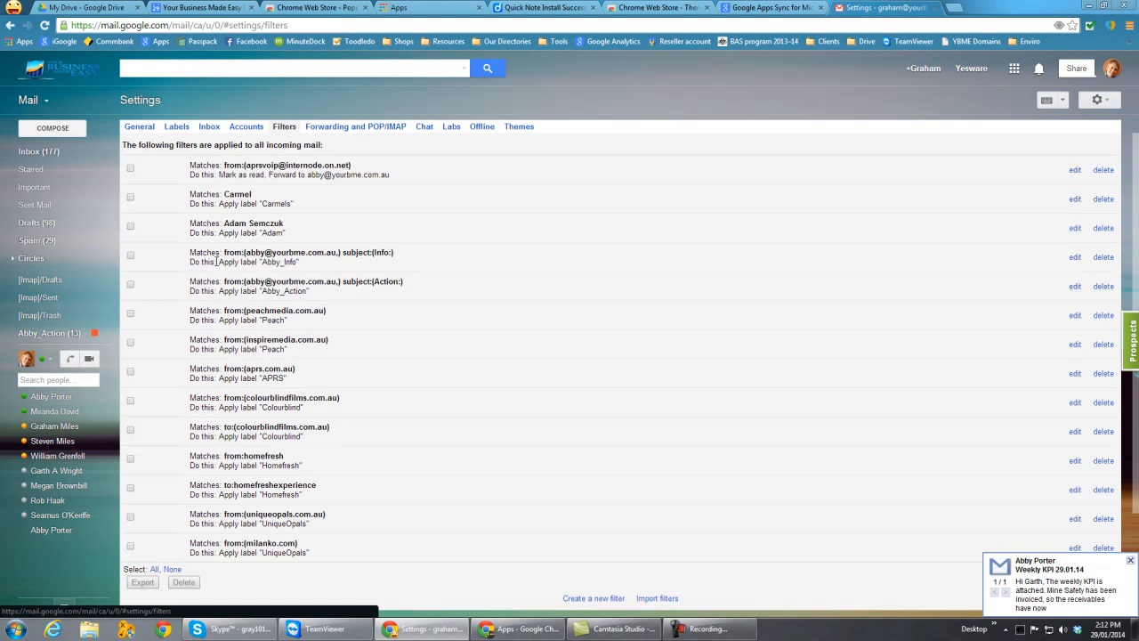
{"action": "scroll", "coordinate": [215, 262], "scroll_direction": "down", "scroll_amount": 3}
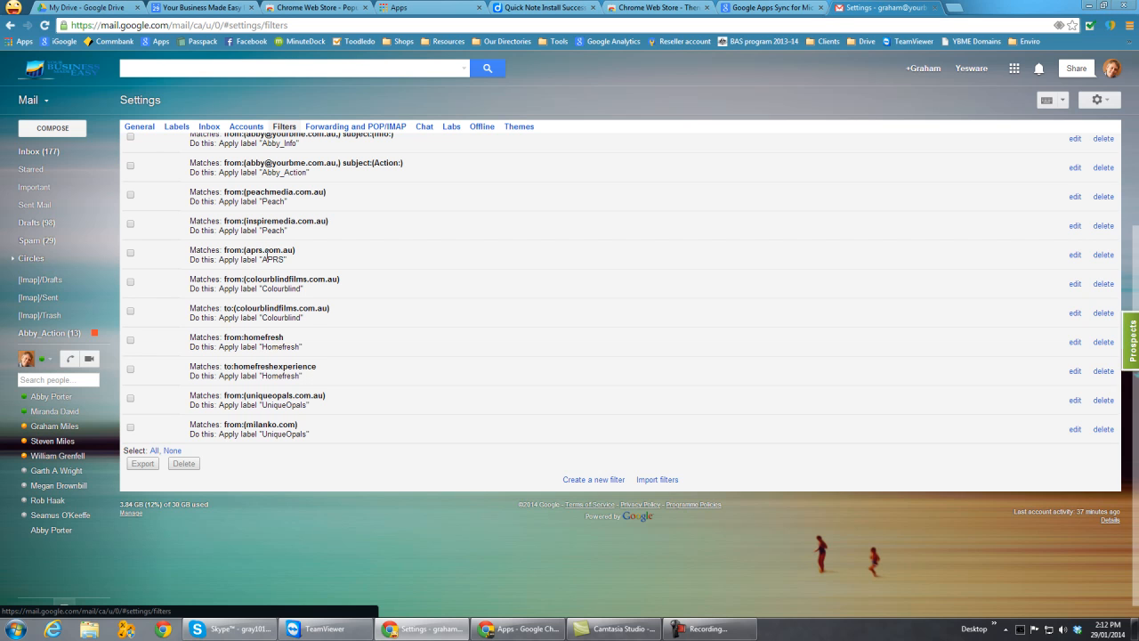
- Open the filter with the subject "Action:" for editing, examine its criteria, and cancel back to the inbox
{"action": "scroll", "coordinate": [266, 255], "scroll_direction": "up", "scroll_amount": 3}
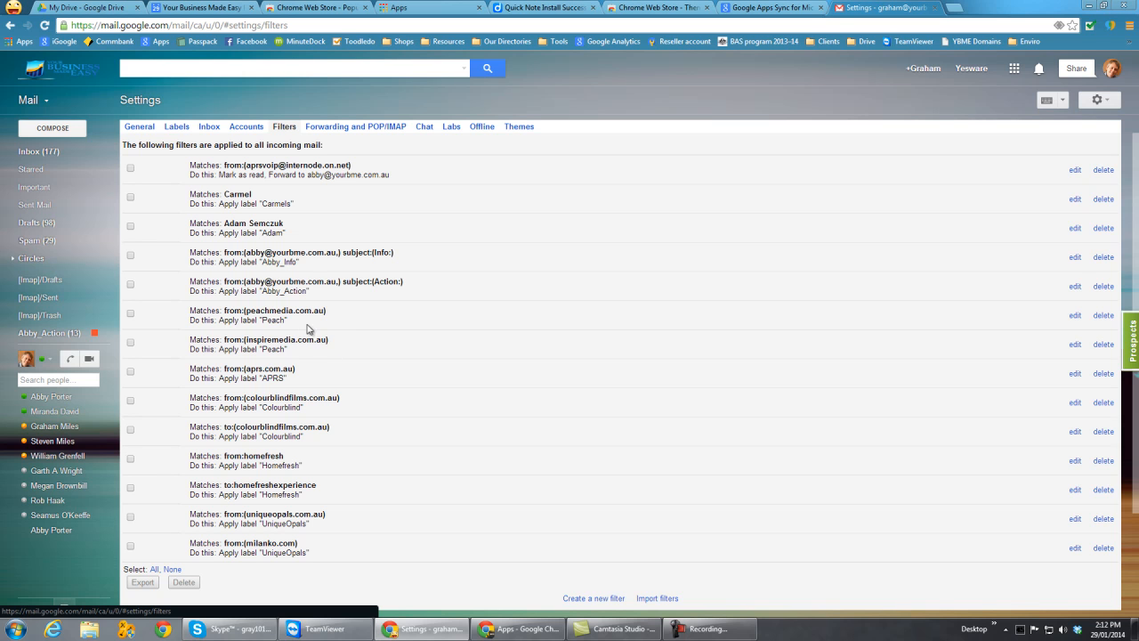
{"action": "left_click", "coordinate": [1074, 285]}
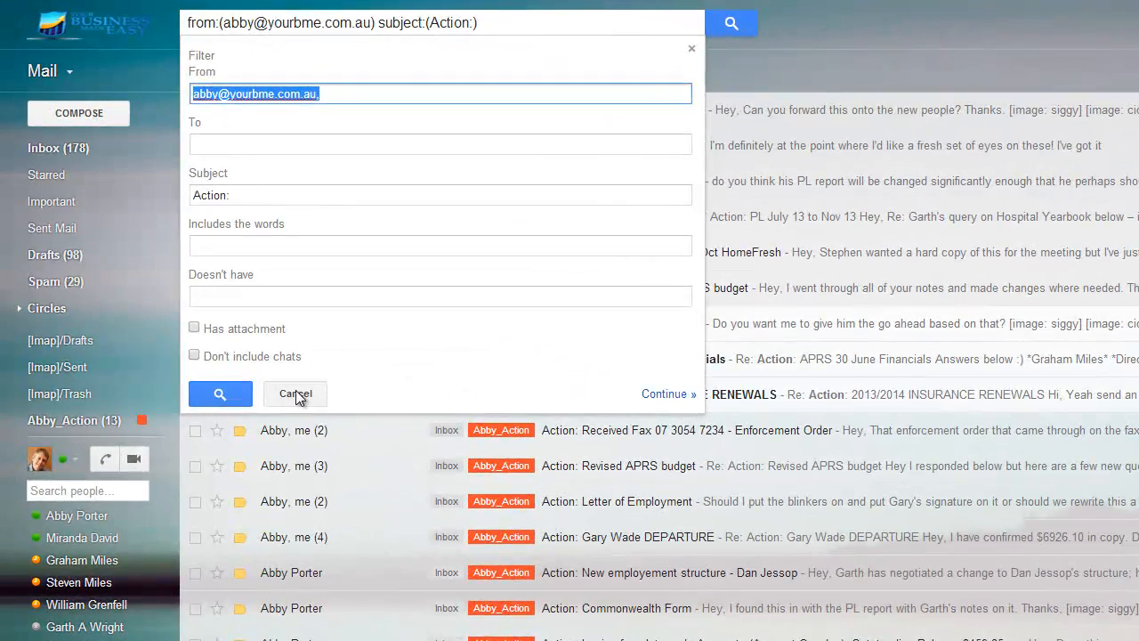
{"action": "left_click", "coordinate": [277, 379]}
{"action": "left_click", "coordinate": [40, 149]}
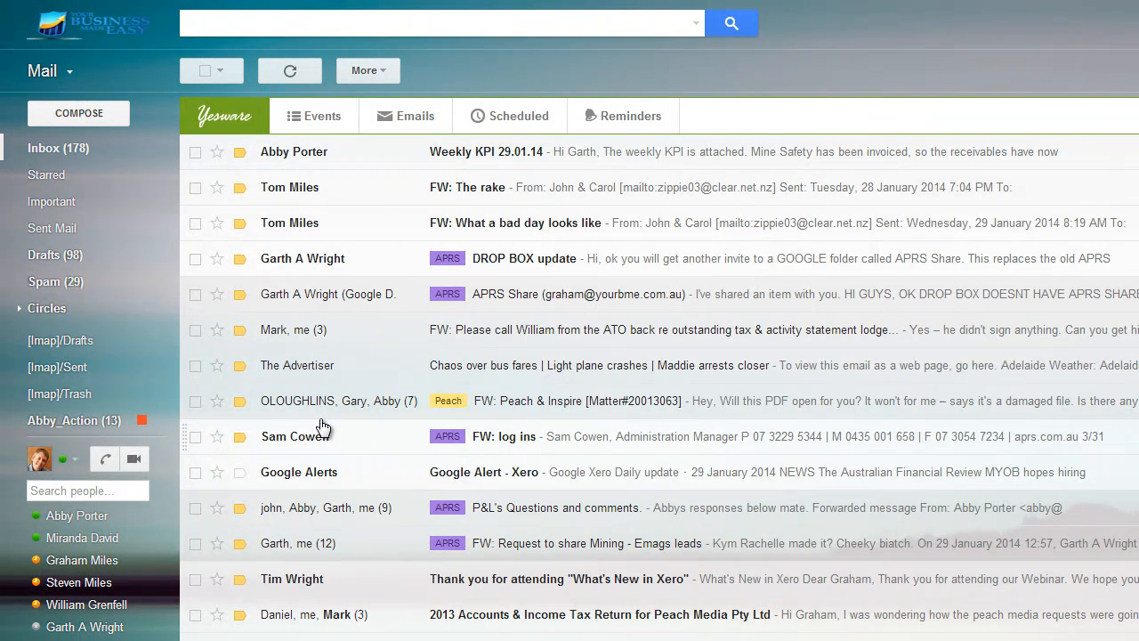
- Compose a new message and address it to the contact's Gmail address from the suggested recipients
{"action": "left_click", "coordinate": [82, 114]}
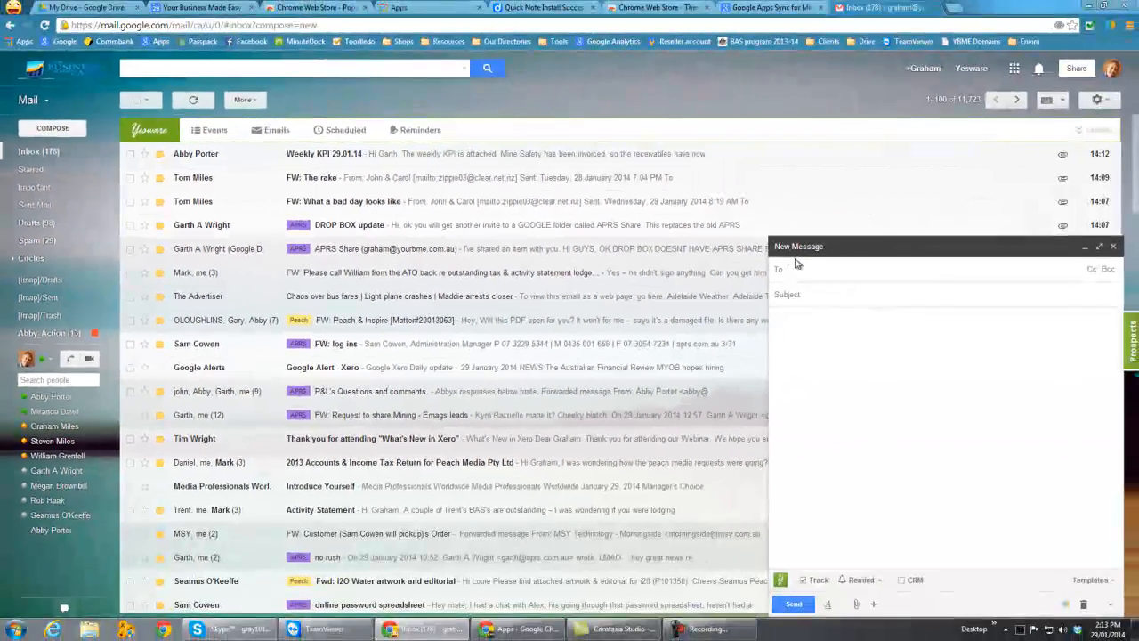
{"action": "type", "text": "gra"}
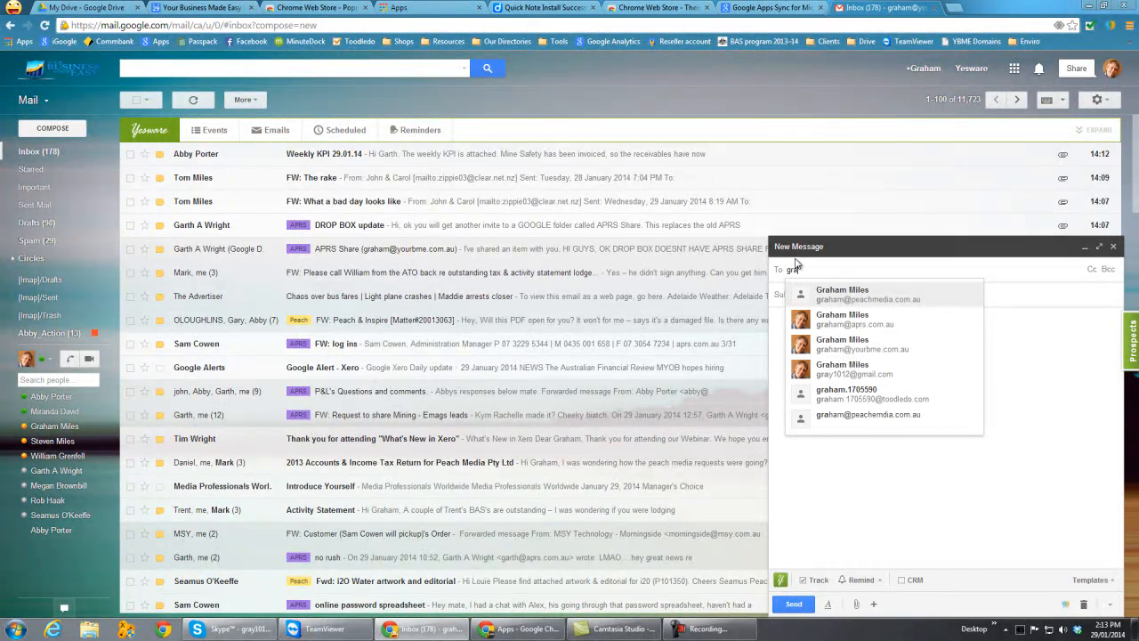
{"action": "key", "text": "Down"}
{"action": "key", "text": "Down"}
{"action": "key", "text": "Down"}
{"action": "key", "text": "Return"}
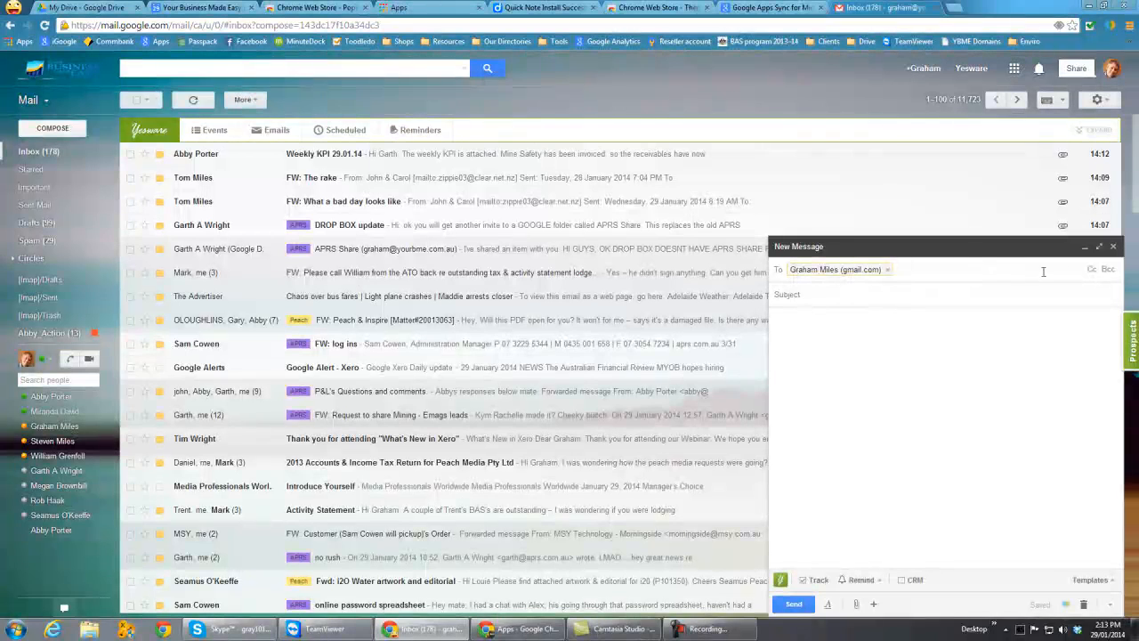
- Reveal the Cc and Bcc fields of the new message and show its text formatting options
{"action": "left_click", "coordinate": [1091, 269]}
{"action": "left_click", "coordinate": [1103, 288]}
{"action": "left_click", "coordinate": [1131, 552]}
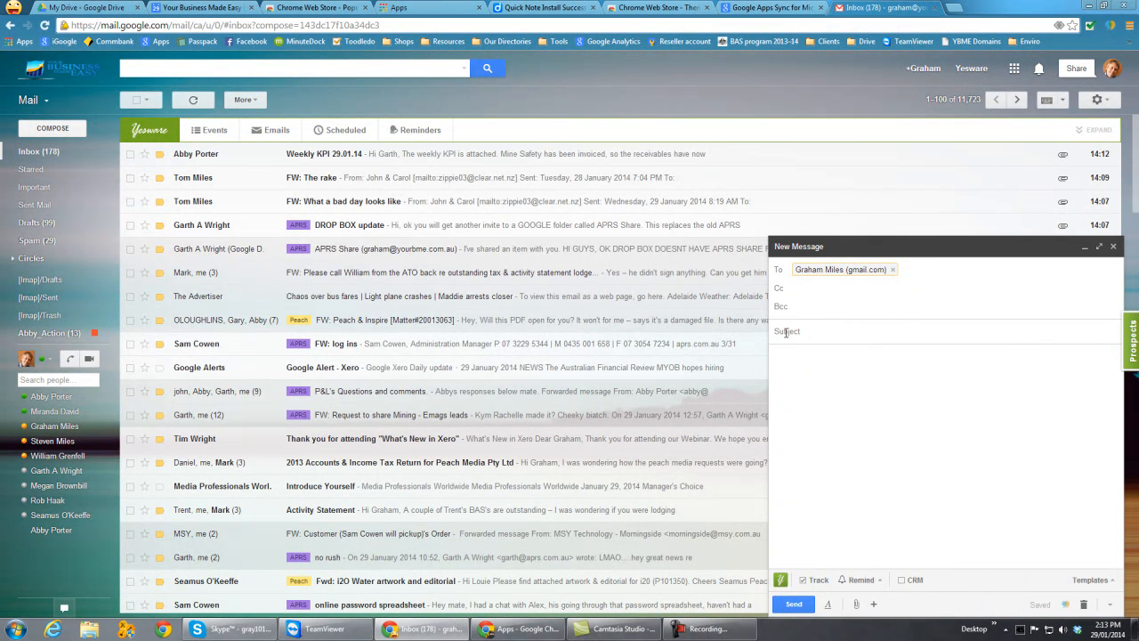
{"action": "mouse_move", "coordinate": [857, 608]}
{"action": "left_click", "coordinate": [827, 605]}
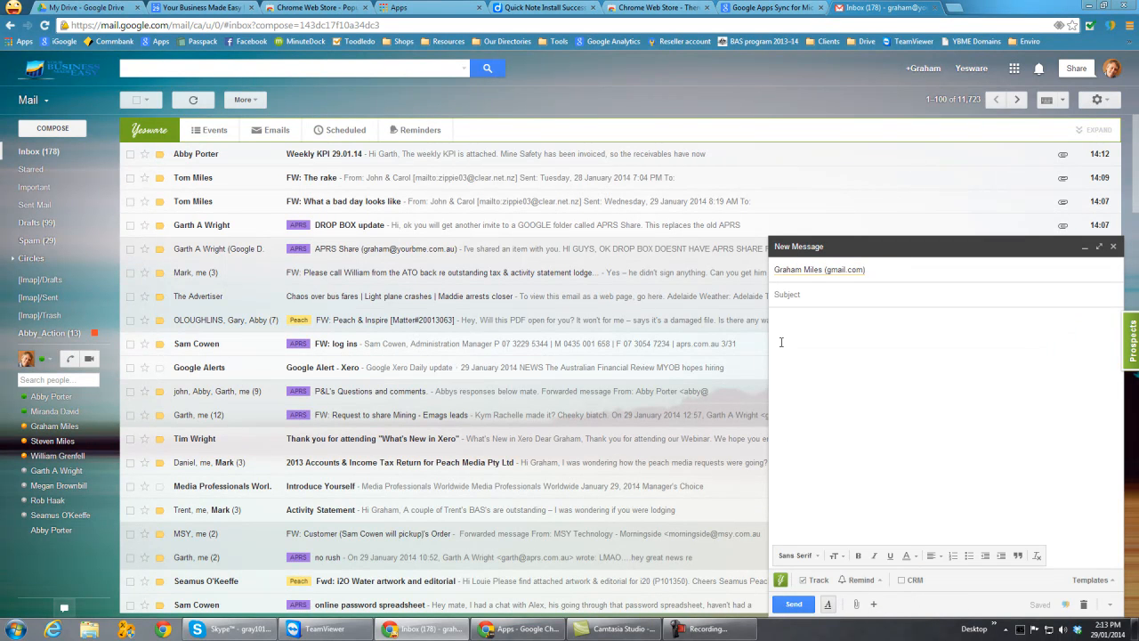
- Write "Hey!" in the message body, look through the available fonts, and colour the text purple
{"action": "type", "text": "Hey"}
{"action": "left_click", "coordinate": [815, 556]}
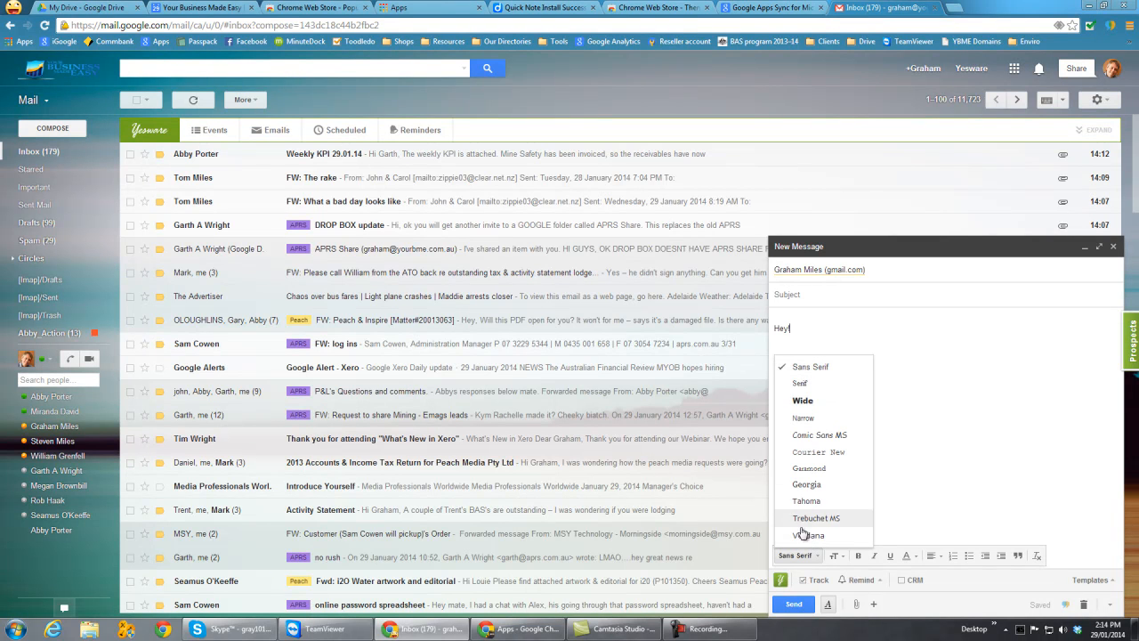
{"action": "left_click", "coordinate": [918, 516]}
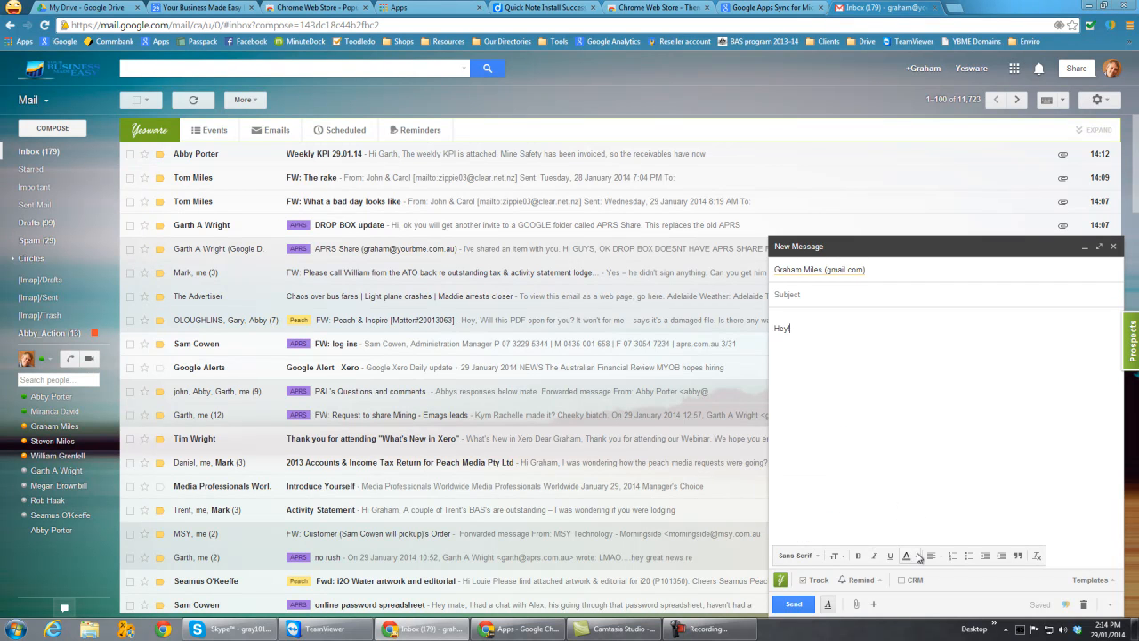
{"action": "left_click", "coordinate": [908, 556]}
{"action": "left_click_drag", "start_coordinate": [801, 328], "coordinate": [770, 332]}
{"action": "left_click", "coordinate": [906, 555]}
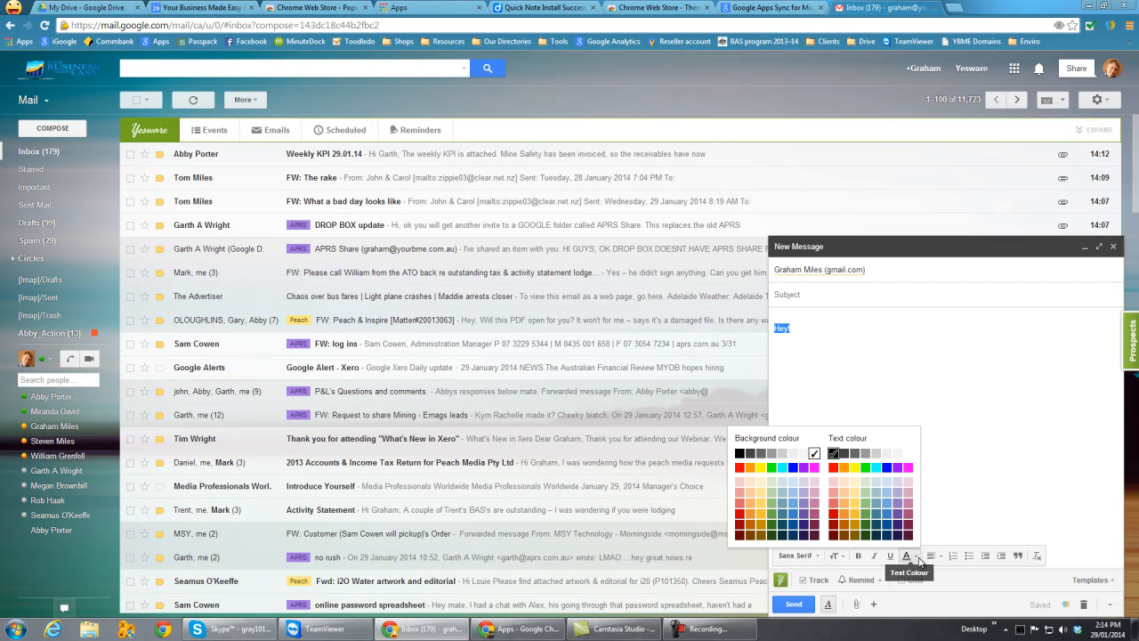
{"action": "left_click", "coordinate": [899, 469]}
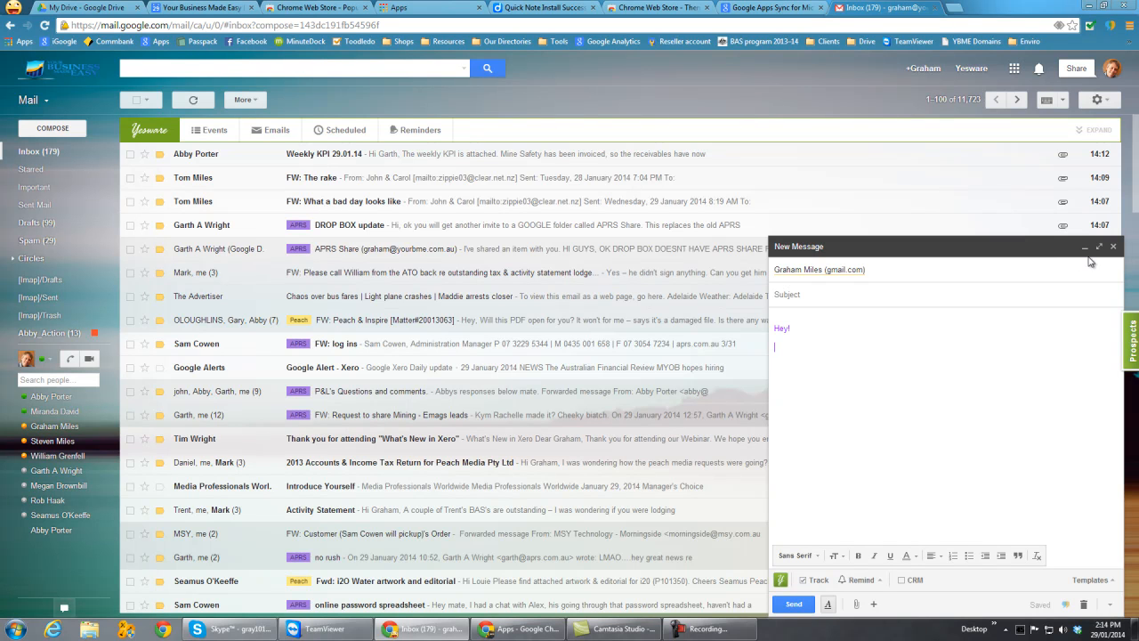
- Expand the message to full screen, restore it, and pop it out into a separate window placed over the inbox
{"action": "left_click", "coordinate": [1098, 249]}
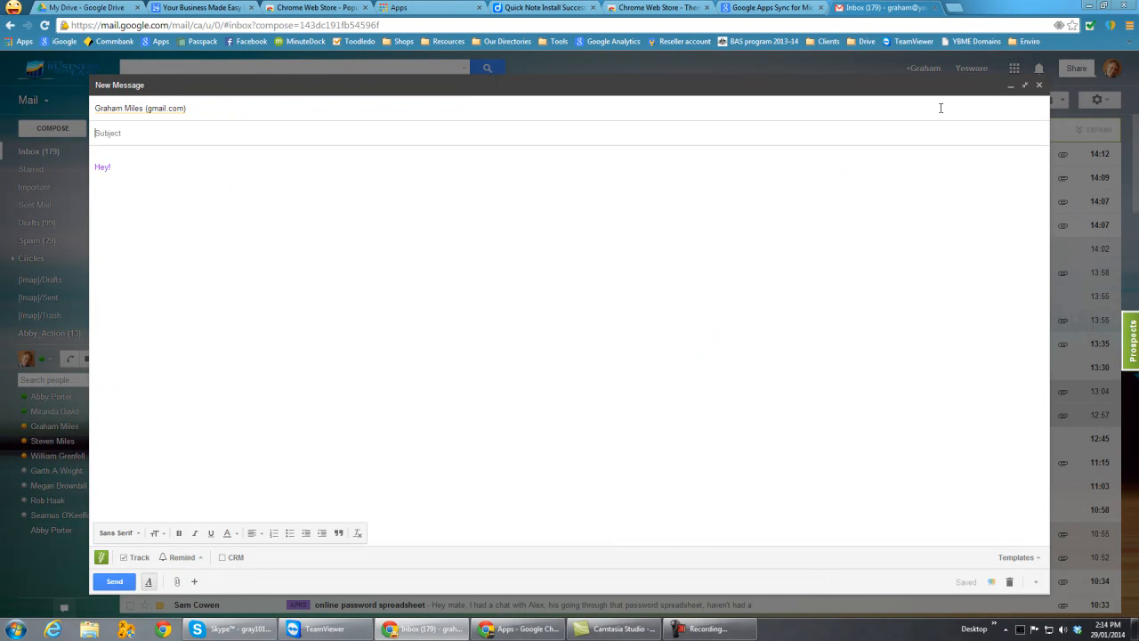
{"action": "left_click", "coordinate": [1025, 85]}
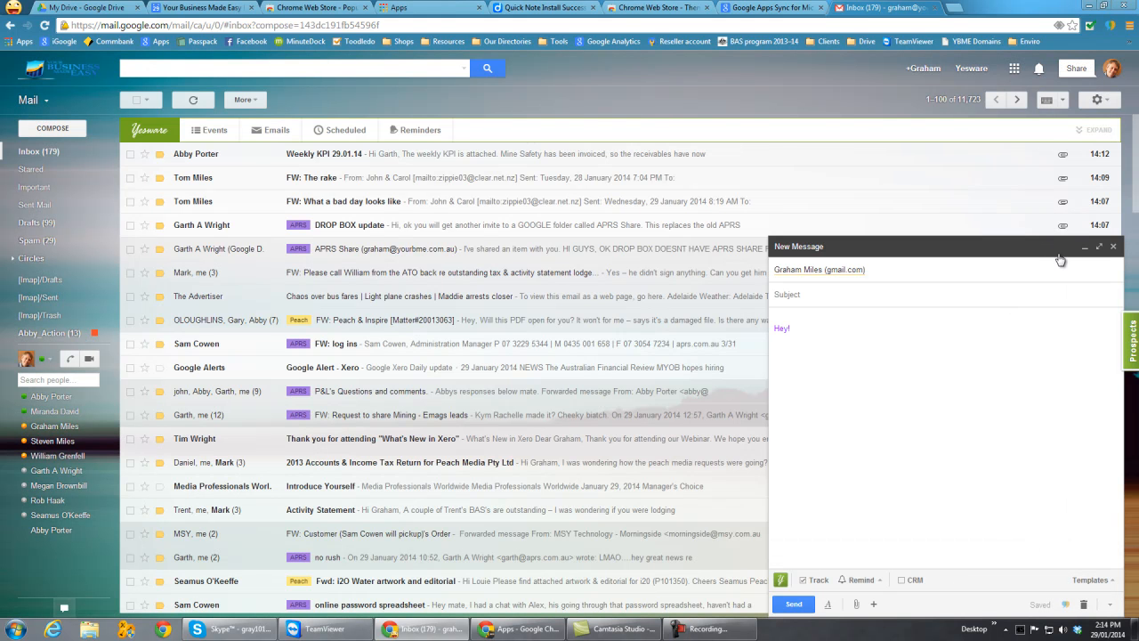
{"action": "left_click", "coordinate": [1100, 250], "text": "shift"}
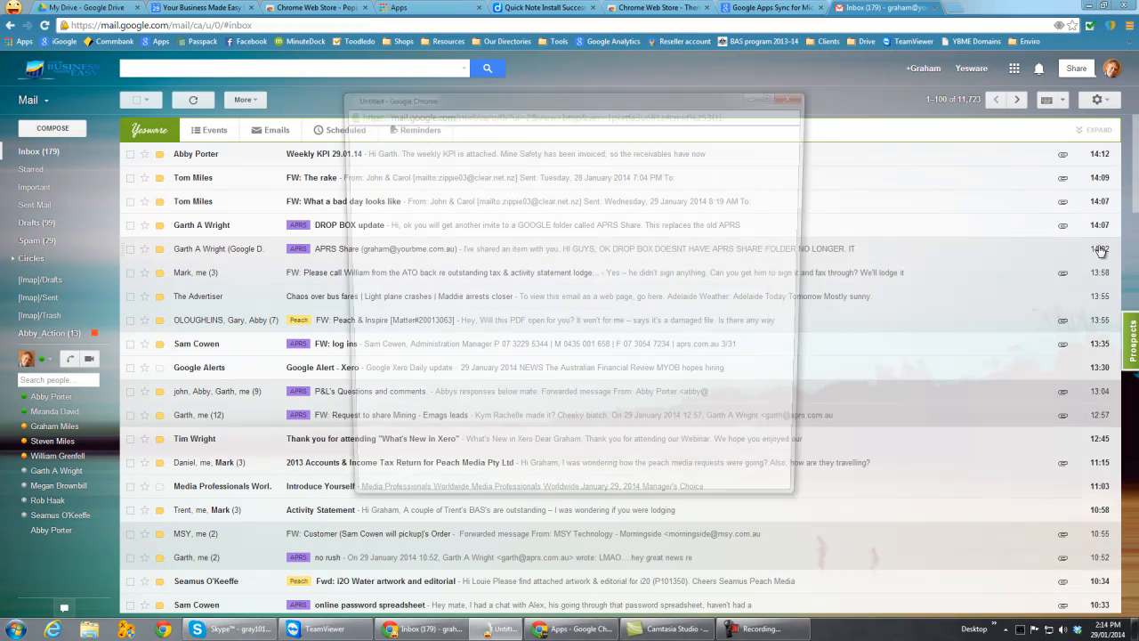
{"action": "left_click_drag", "start_coordinate": [466, 105], "coordinate": [609, 133]}
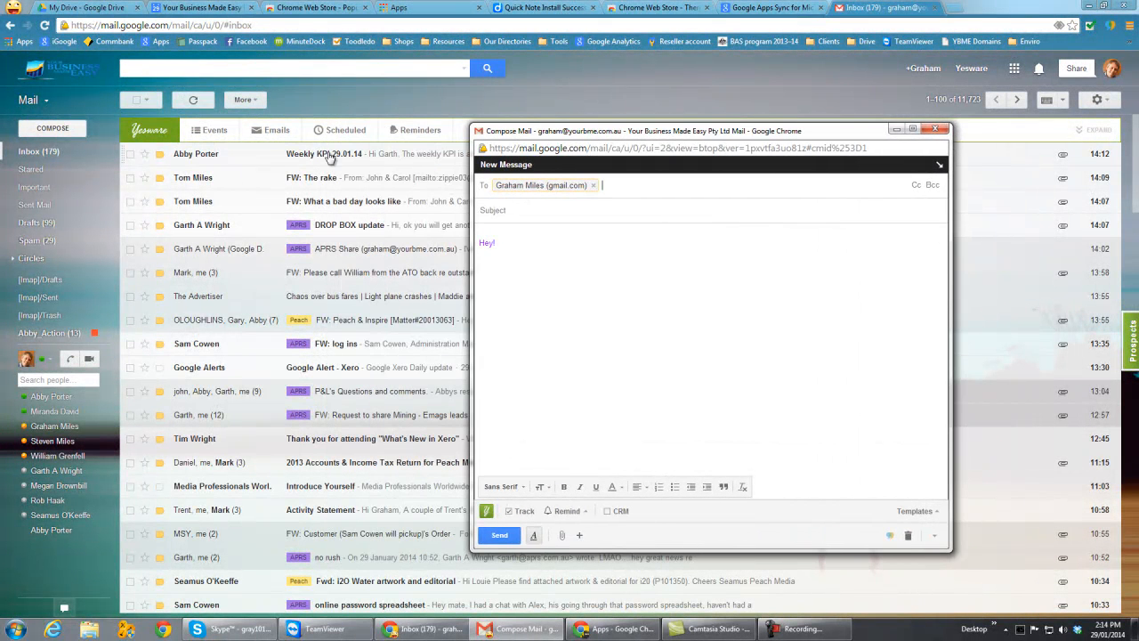
- Bring the inbox in front of the popped-out message, return to the message window, and move it closer to the folder list
{"action": "left_click", "coordinate": [29, 146]}
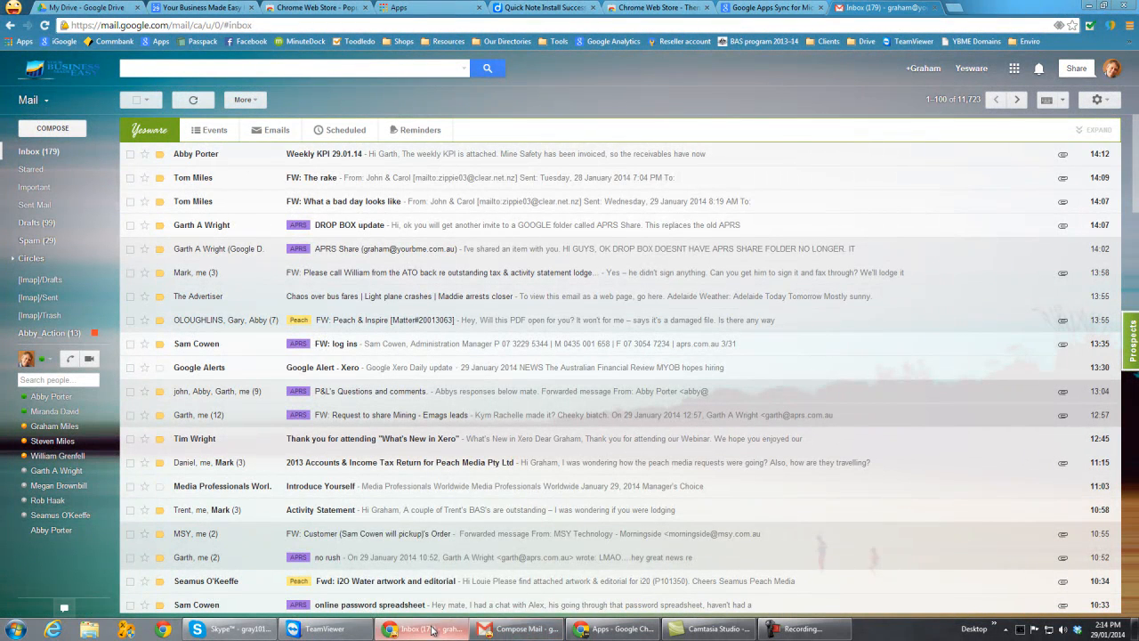
{"action": "left_click", "coordinate": [534, 559]}
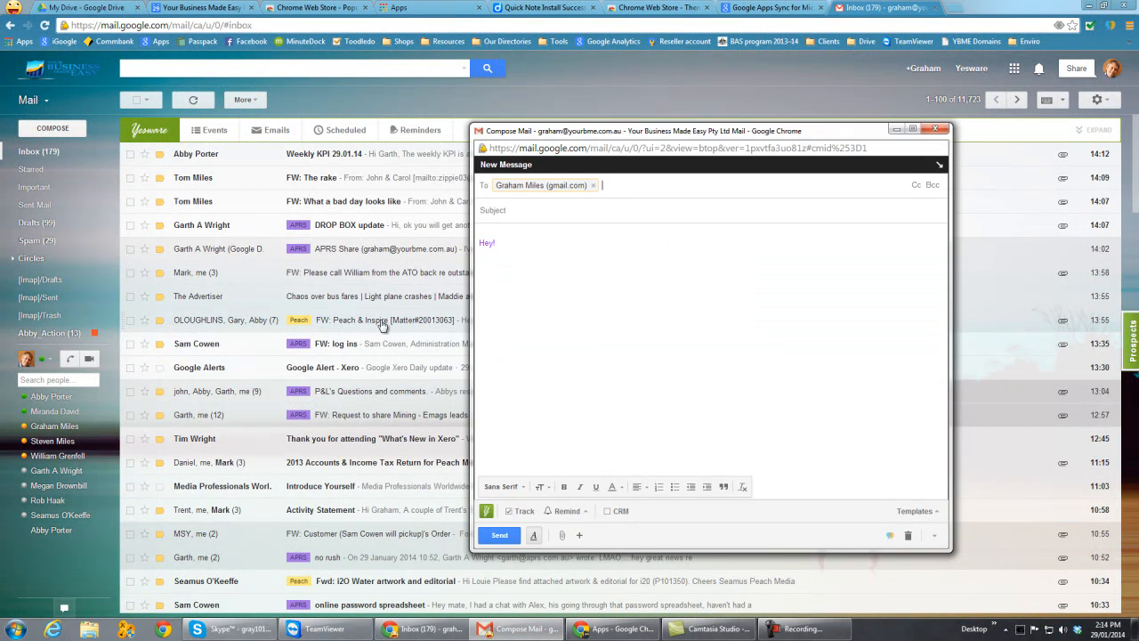
{"action": "left_click_drag", "start_coordinate": [632, 135], "coordinate": [486, 105]}
- Send the message from the popped-out window and close that window
{"action": "left_click", "coordinate": [356, 215]}
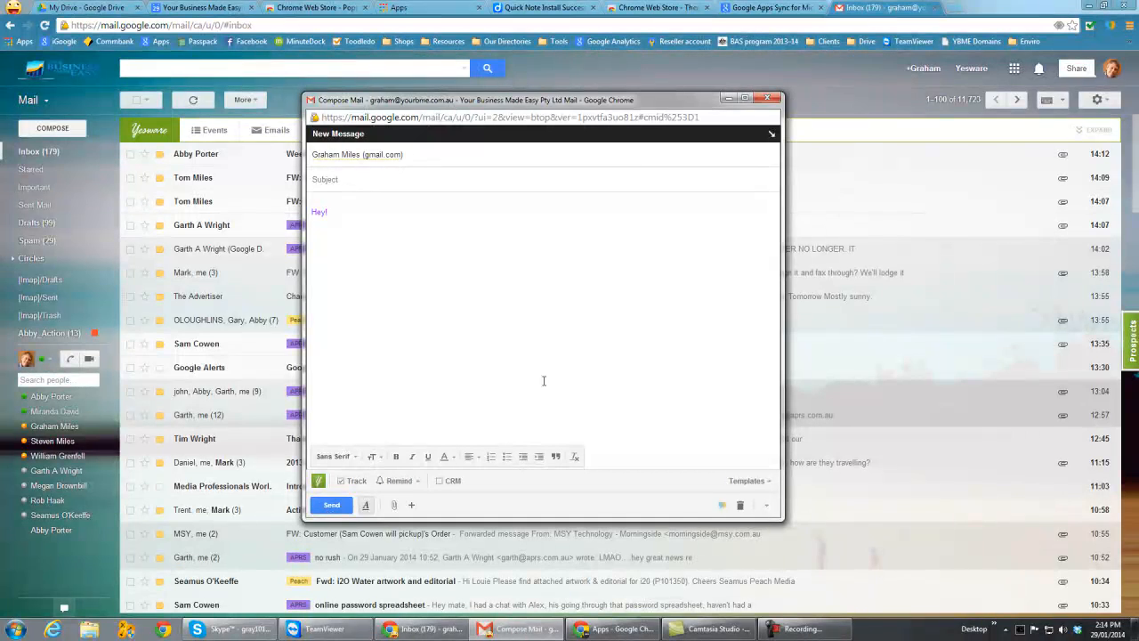
{"action": "left_click", "coordinate": [331, 505]}
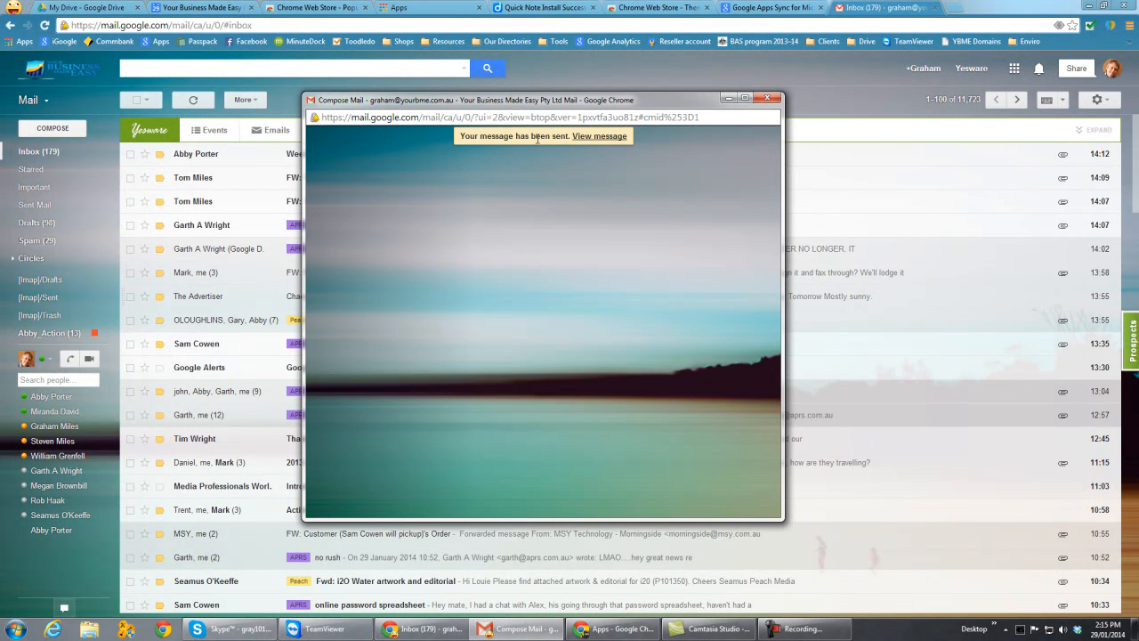
{"action": "left_click", "coordinate": [764, 97]}
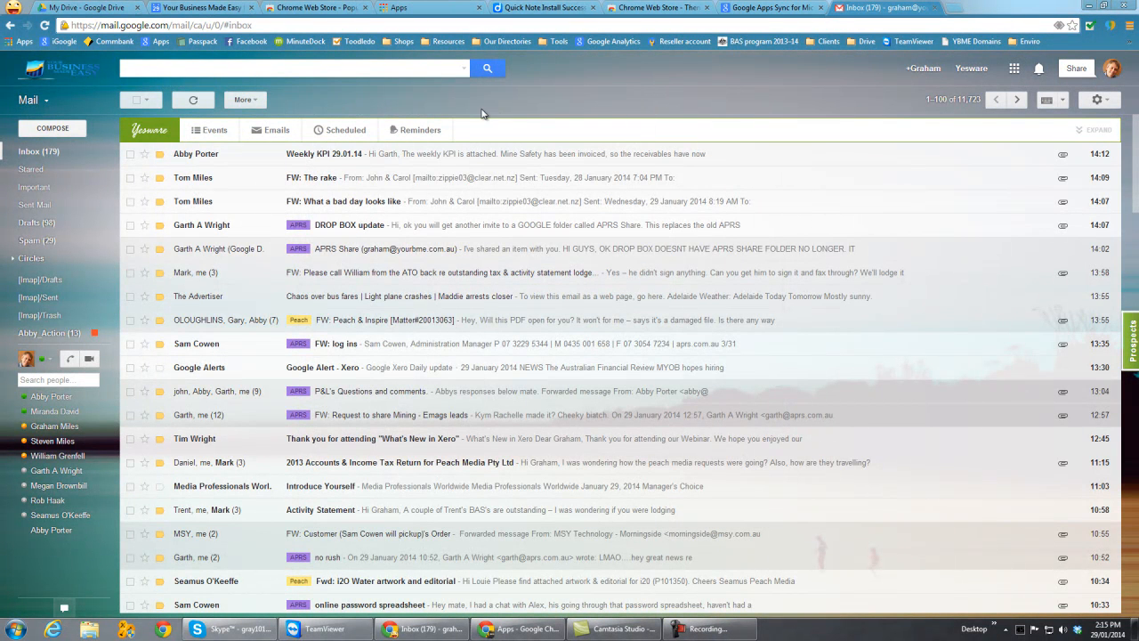
- Look through Sent Mail for the new message, and view the mail in Circles with its list of circles expanded
{"action": "left_click", "coordinate": [34, 206]}
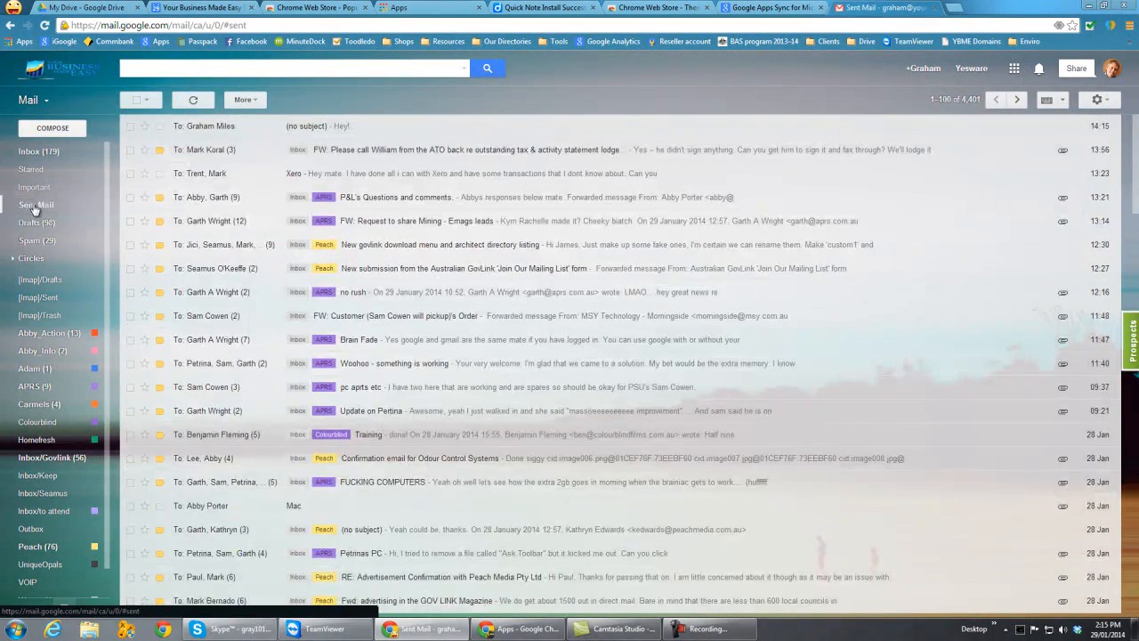
{"action": "scroll", "coordinate": [239, 301], "scroll_direction": "up", "scroll_amount": 10}
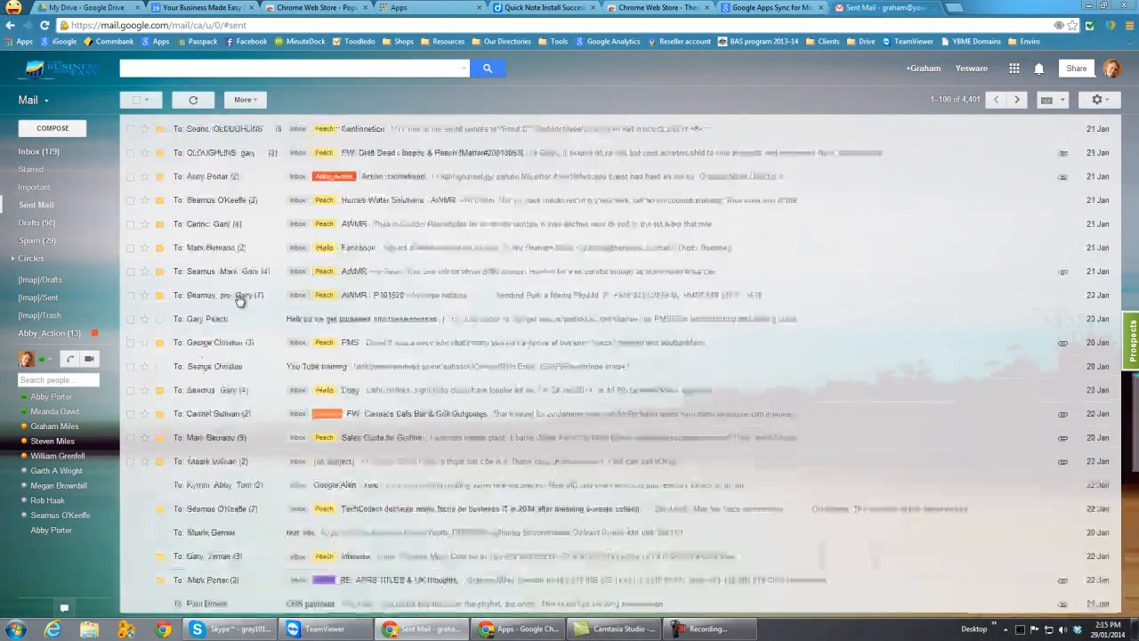
{"action": "mouse_move", "coordinate": [49, 232]}
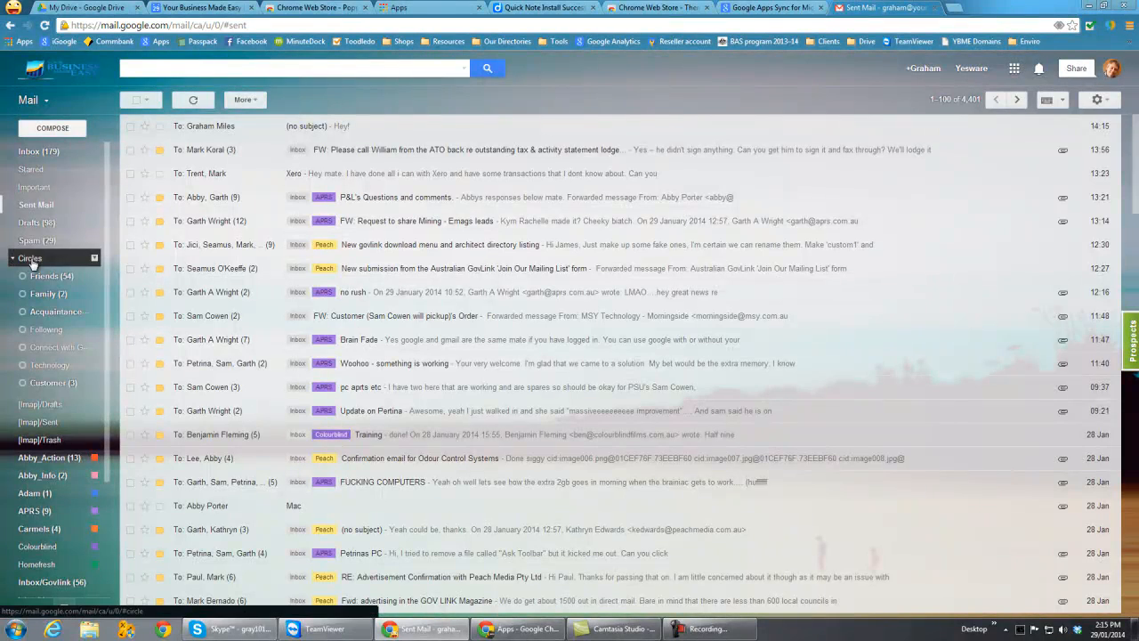
{"action": "left_click", "coordinate": [20, 257]}
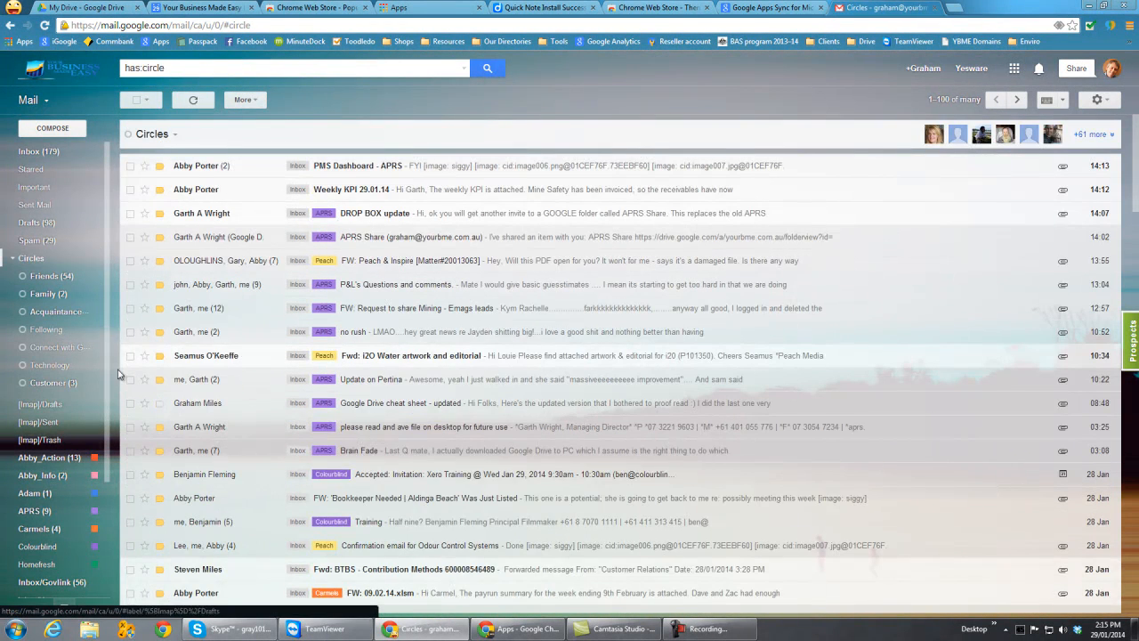
{"action": "left_click_drag", "start_coordinate": [106, 284], "coordinate": [107, 181]}
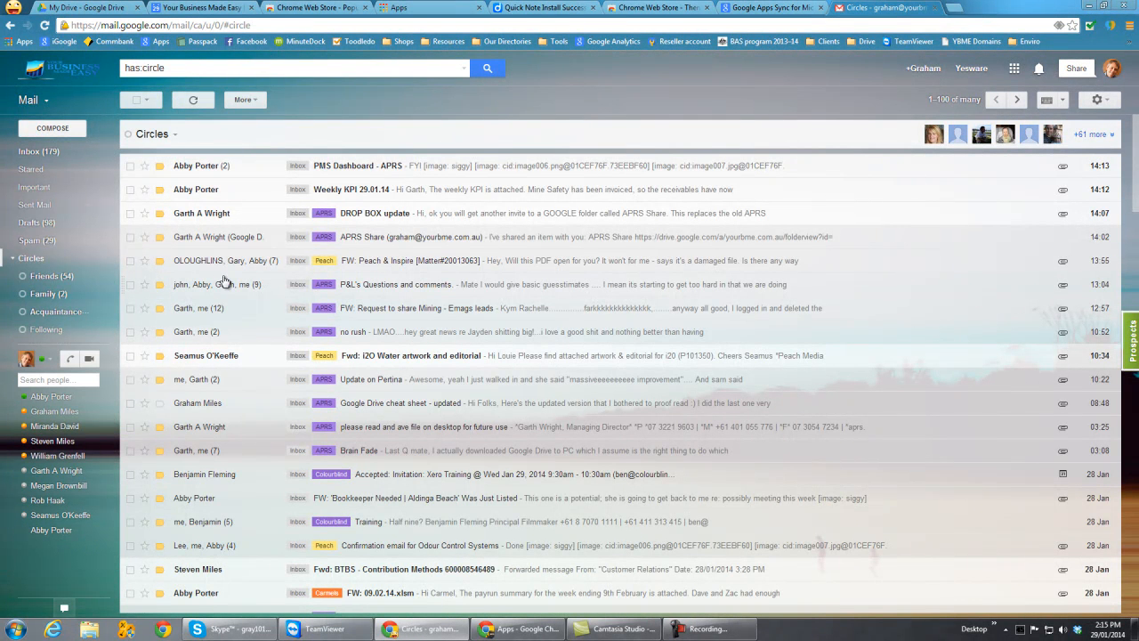